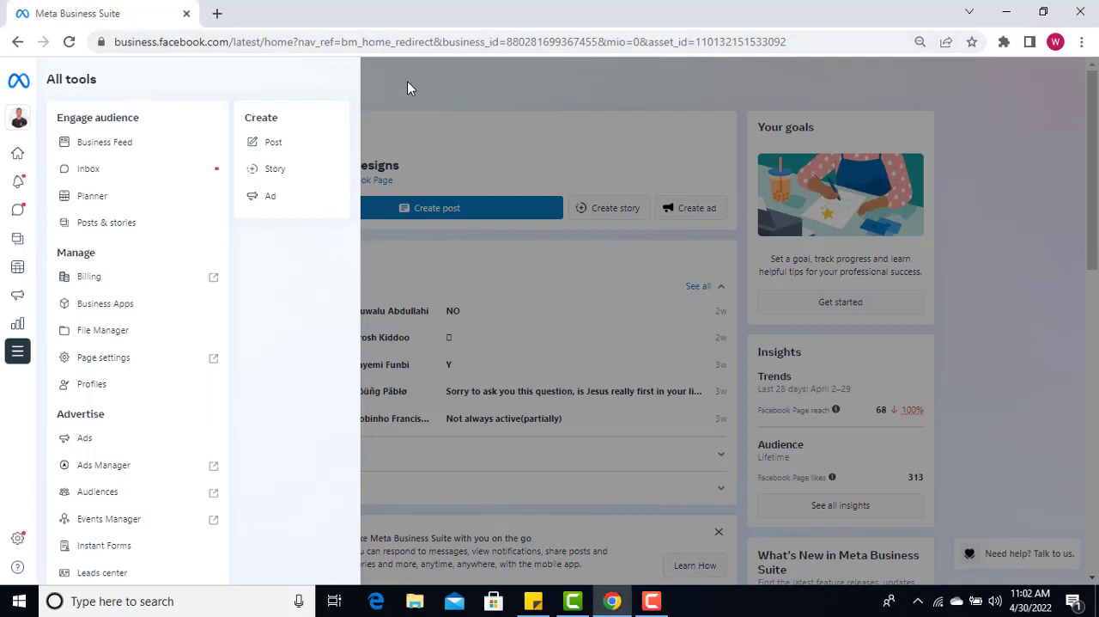
Open Ads Manager from the full list of Meta Business Suite tools and keep waiting for the page to load
click(12, 95)
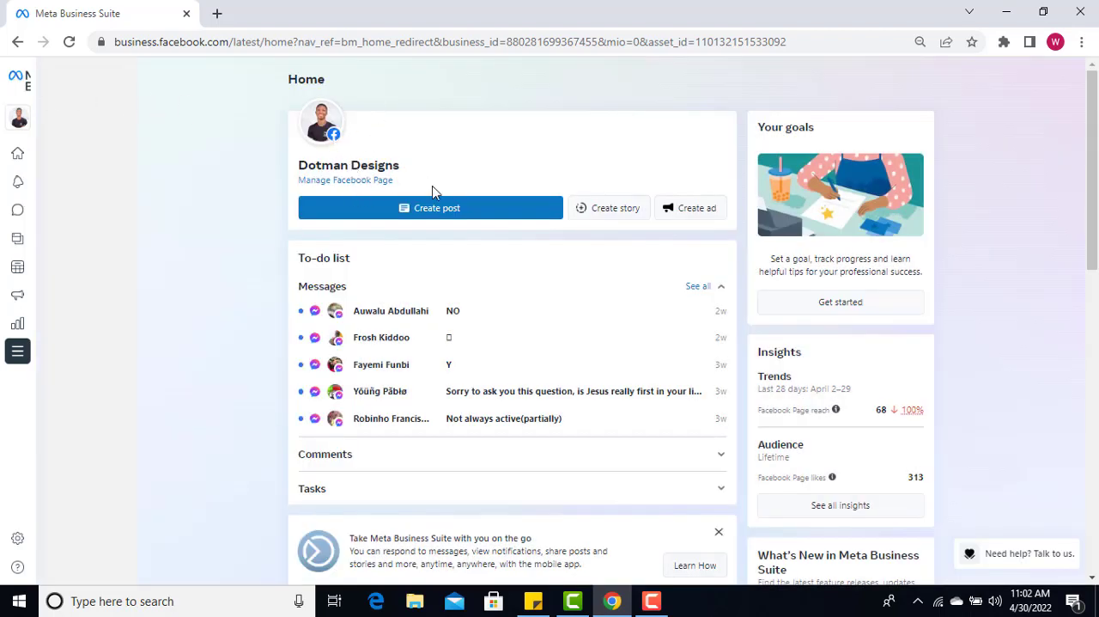
mouse_move(17, 172)
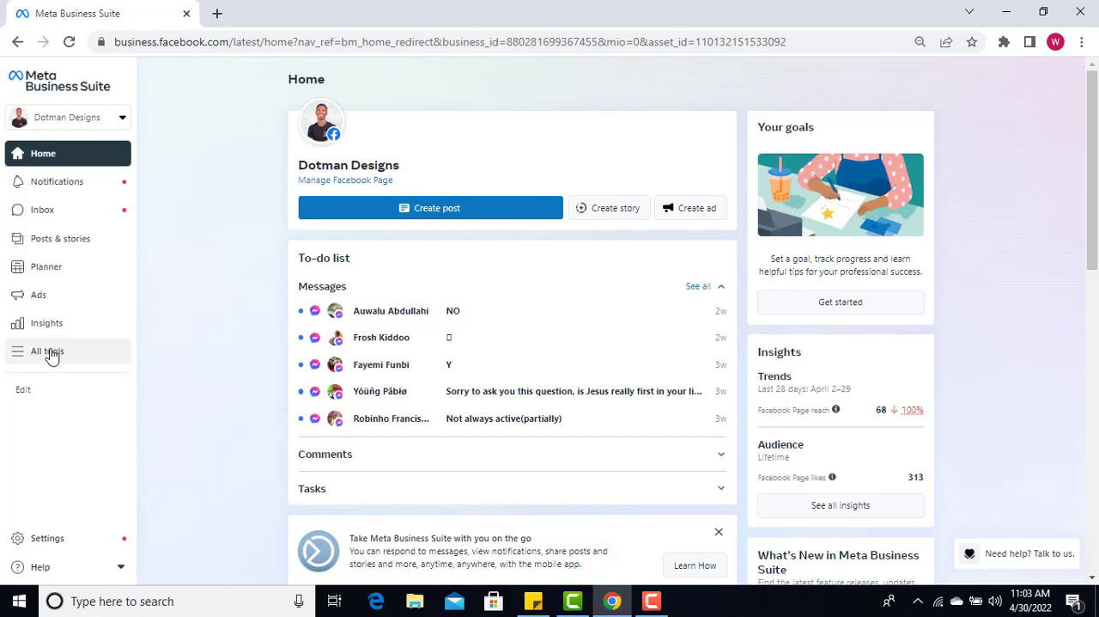
click(49, 351)
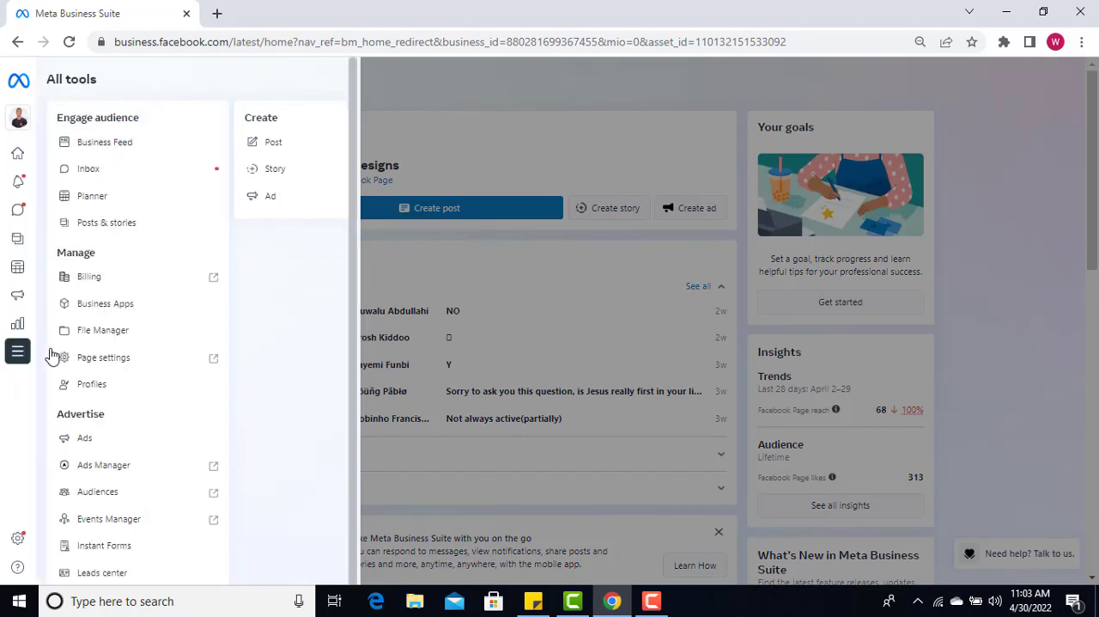
click(139, 473)
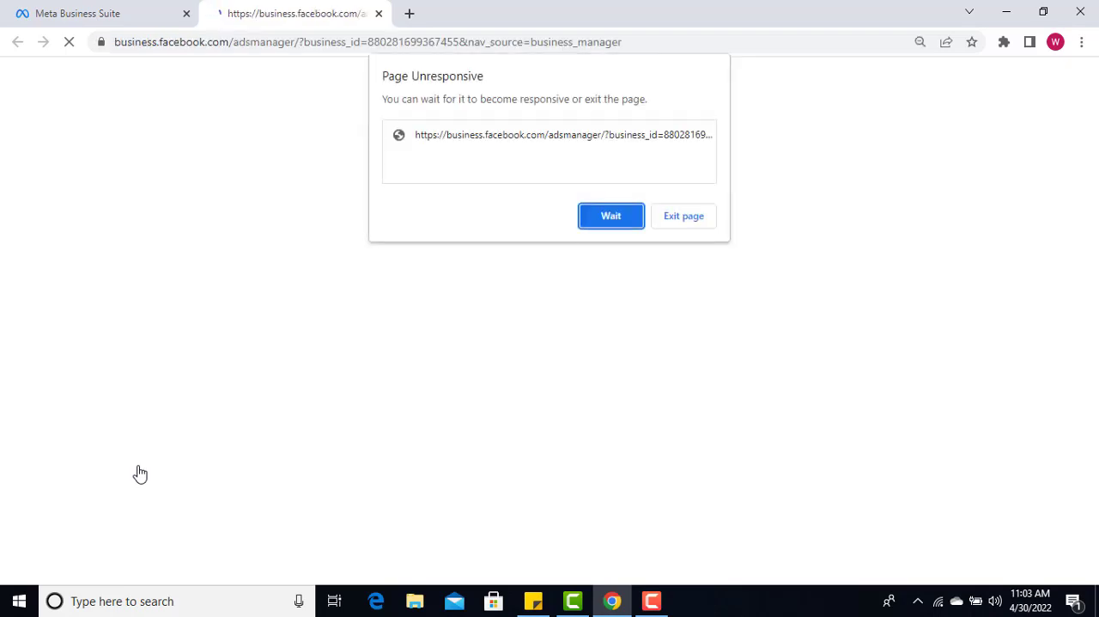
click(618, 216)
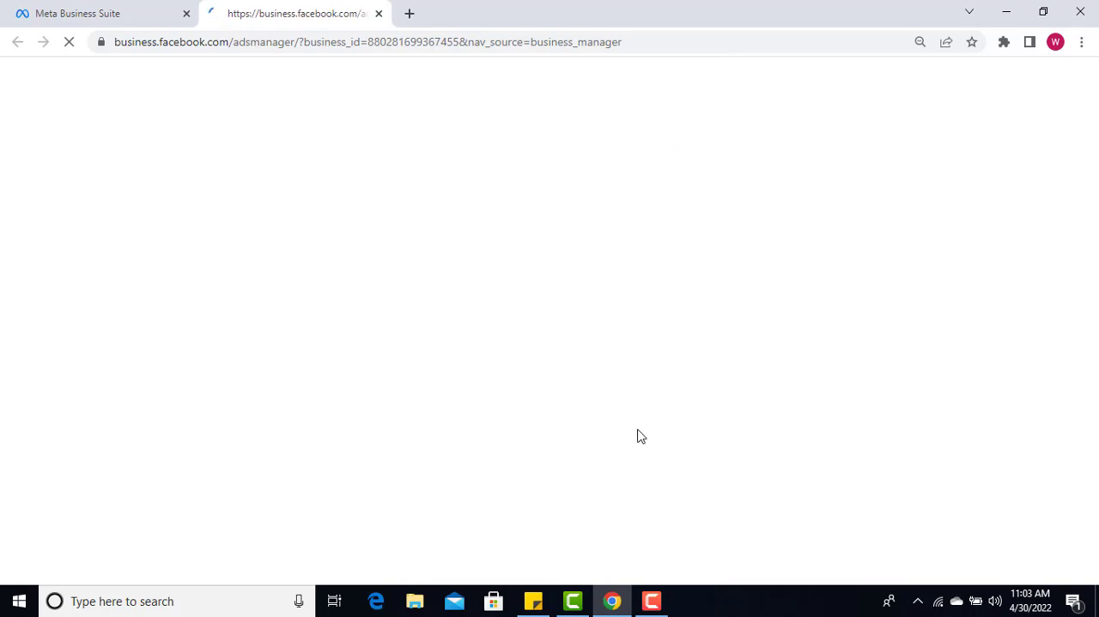
mouse_move(655, 605)
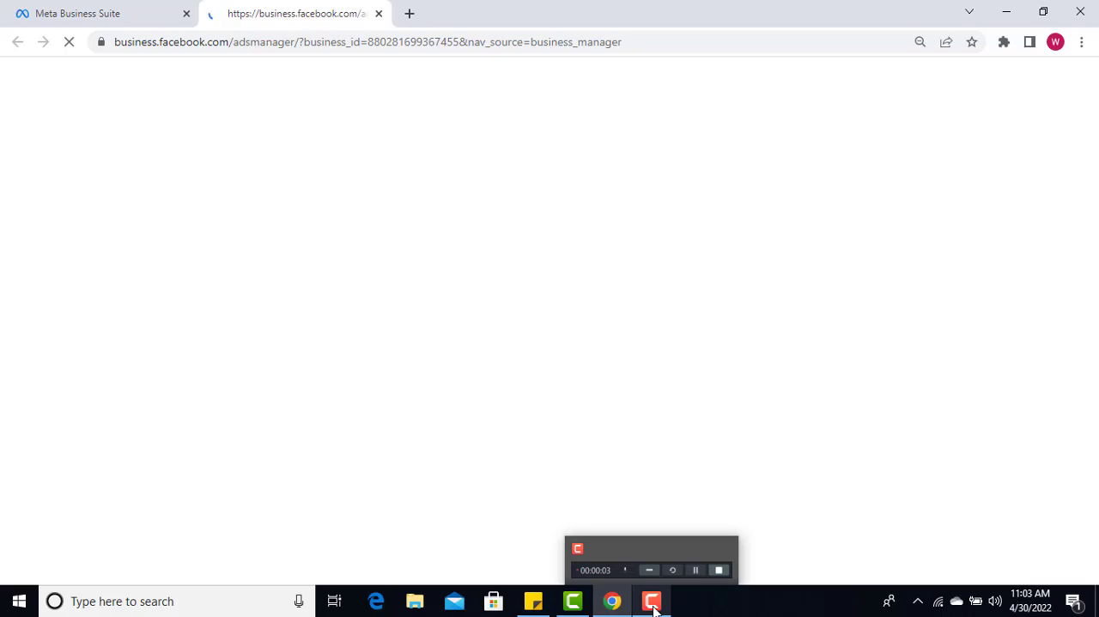
click(653, 604)
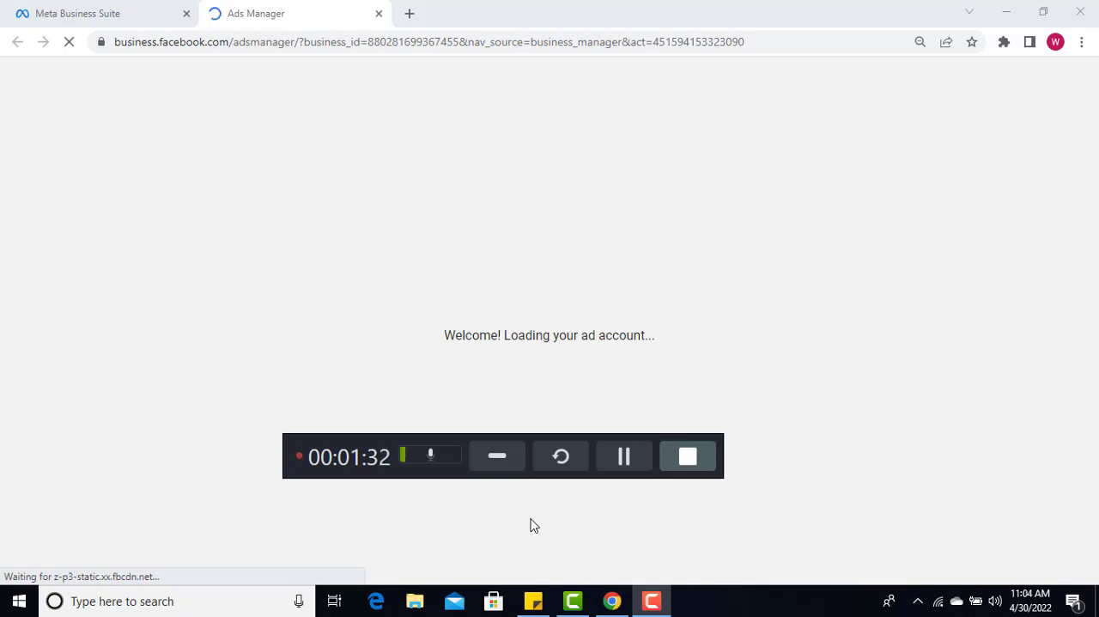
click(500, 456)
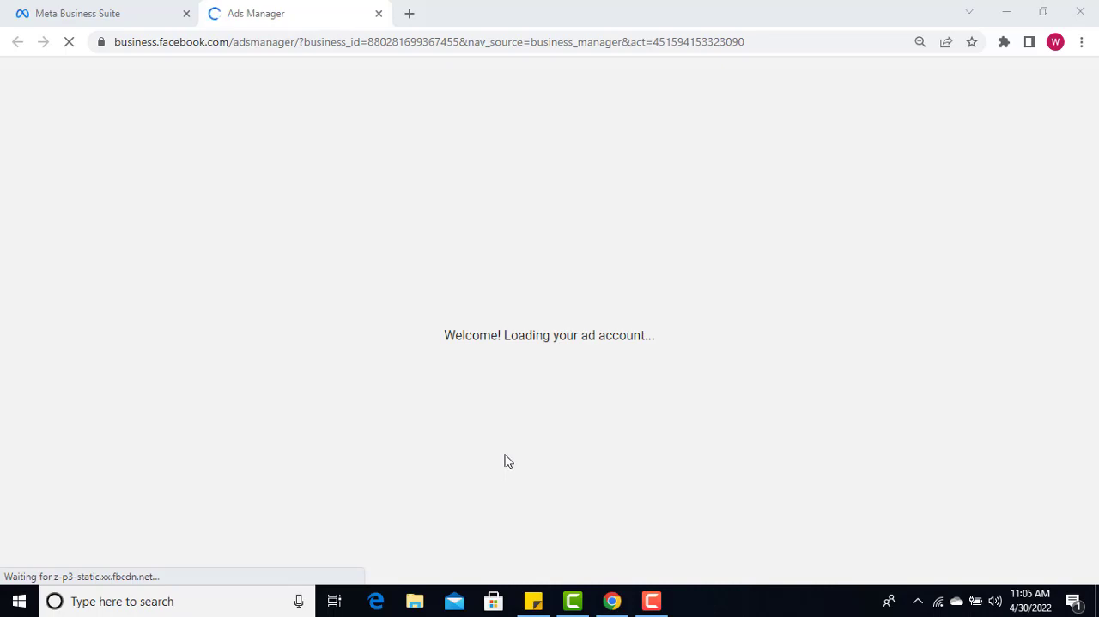
click(654, 605)
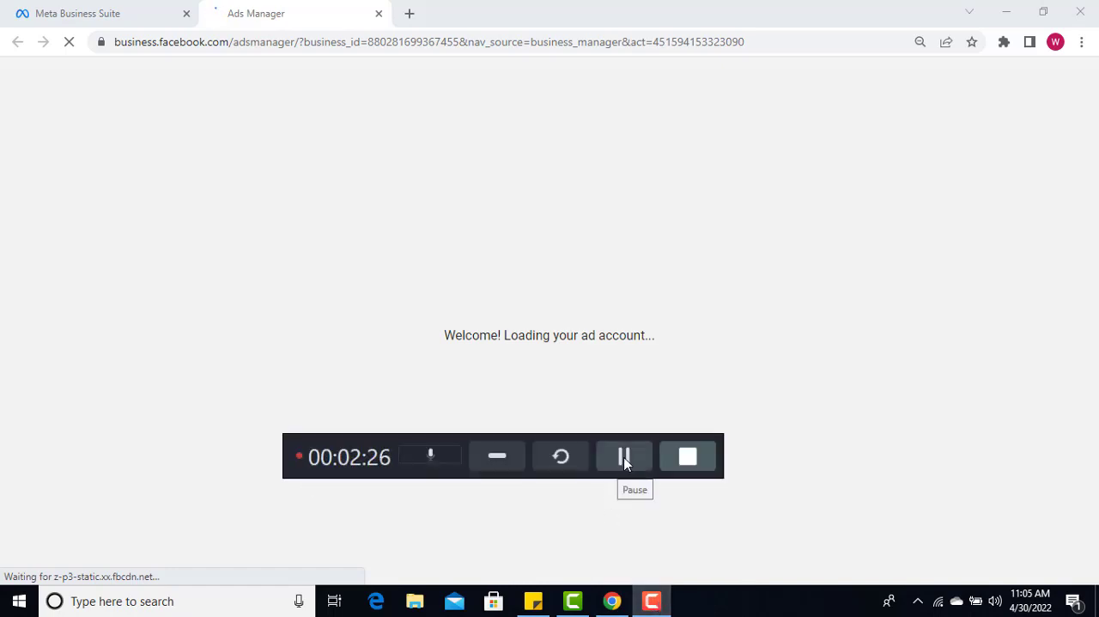
click(624, 458)
click(624, 458)
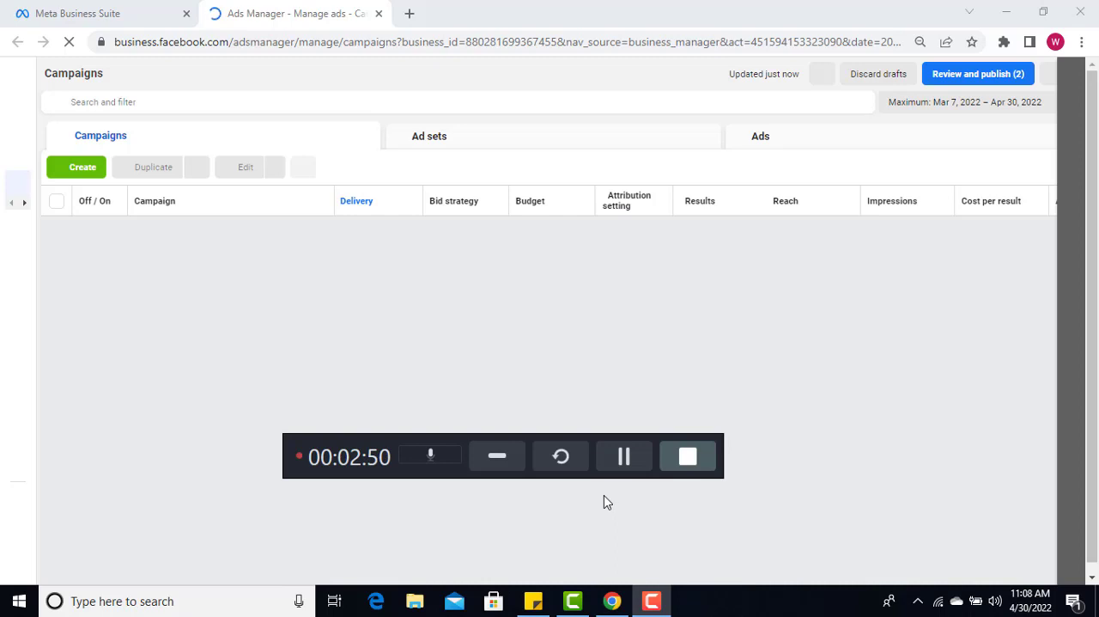
click(625, 457)
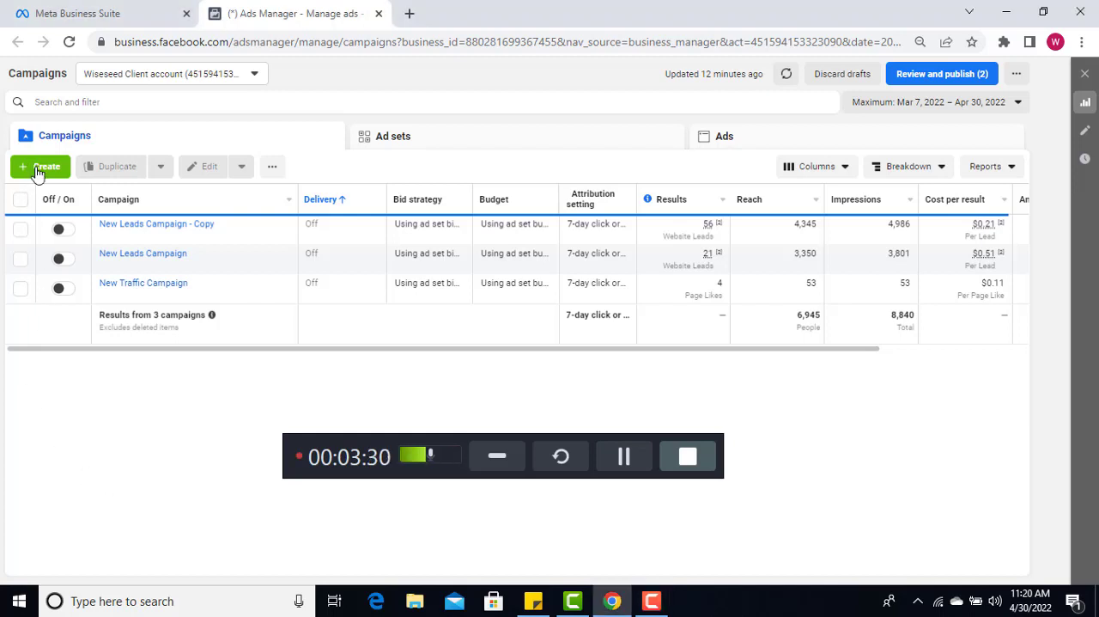
Start a new campaign and choose Leads as its objective
click(38, 173)
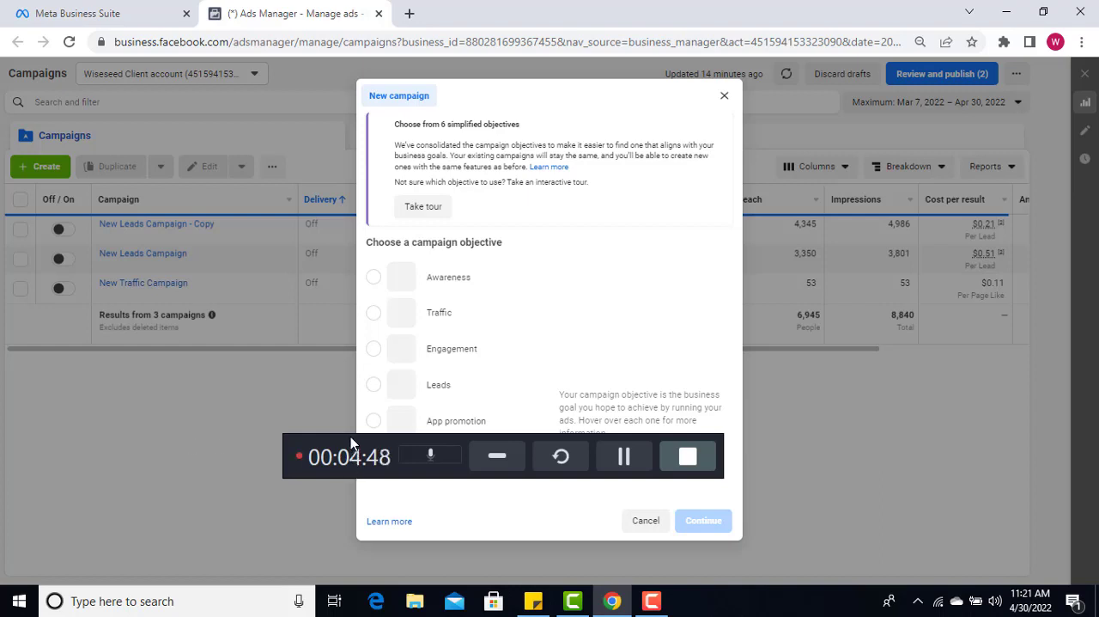
drag(350, 436, 286, 558)
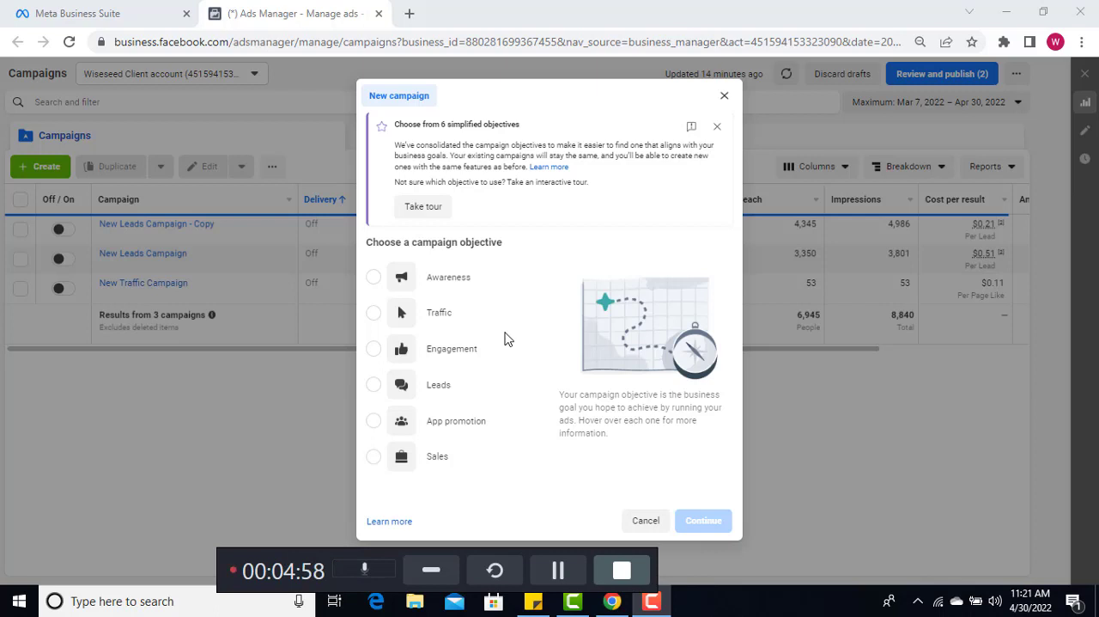
mouse_move(505, 337)
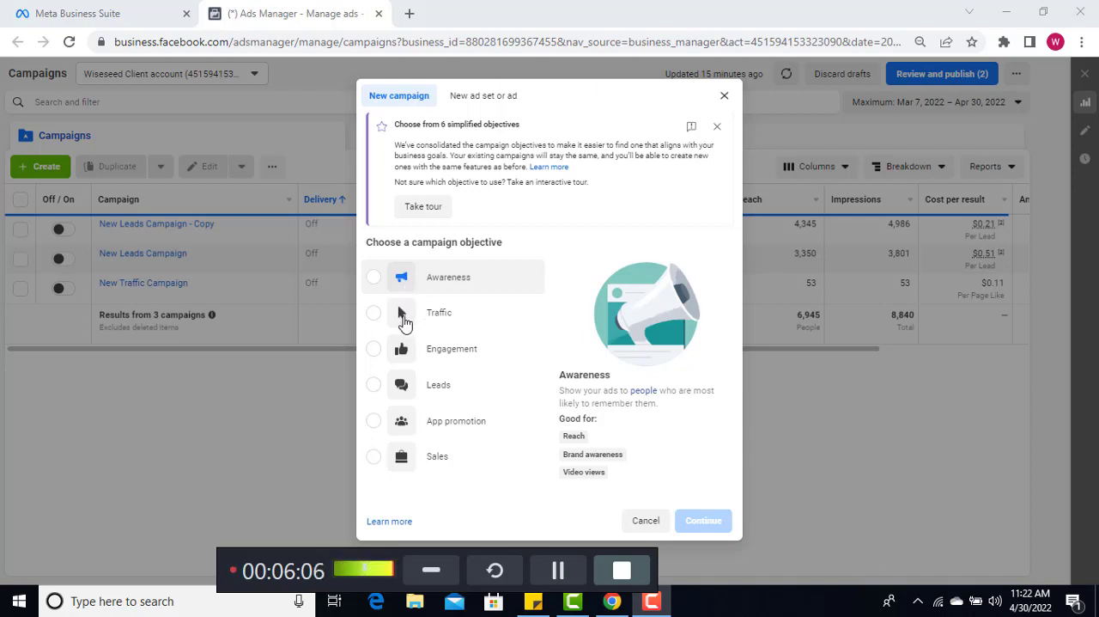
mouse_move(405, 323)
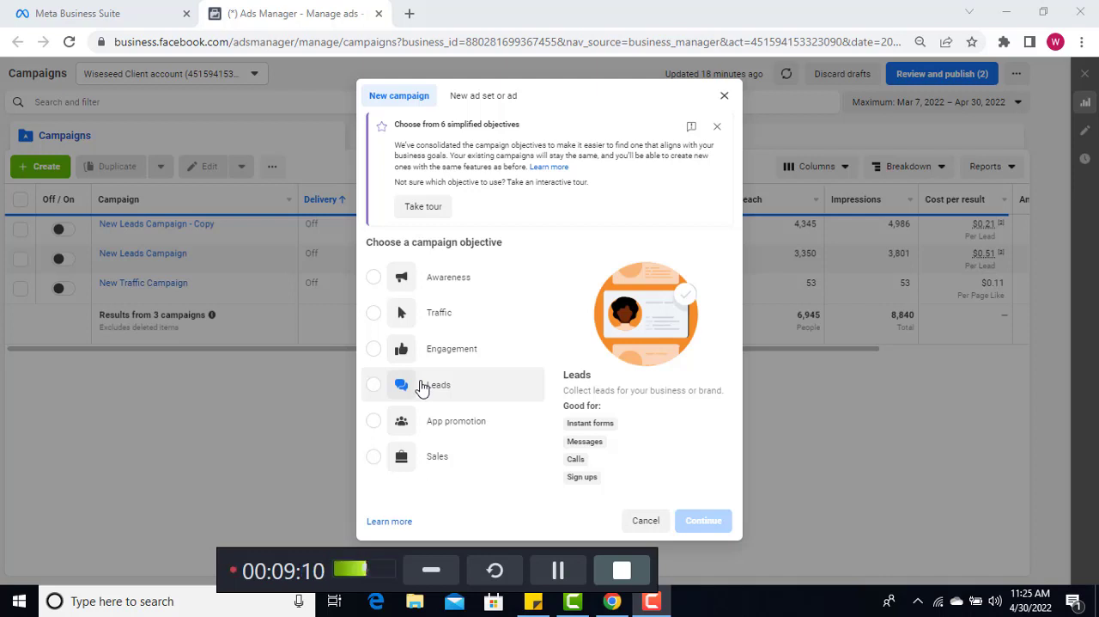
click(374, 386)
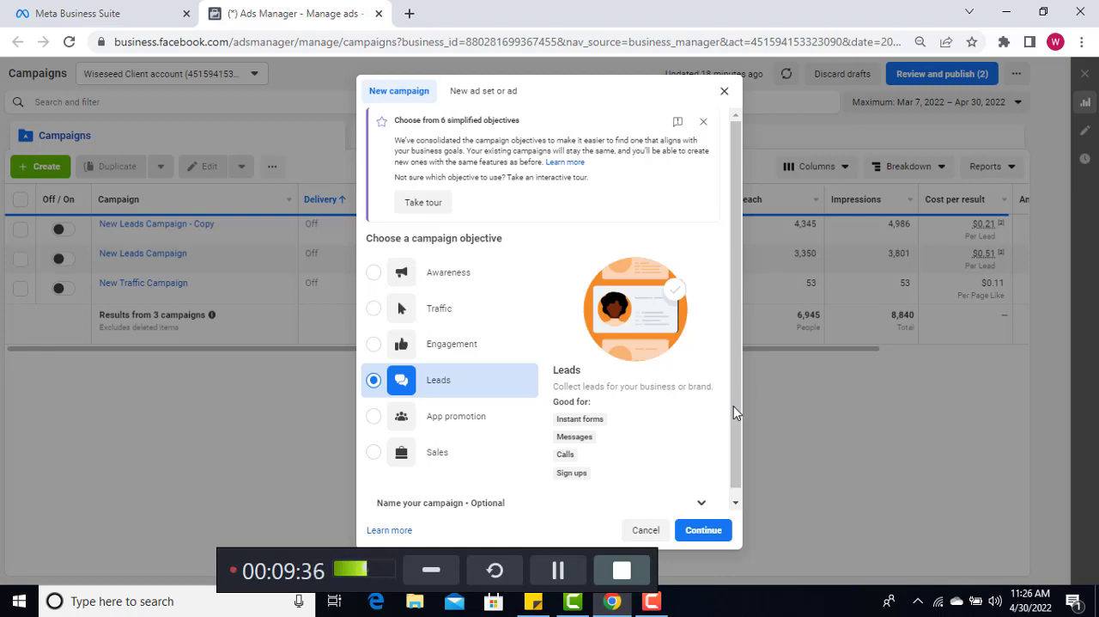
Expand the optional naming section and name the campaign "Facebook Cash-out"
click(736, 504)
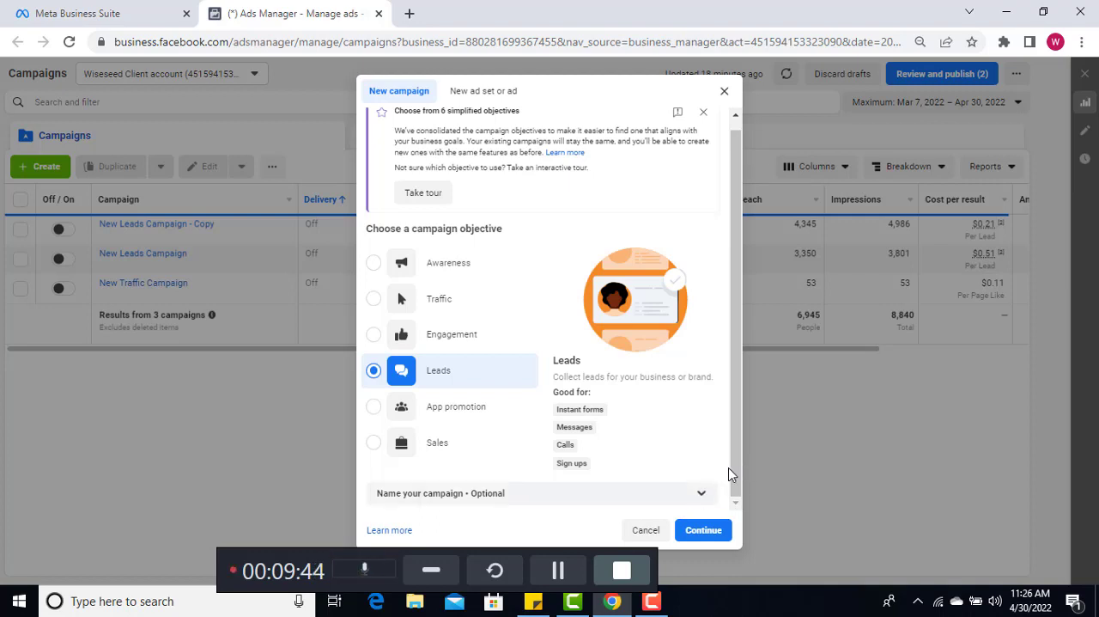
click(729, 492)
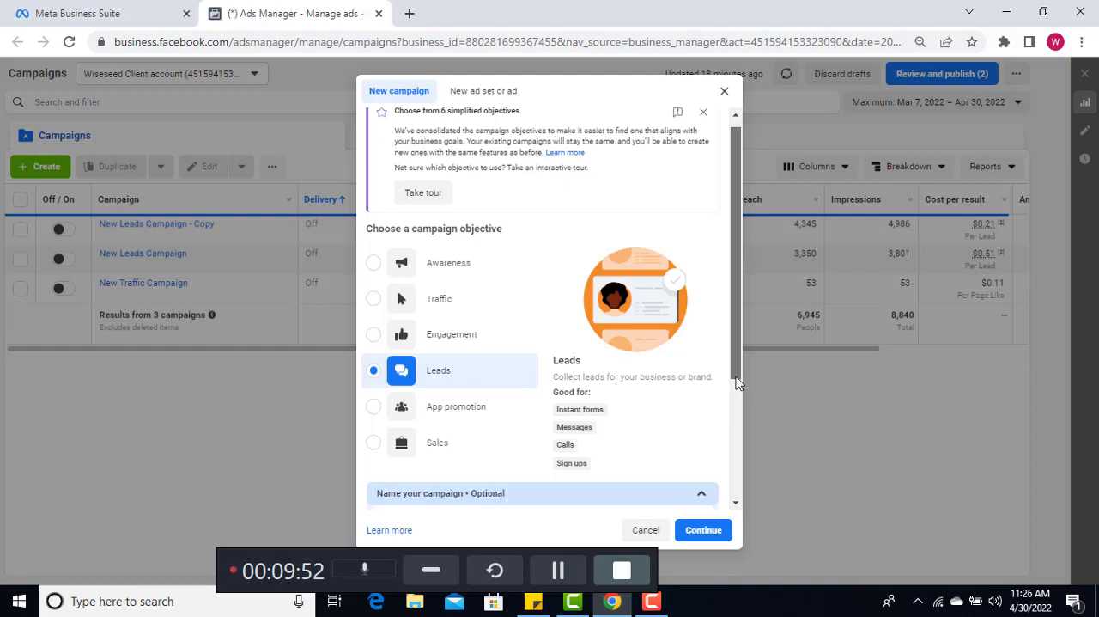
scroll(736, 397, up, 1)
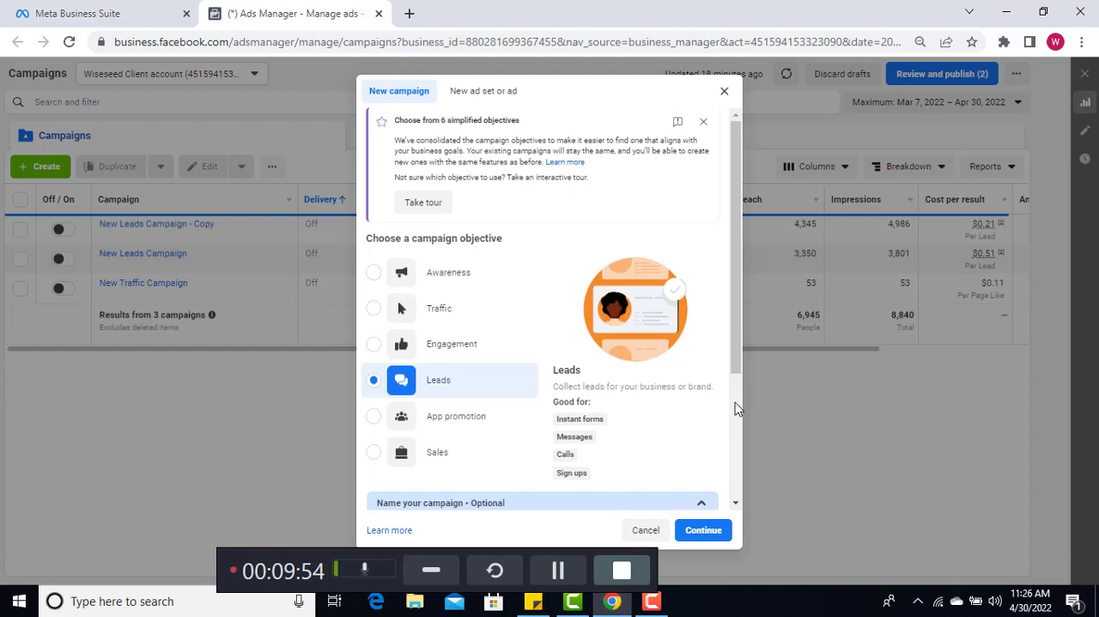
scroll(736, 362, down, 3)
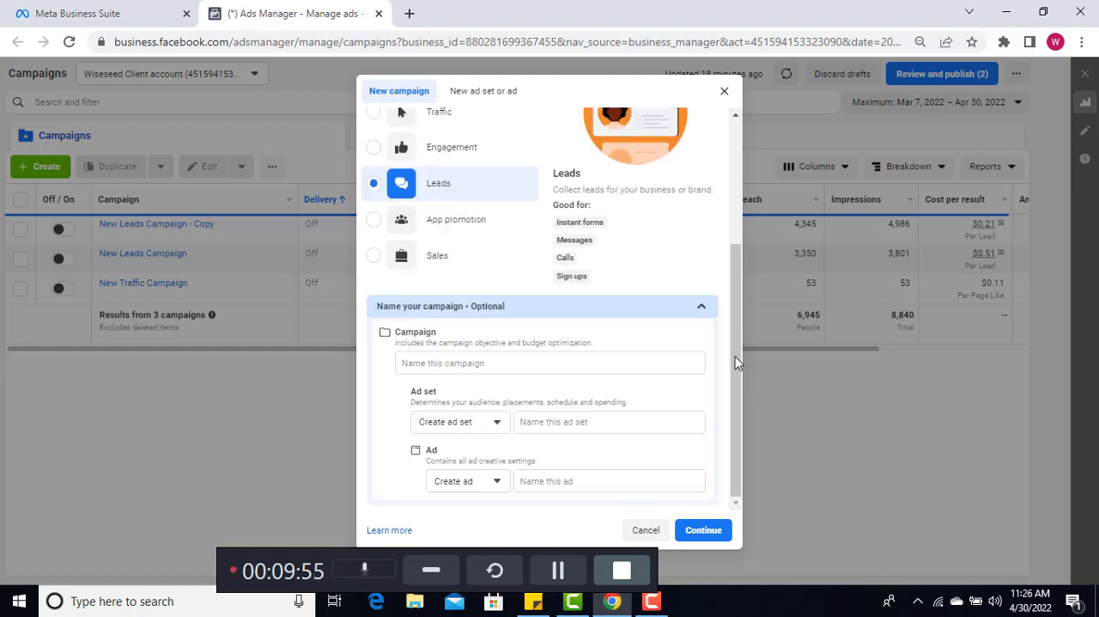
click(439, 361)
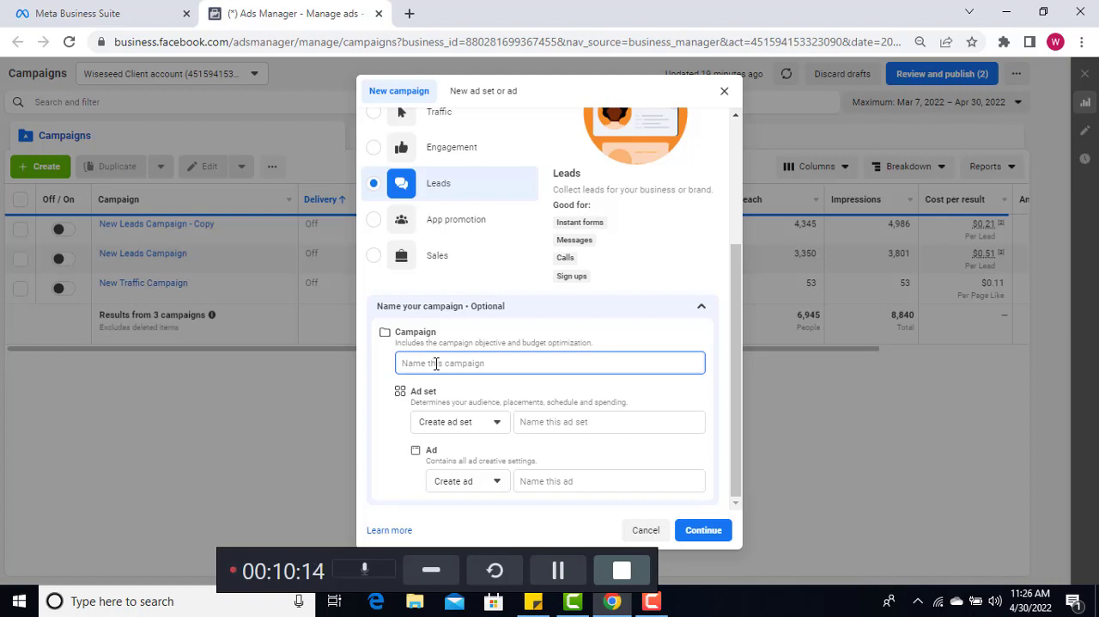
text(F)
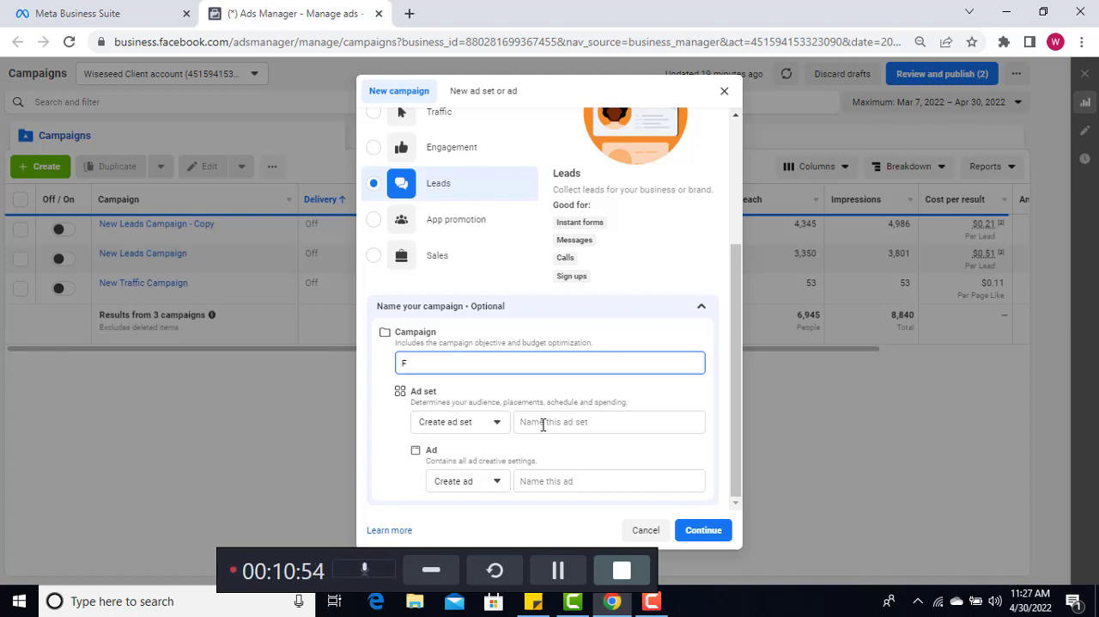
click(559, 578)
text(acebook Cash-out)
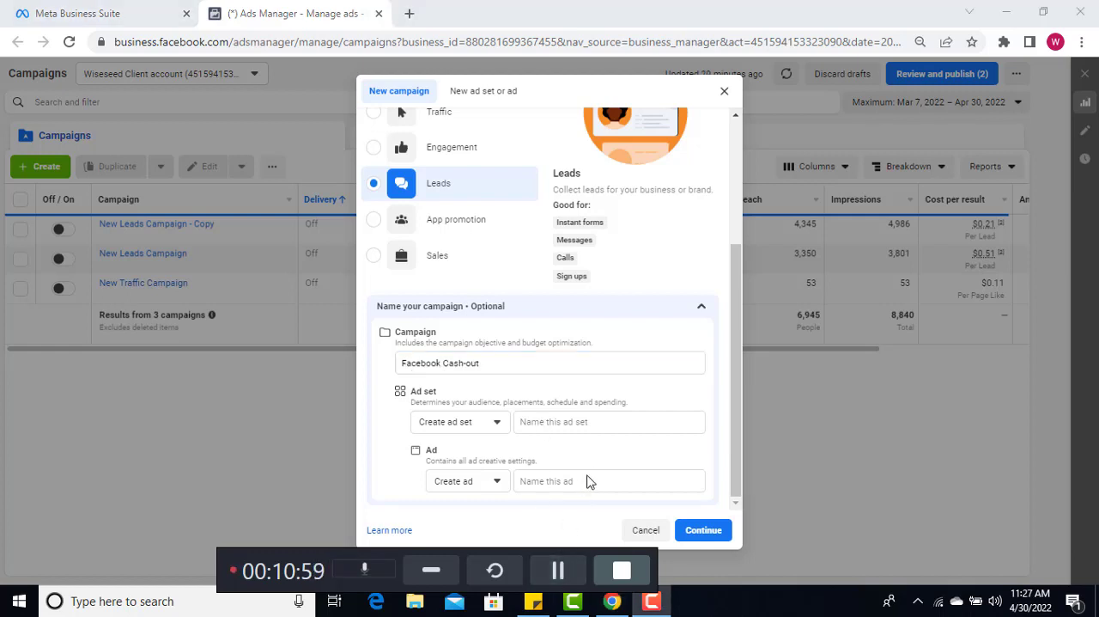
Name the campaign's new ad set "test 1"
click(569, 423)
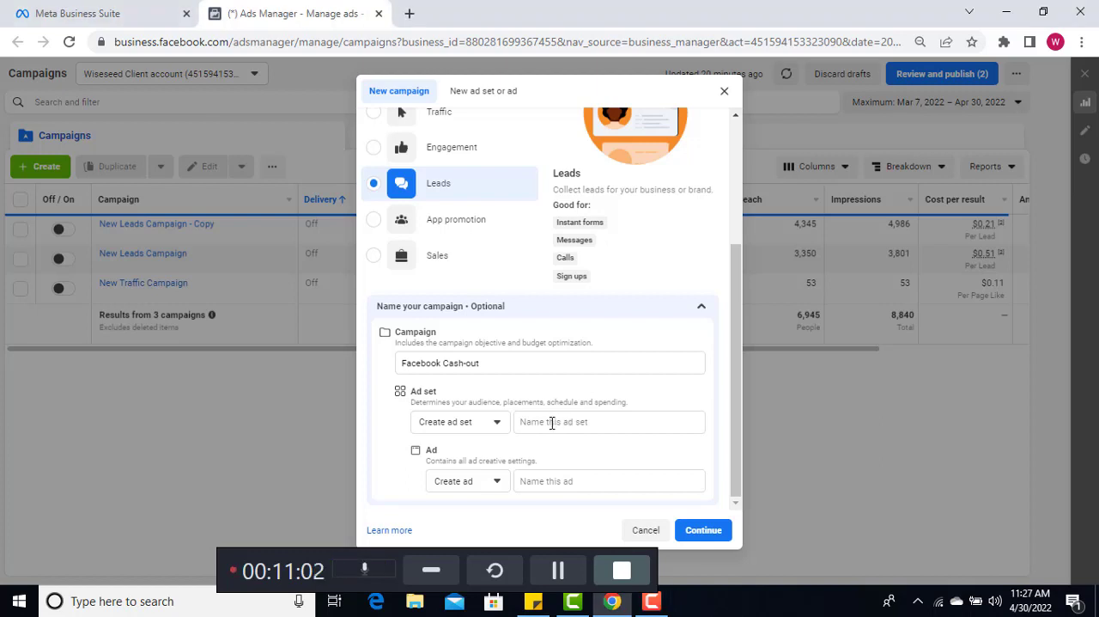
click(552, 423)
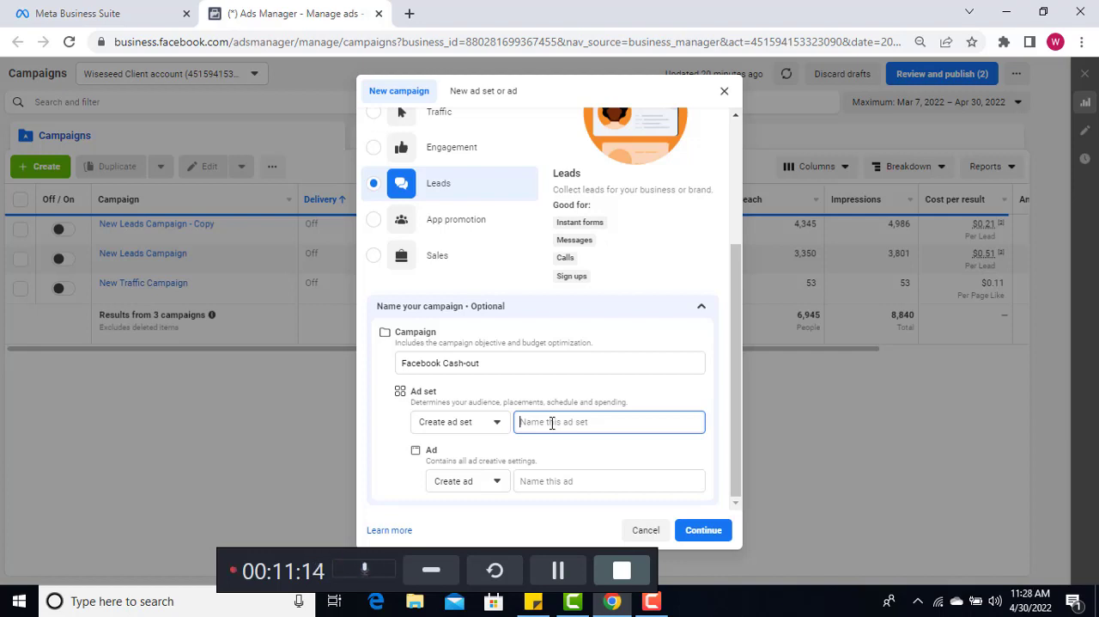
text(test)
text(1)
Name the ad "test" and continue to the campaign's settings
click(540, 484)
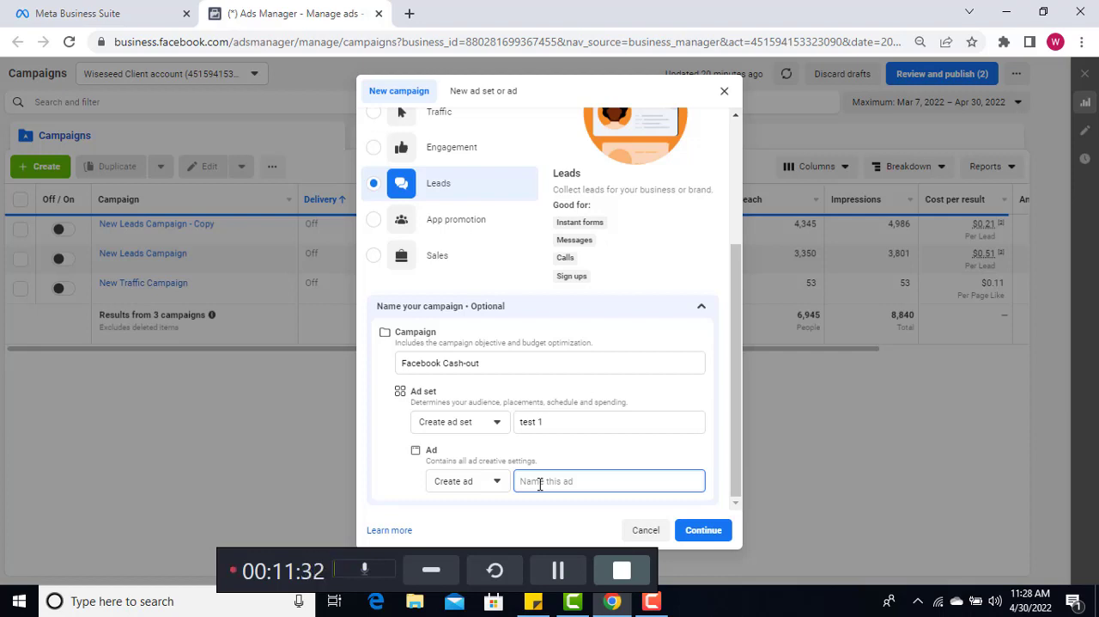
text(test)
click(705, 533)
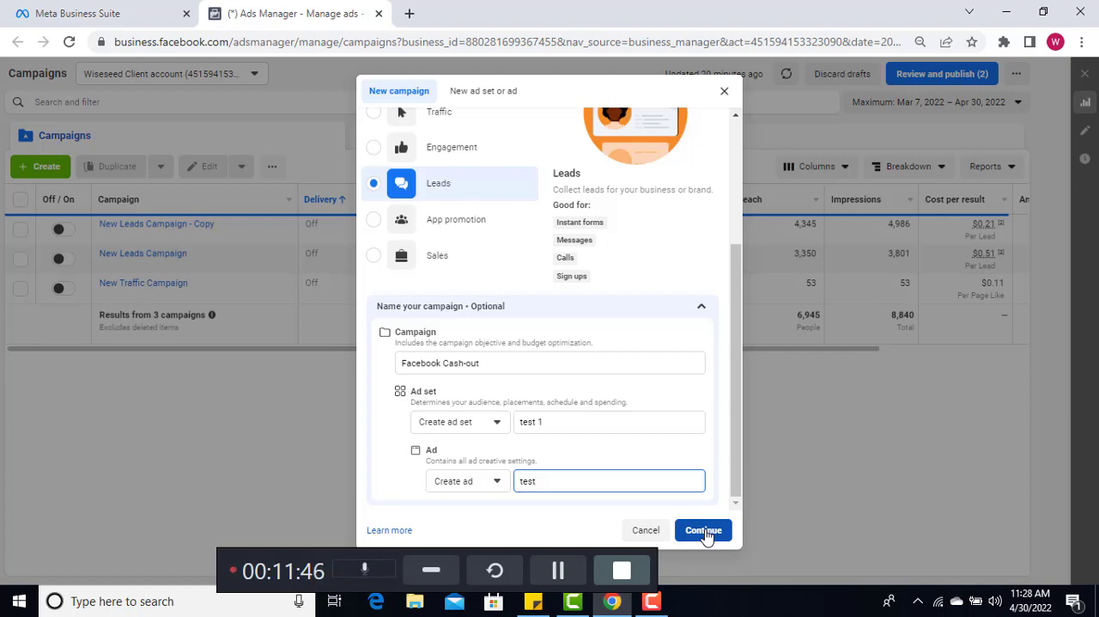
click(705, 533)
click(557, 571)
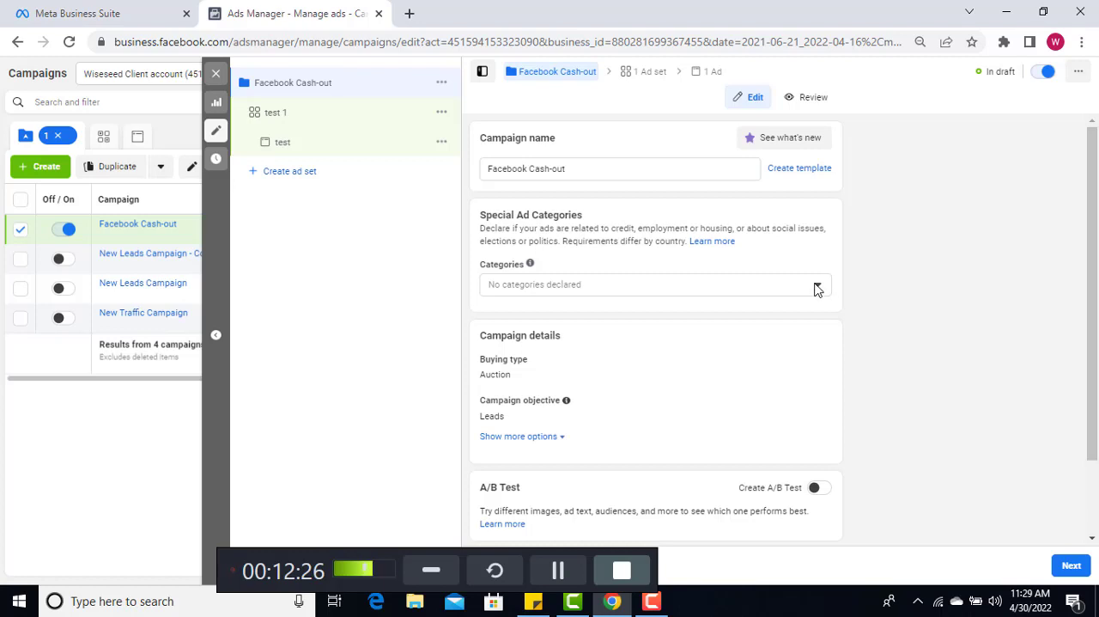
Review the special ad category options without declaring any, and proceed from the campaign settings to the ad set
click(817, 288)
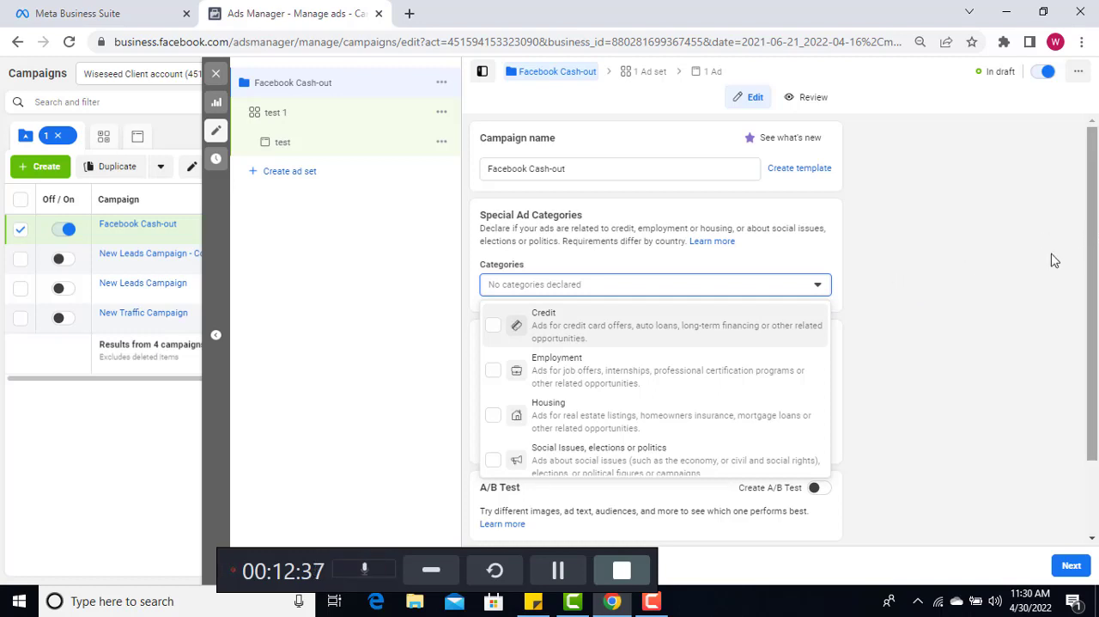
scroll(773, 335, down, 1)
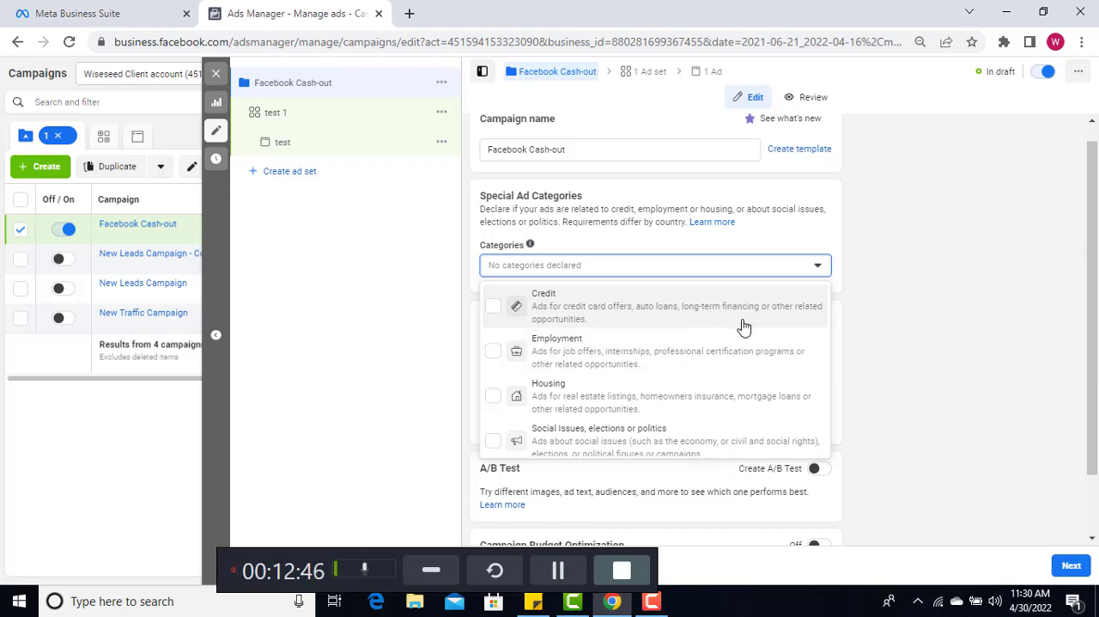
click(820, 267)
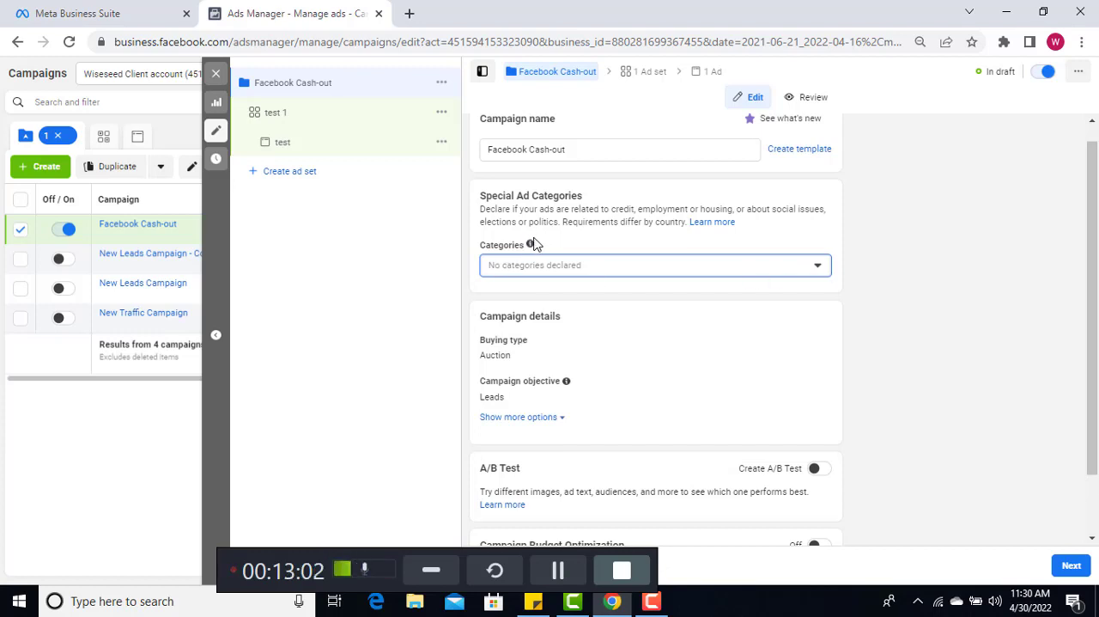
mouse_move(530, 246)
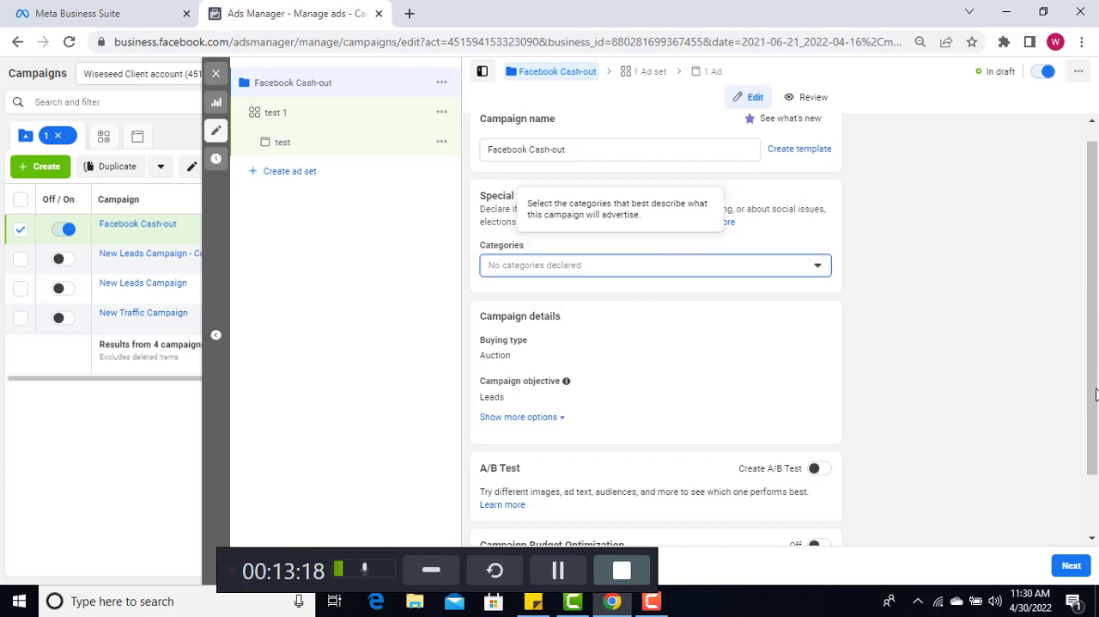
drag(1093, 391, 1098, 440)
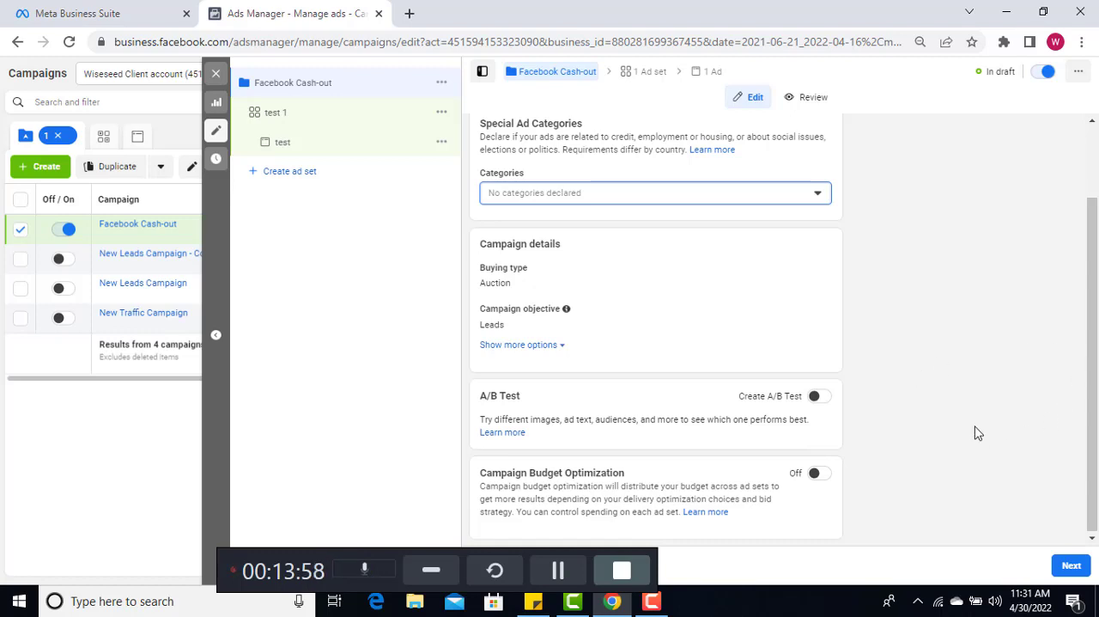
click(1074, 566)
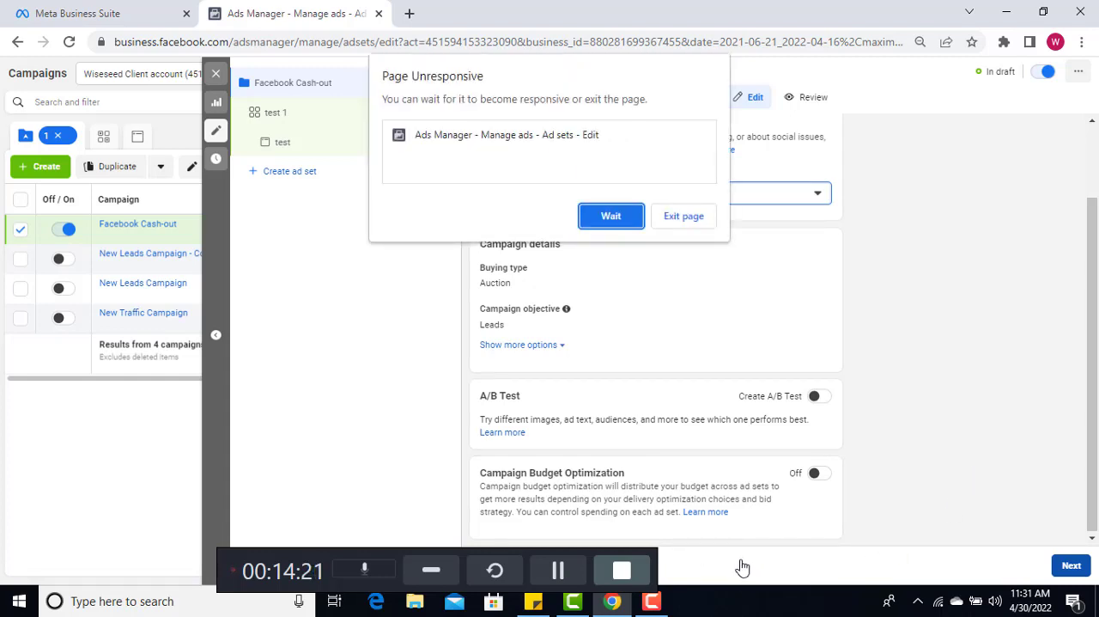
Keep waiting for the unresponsive page and review the ad set's settings from budget and schedule back to the conversion location
click(603, 216)
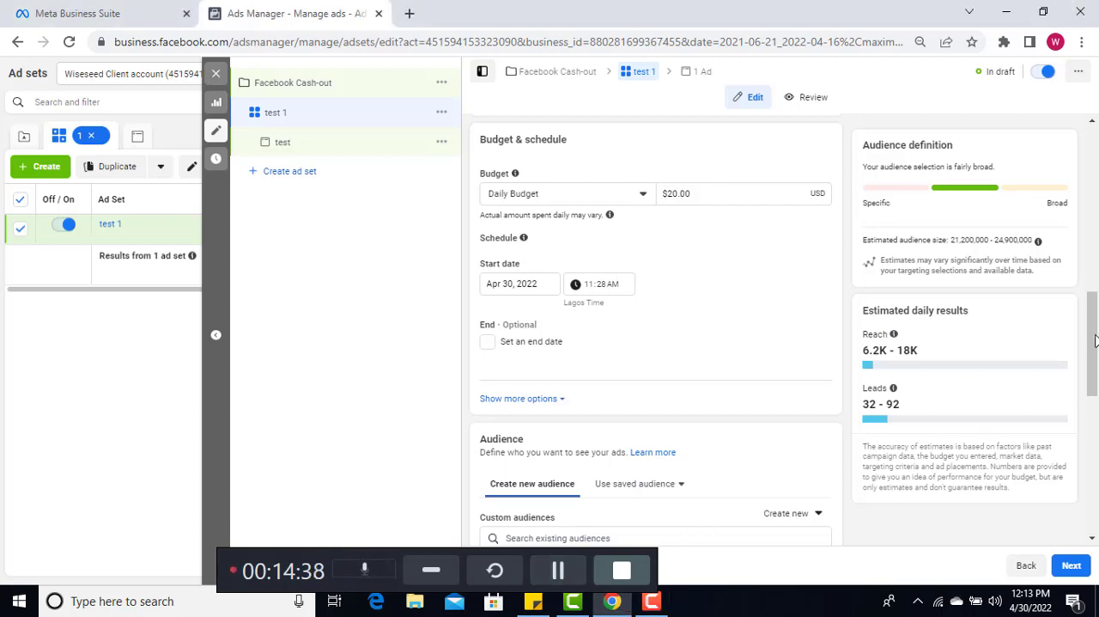
scroll(1096, 305, up, 3)
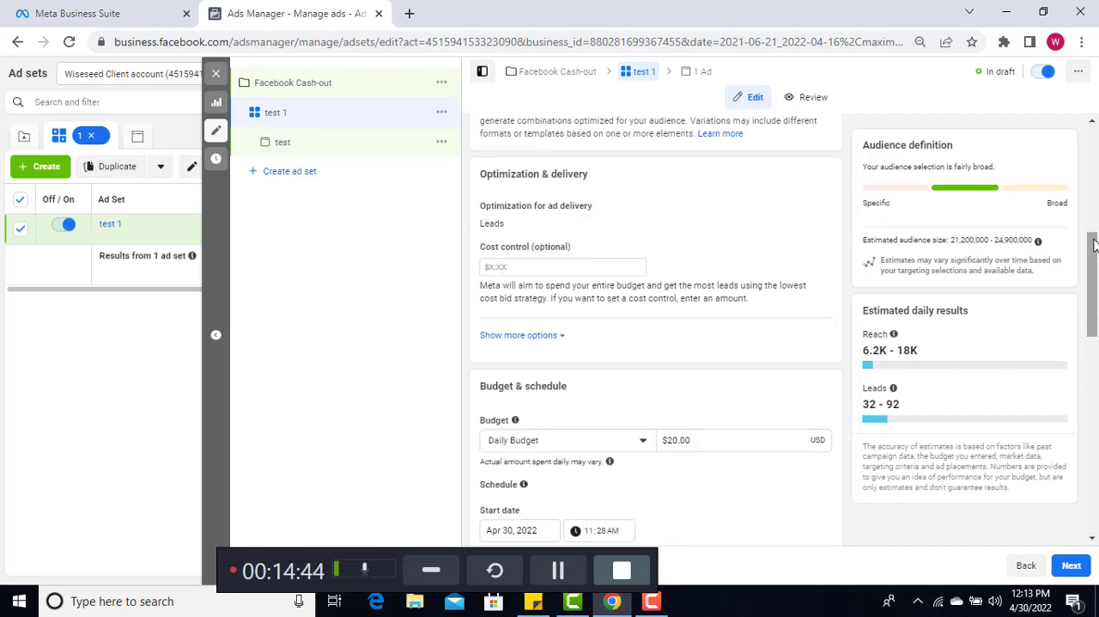
scroll(1093, 245, up, 5)
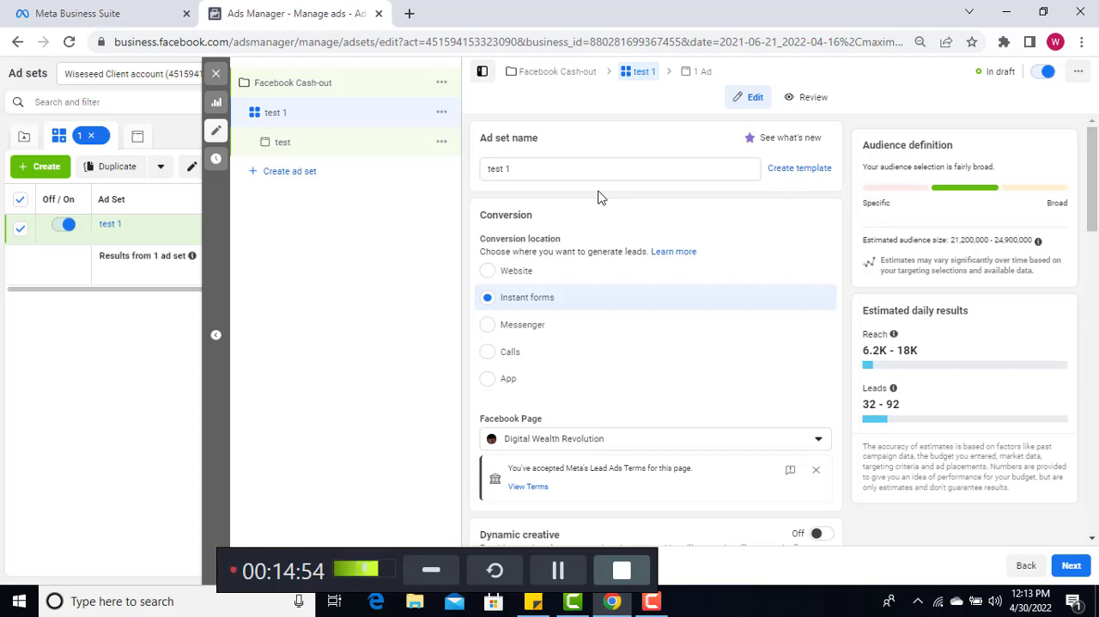
Open the sign-up page iteachwisebusiness.website/fbacob-signup/ in a new browser tab
click(410, 21)
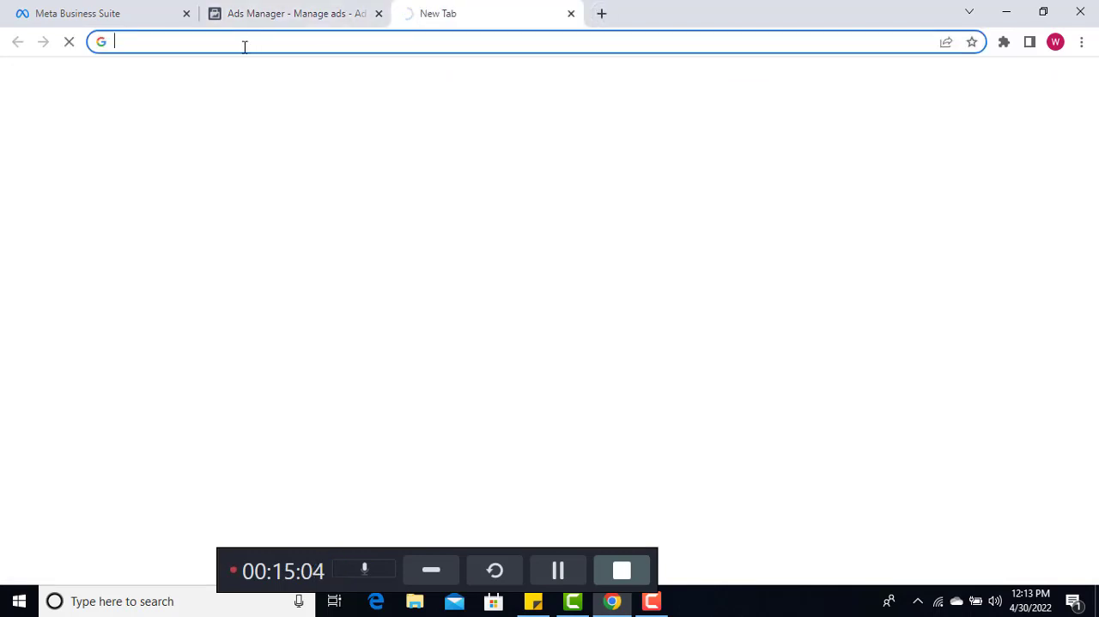
text(iteach)
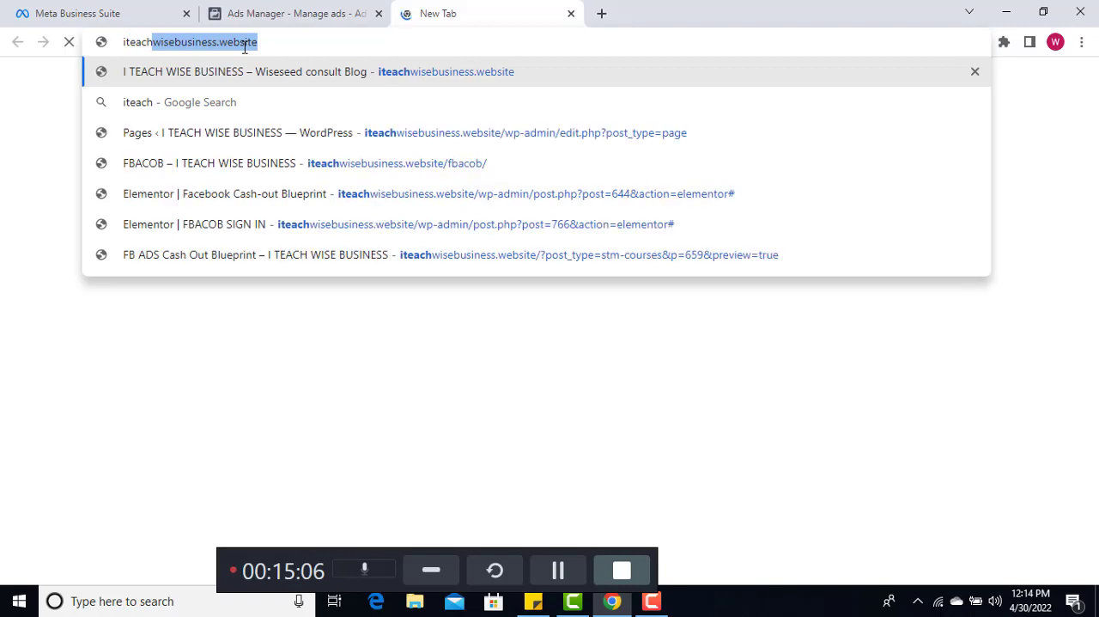
text(w)
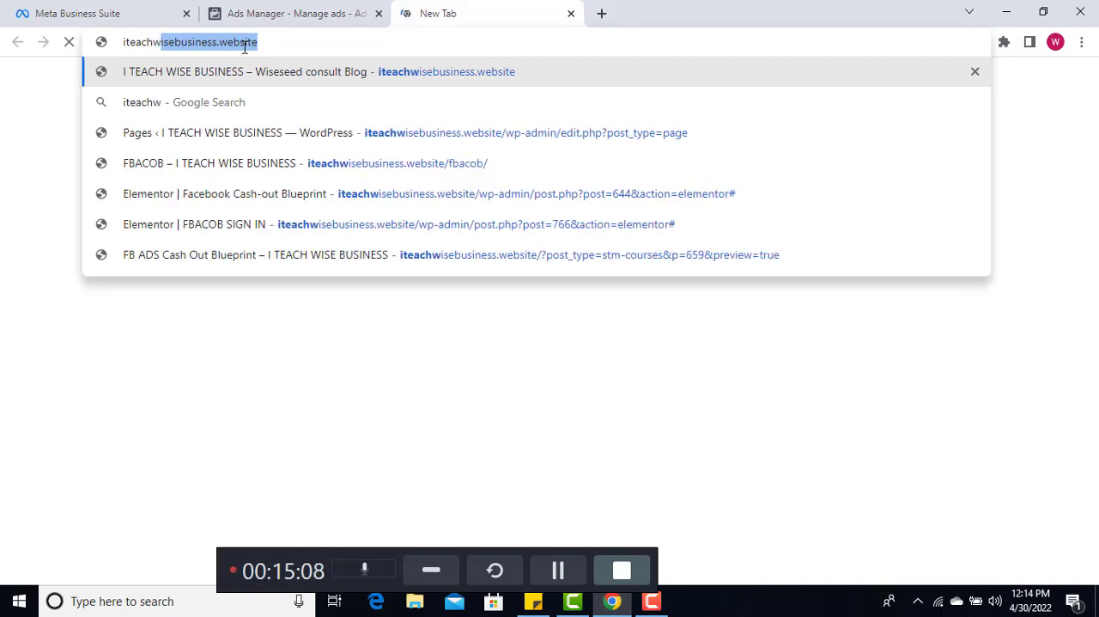
text(iseb)
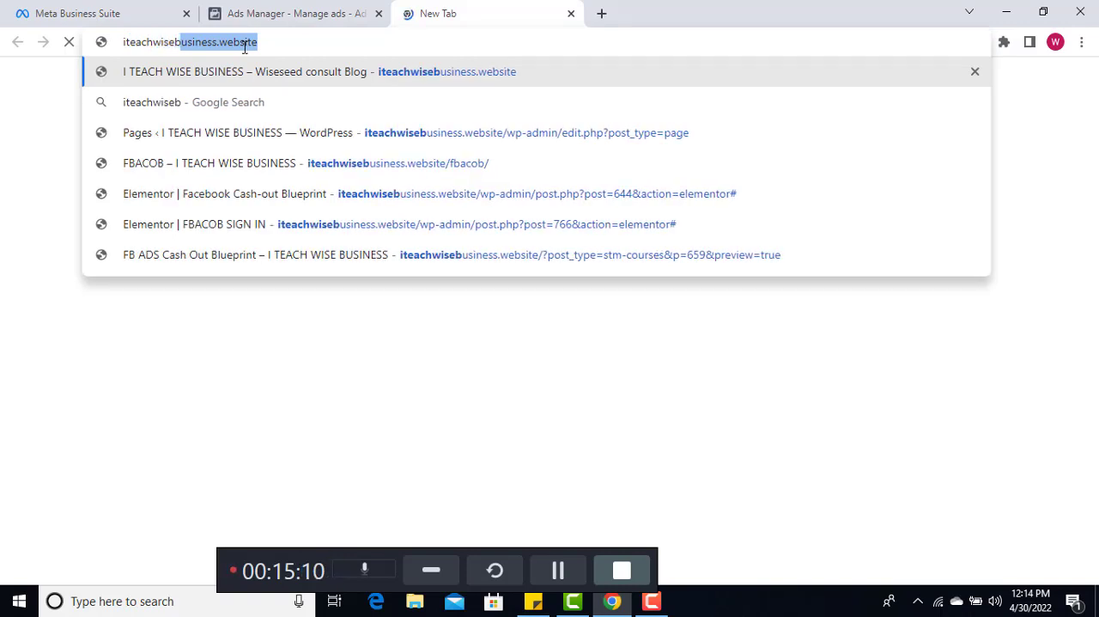
text(usiness)
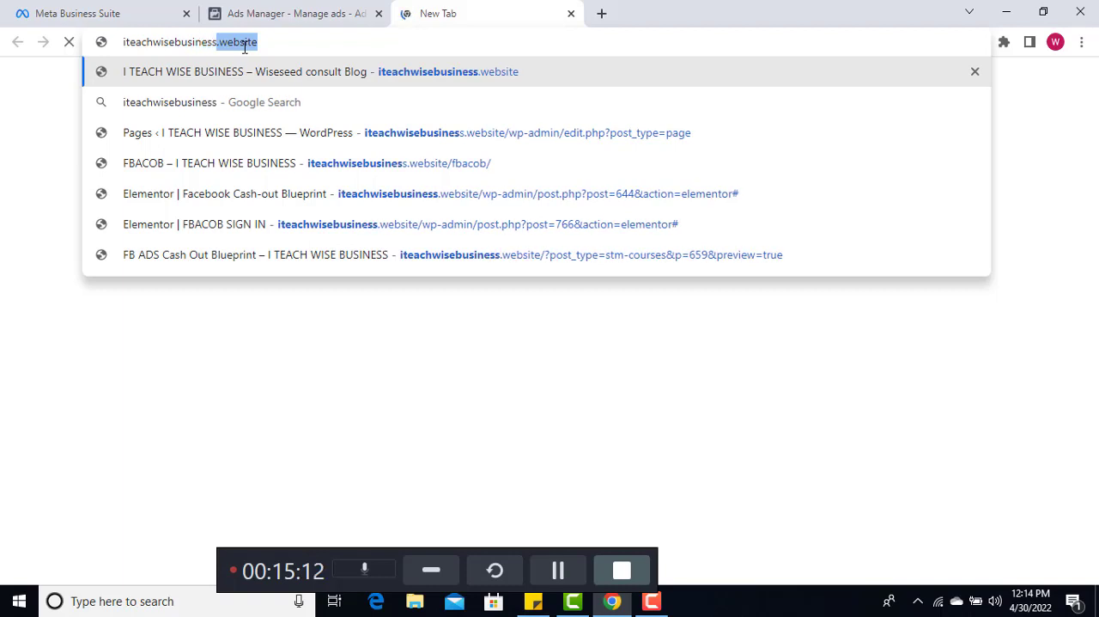
text(.we)
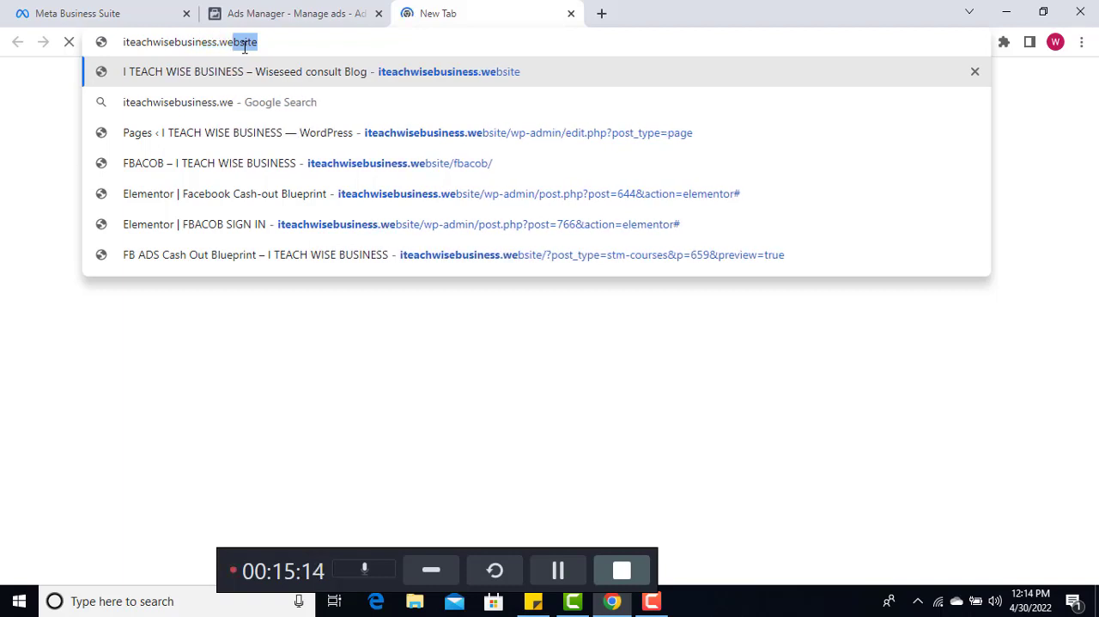
text(bsite)
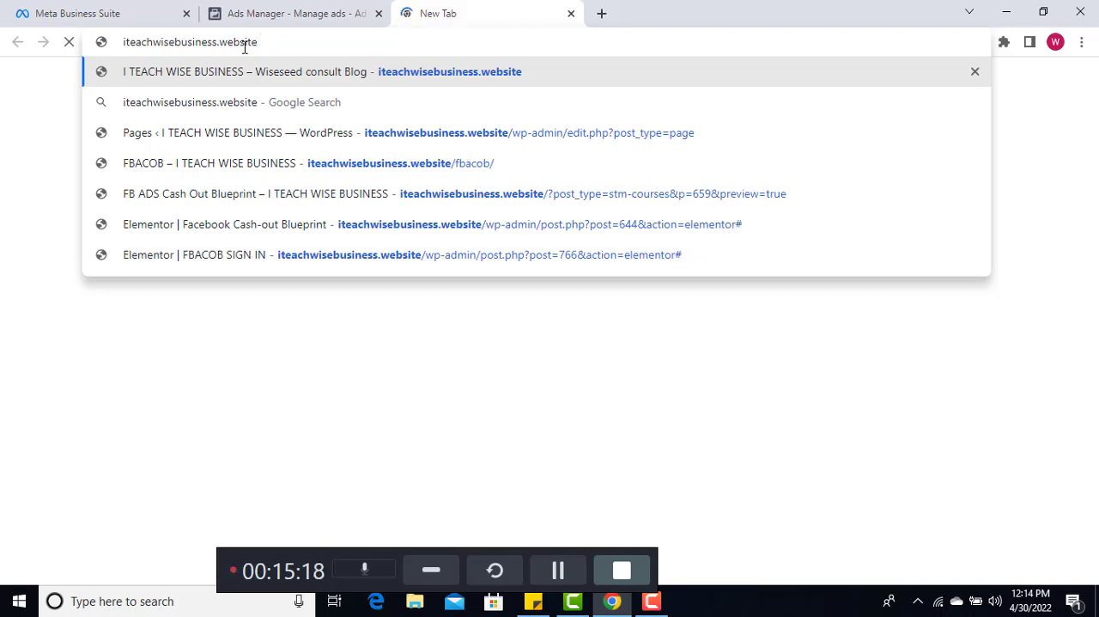
text(/)
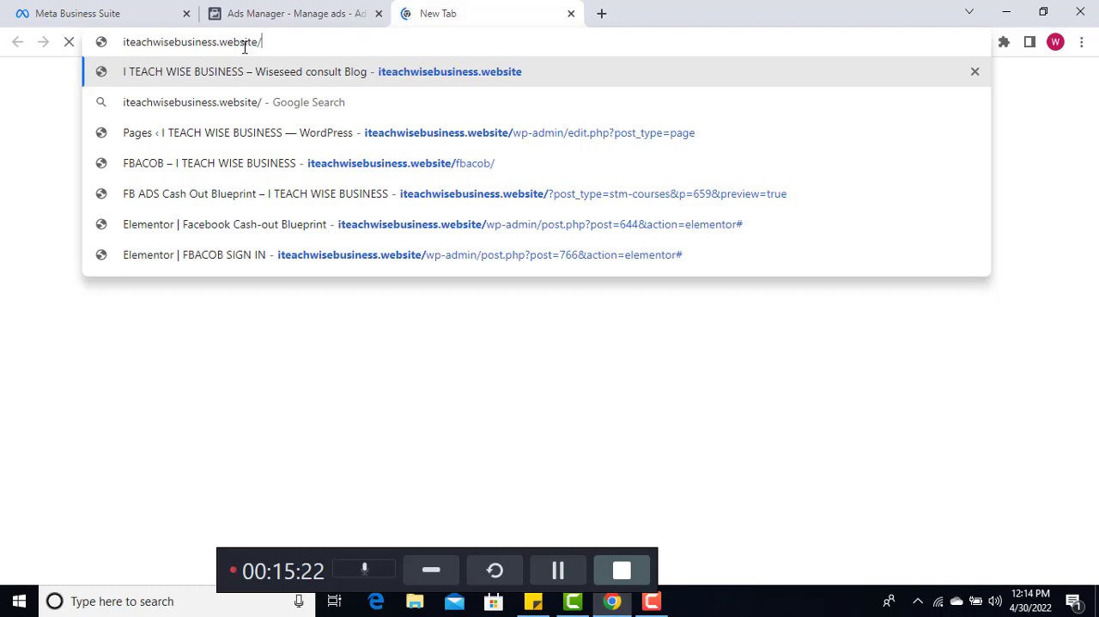
text(fba)
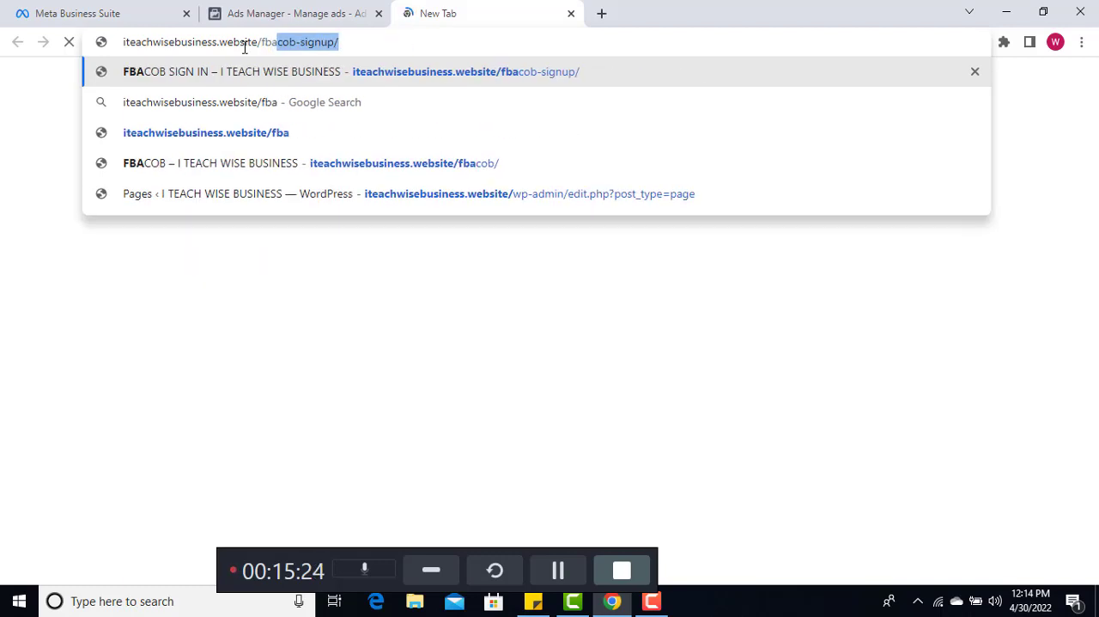
text(cob-sign)
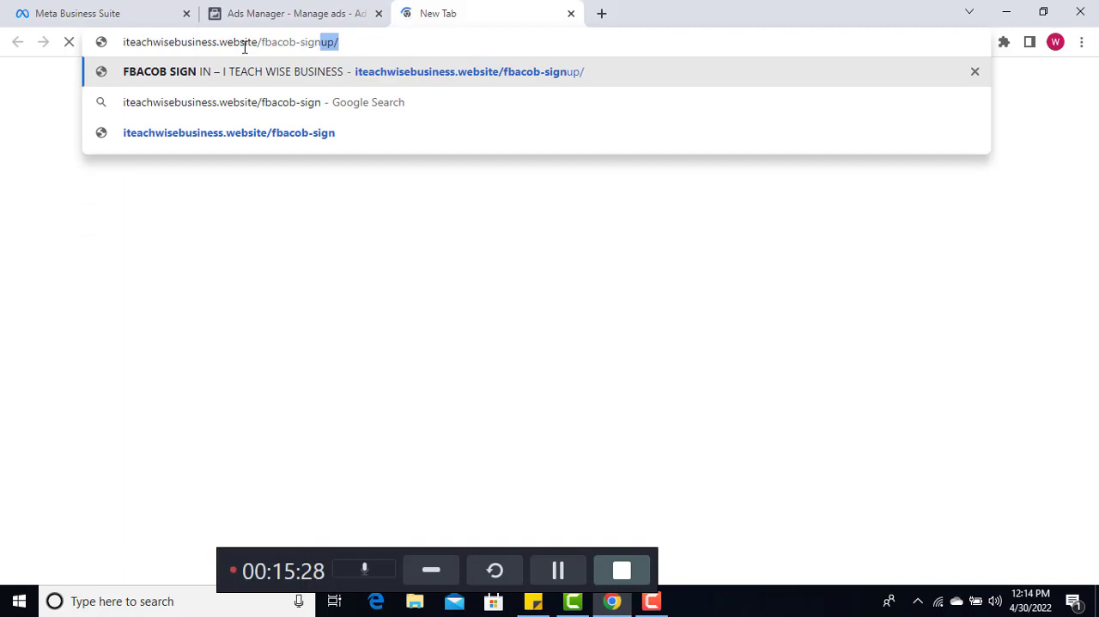
text(up/)
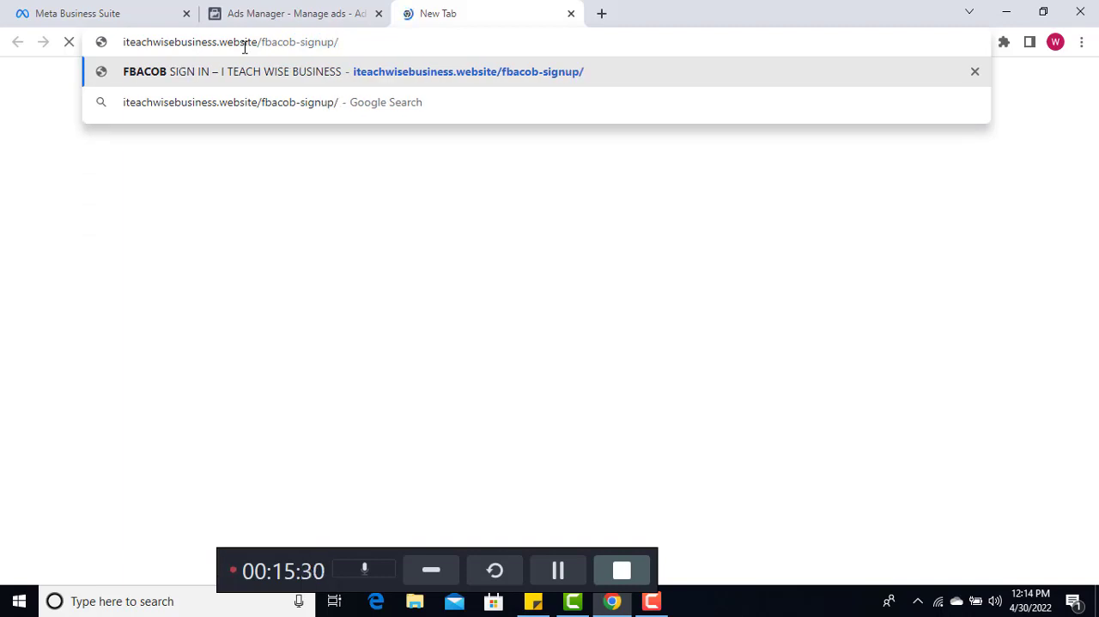
key(Return)
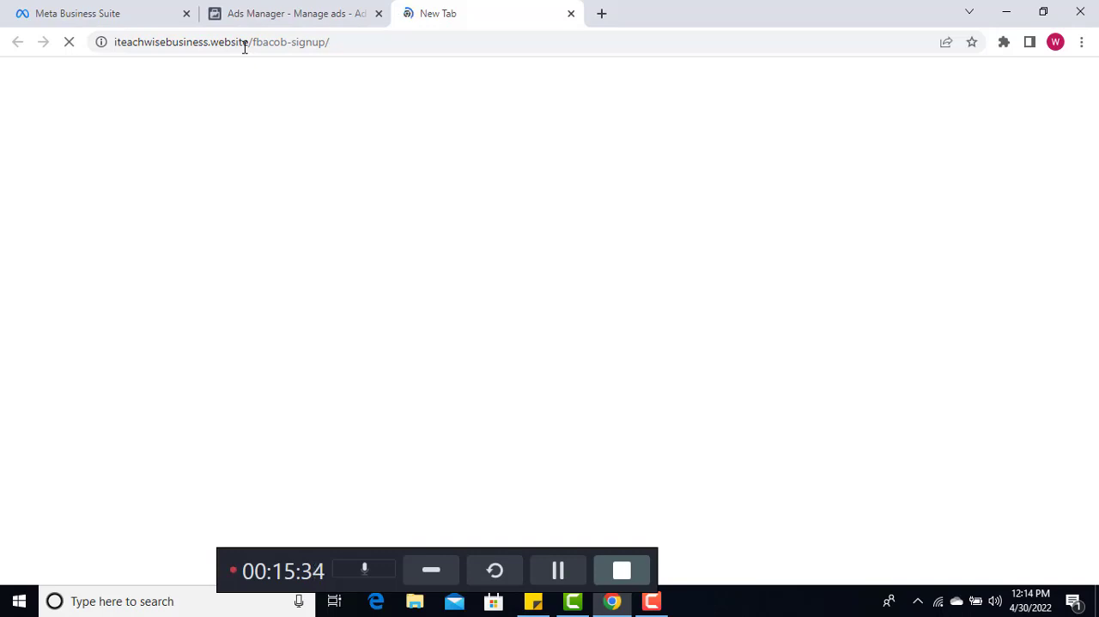
Check whether the sign-up page has loaded, return to the ad set in Ads Manager, and keep waiting for the unresponsive page
click(287, 16)
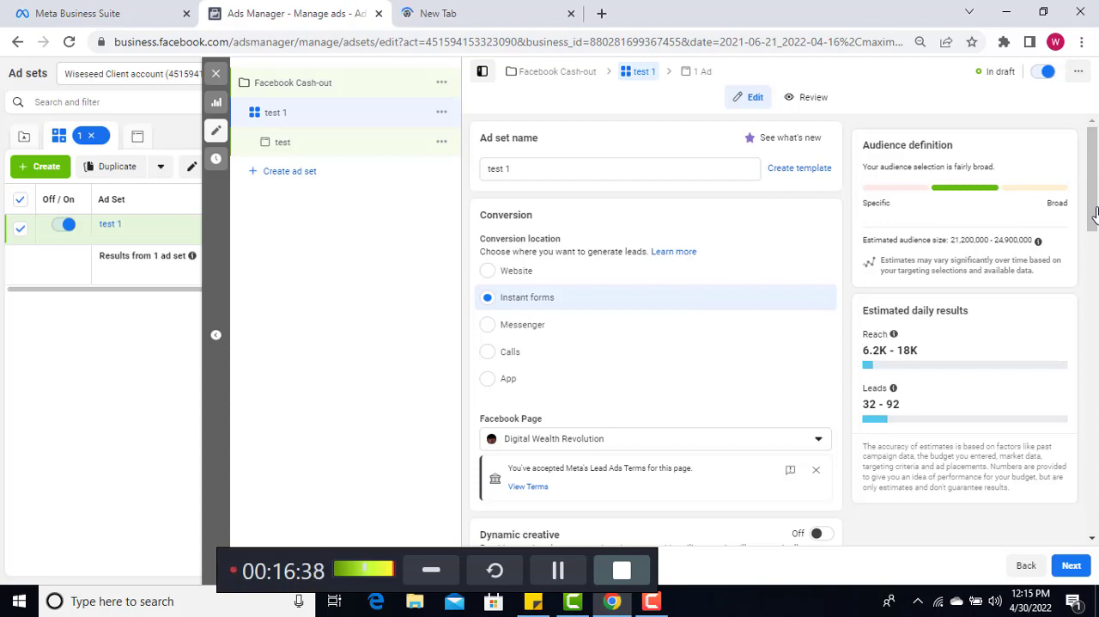
click(456, 7)
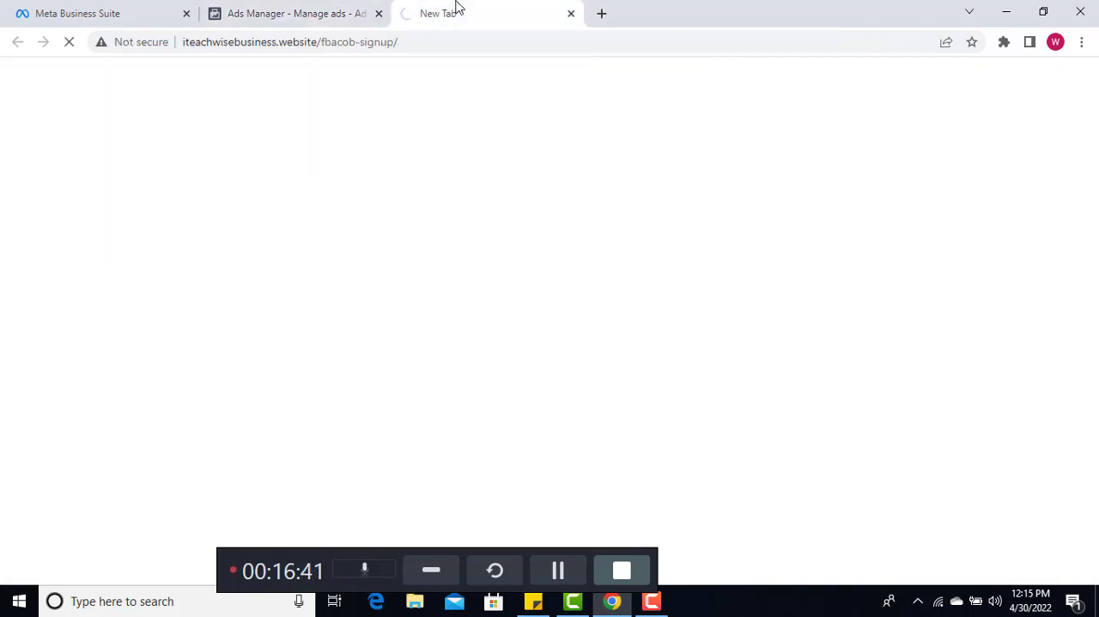
click(327, 12)
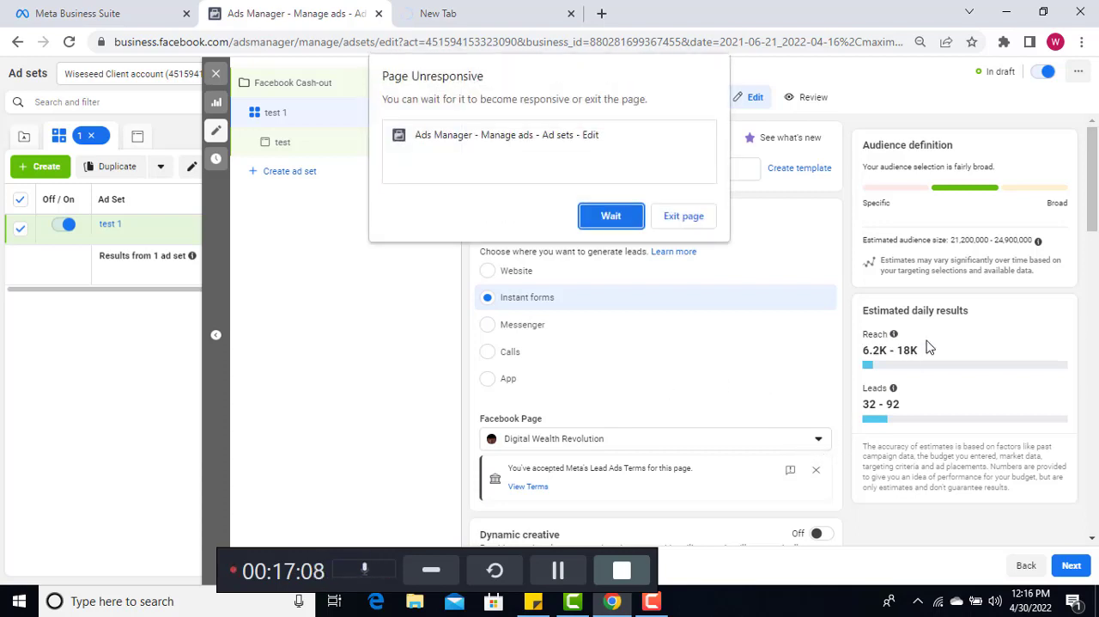
click(609, 225)
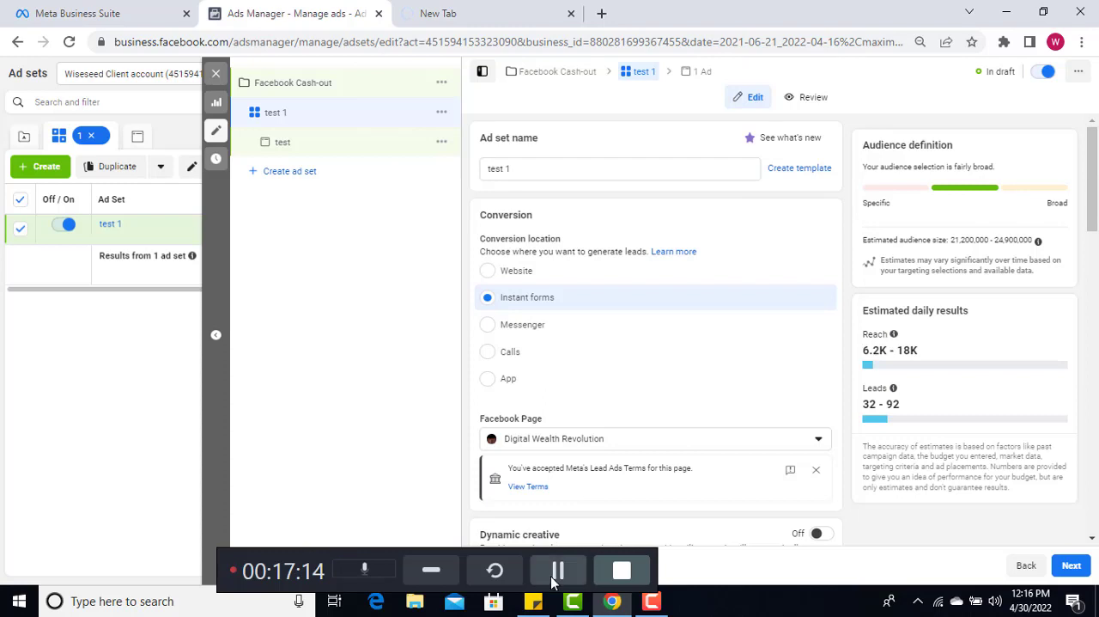
Change the ad set's Facebook Page to Wiseseed Consults, waiting for the page to respond
scroll(690, 430, down, 2)
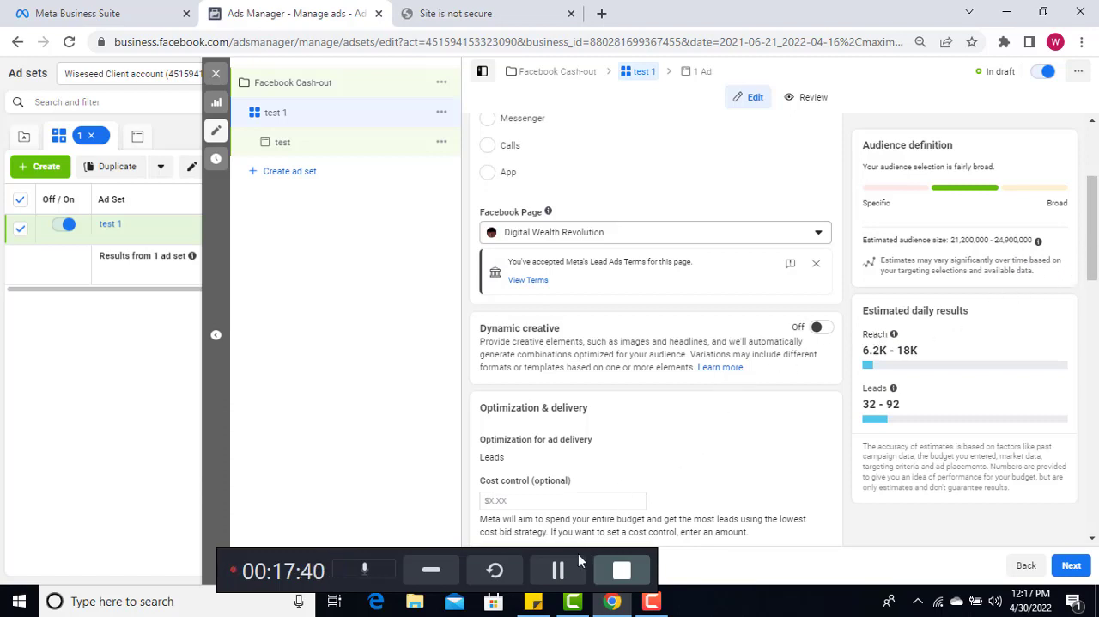
click(556, 562)
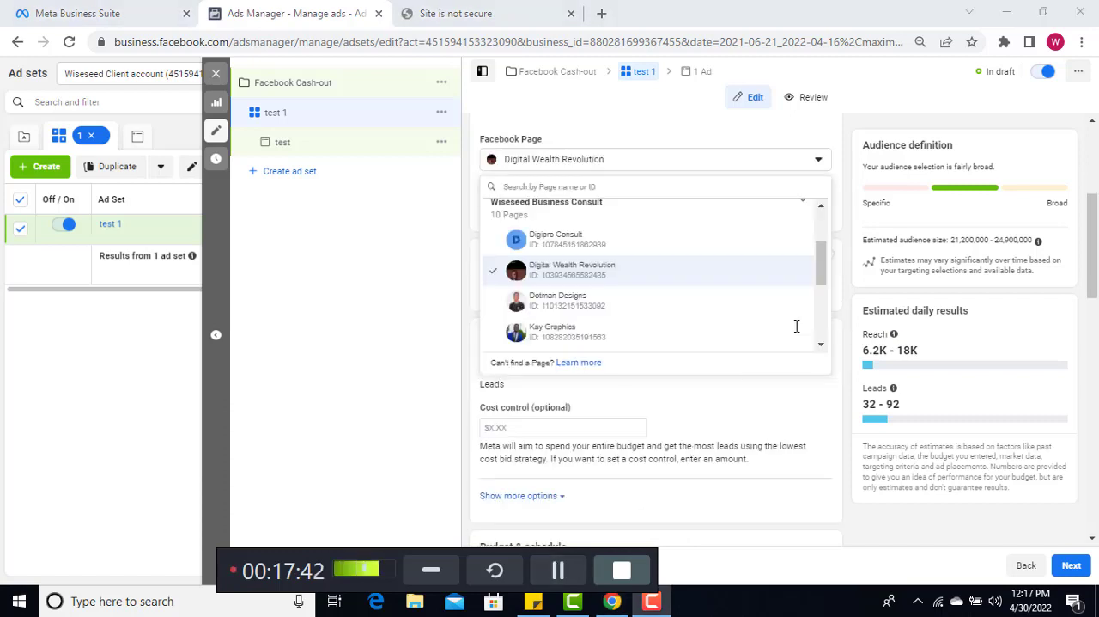
click(820, 264)
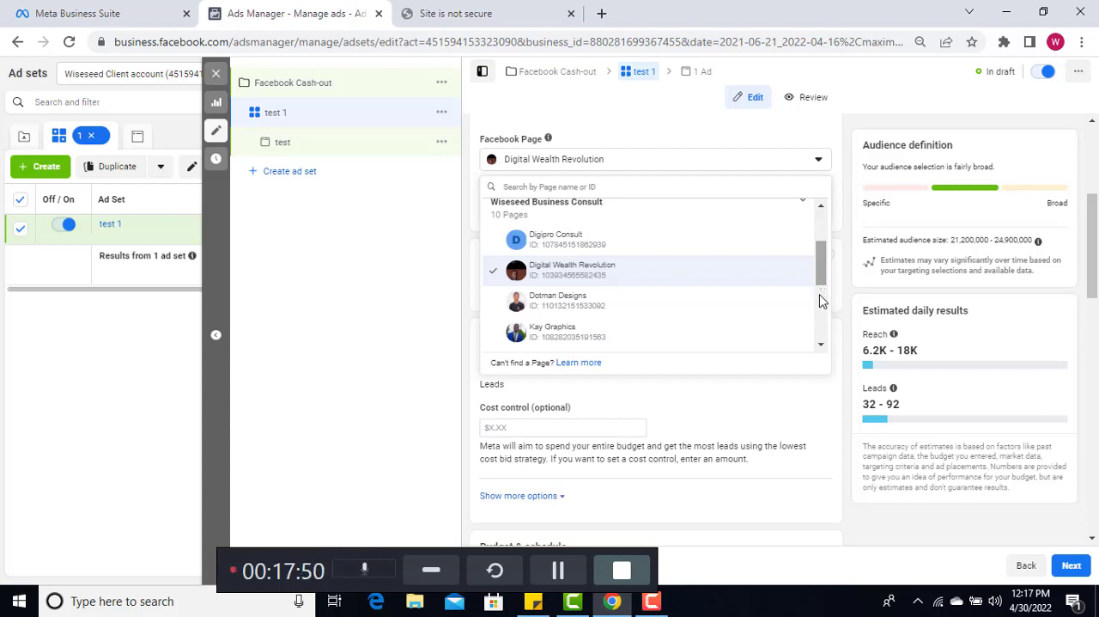
scroll(820, 299, down, 2)
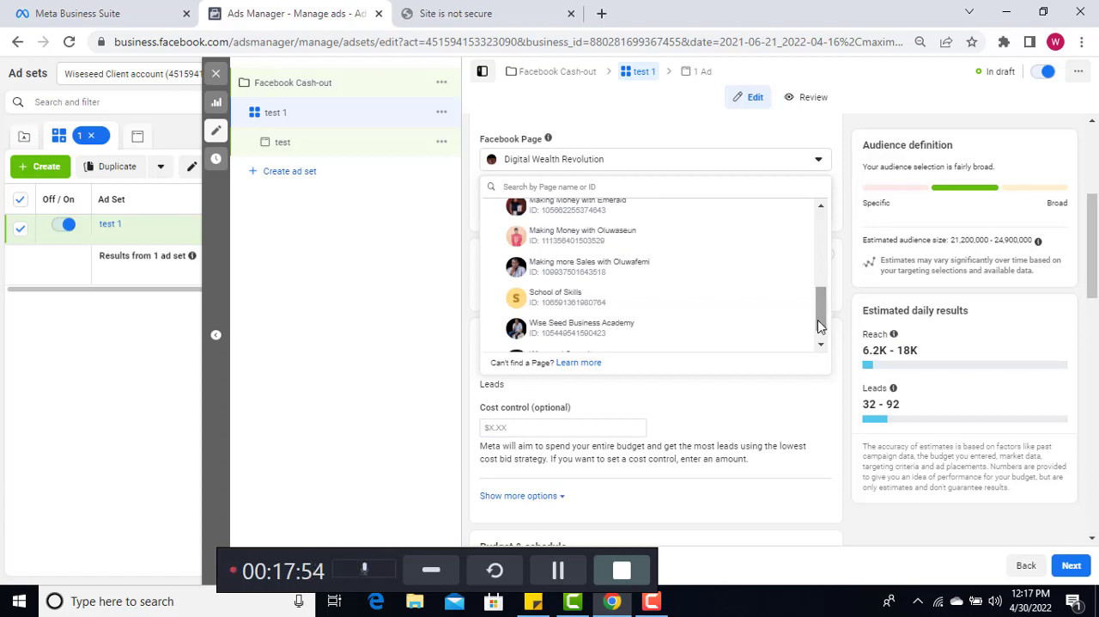
scroll(820, 334, down, 2)
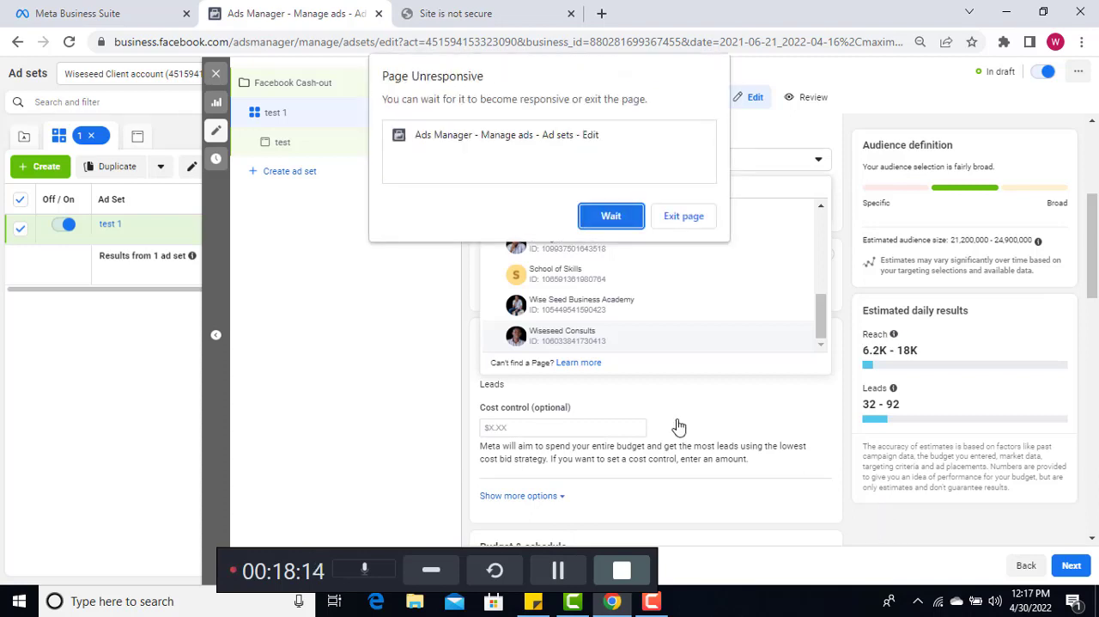
click(612, 217)
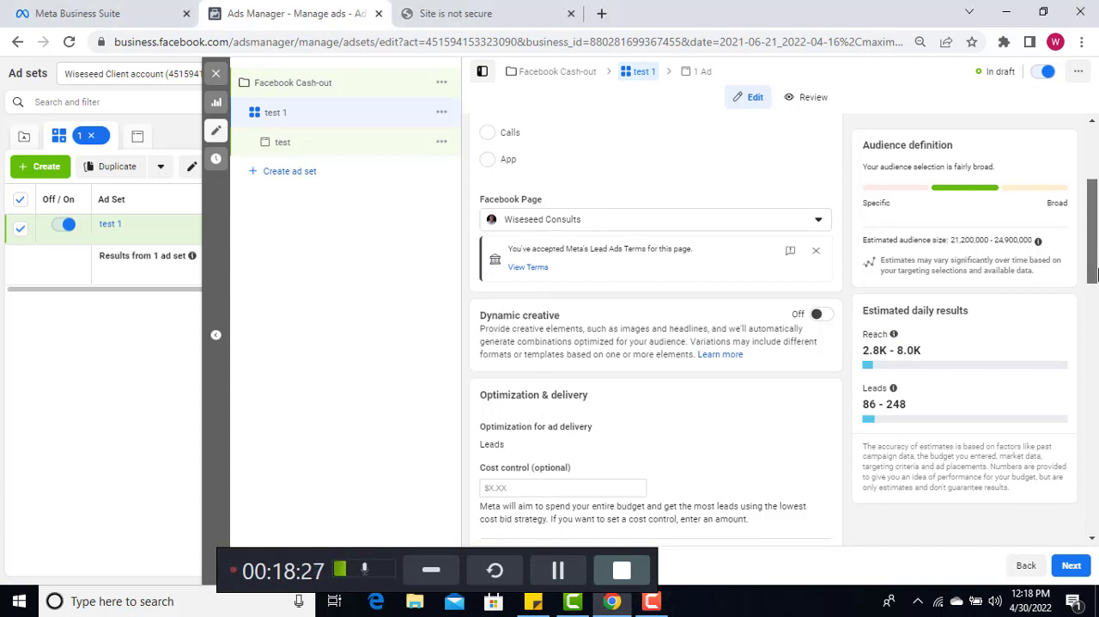
Look over the ad set's delivery and budget sections and set the conversion location to Website
scroll(1096, 235, down, 2)
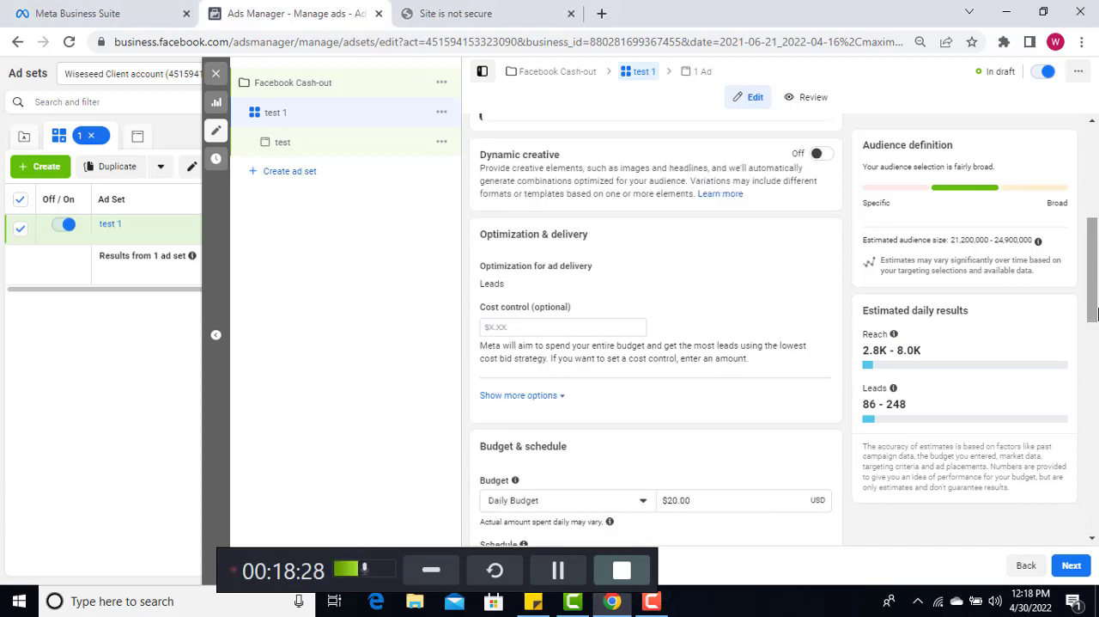
scroll(1096, 315, down, 2)
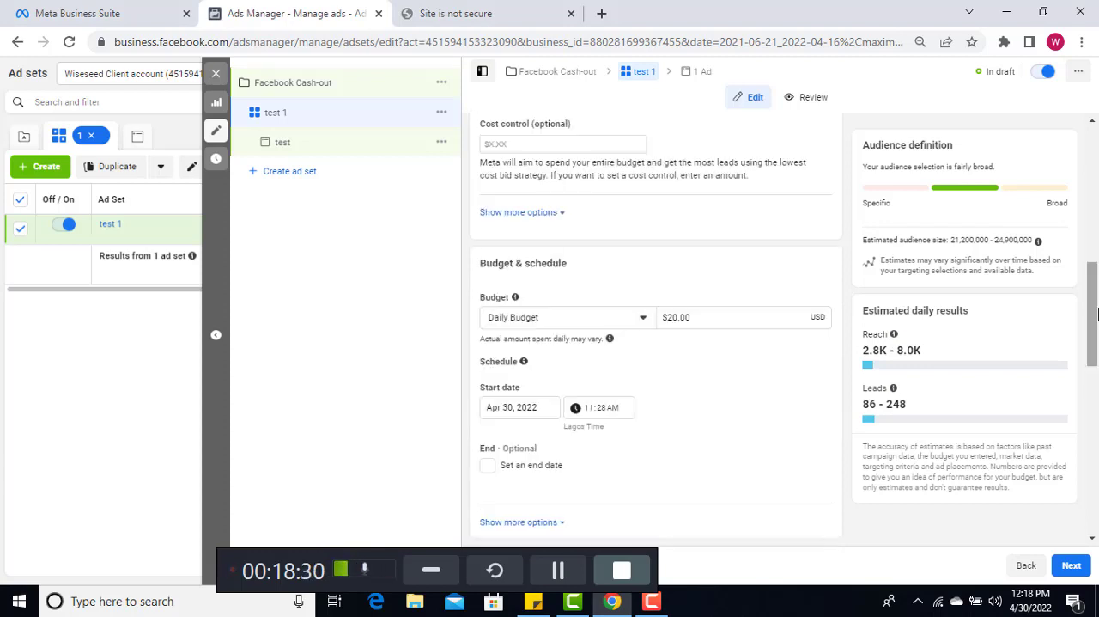
scroll(1094, 206, up, 4)
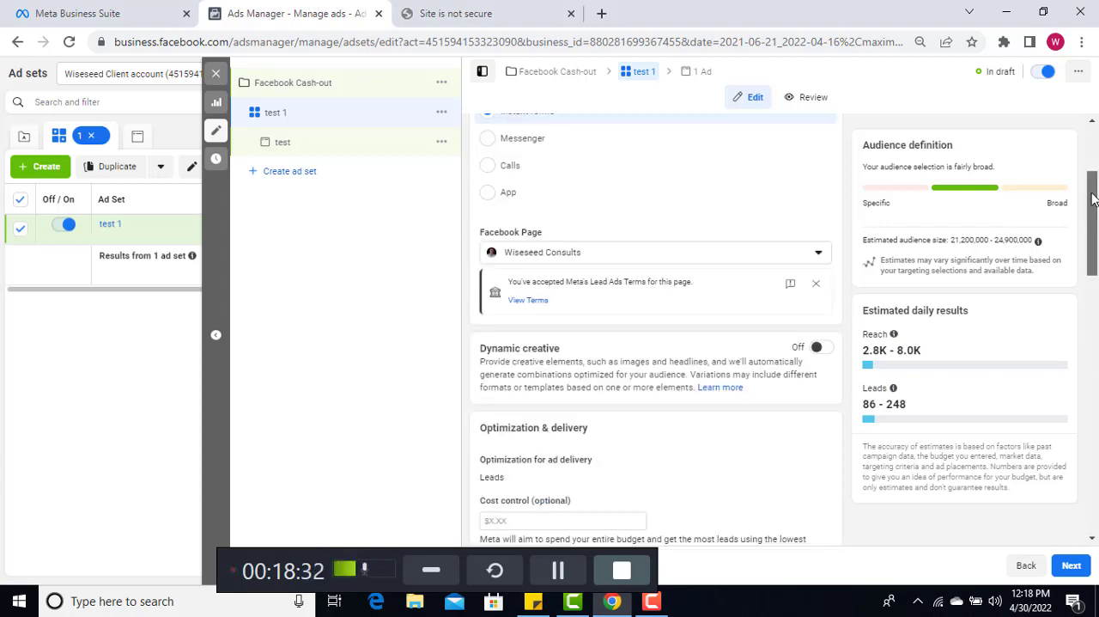
scroll(654, 221, up, 2)
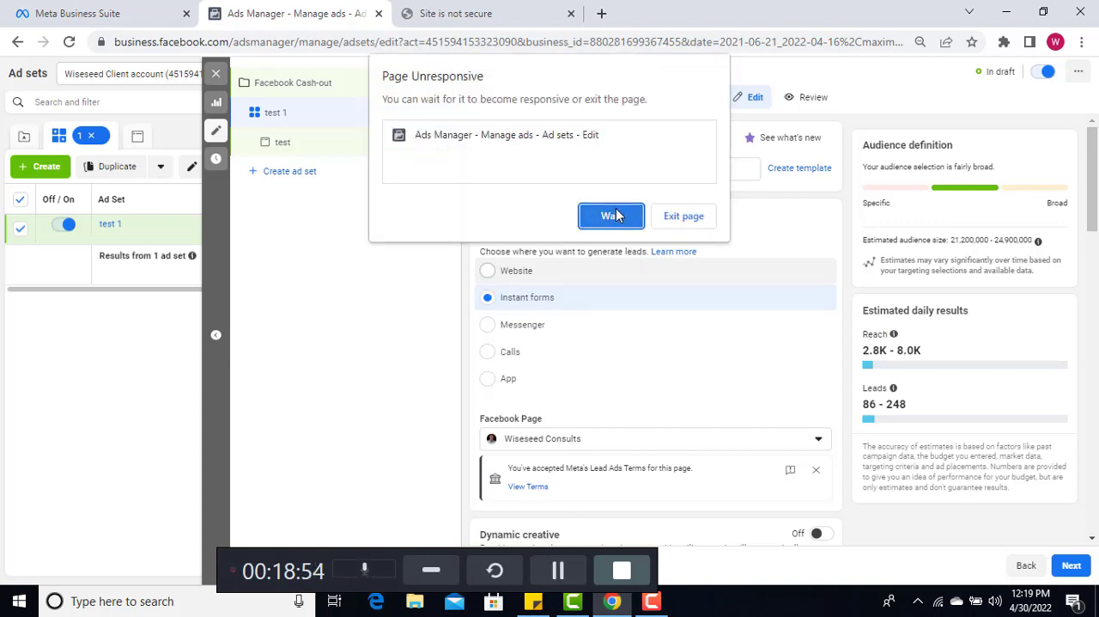
click(612, 216)
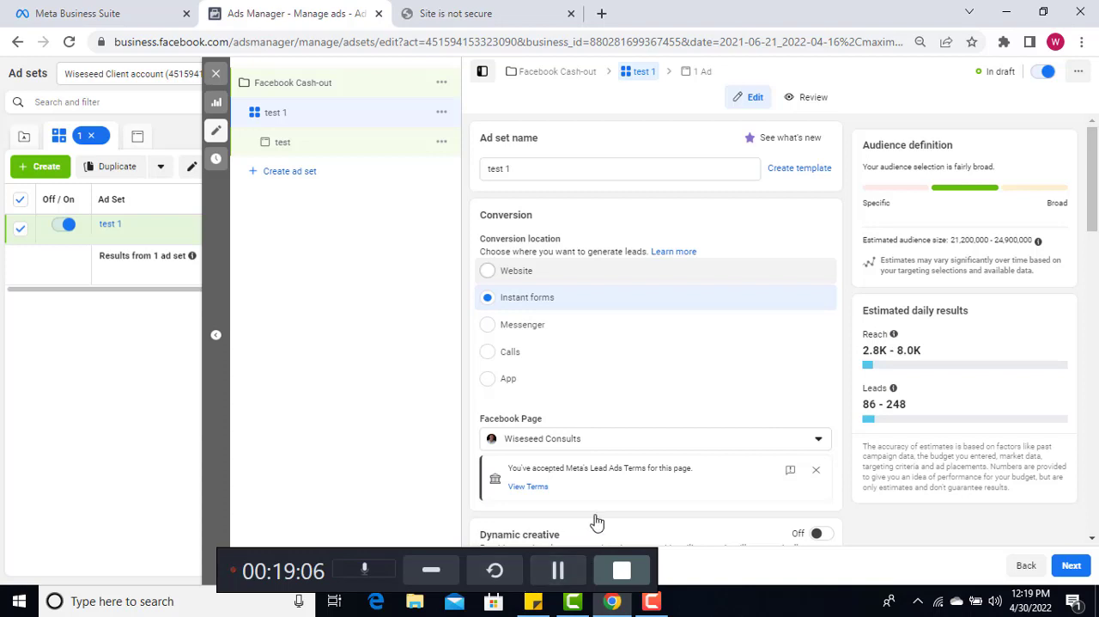
click(560, 571)
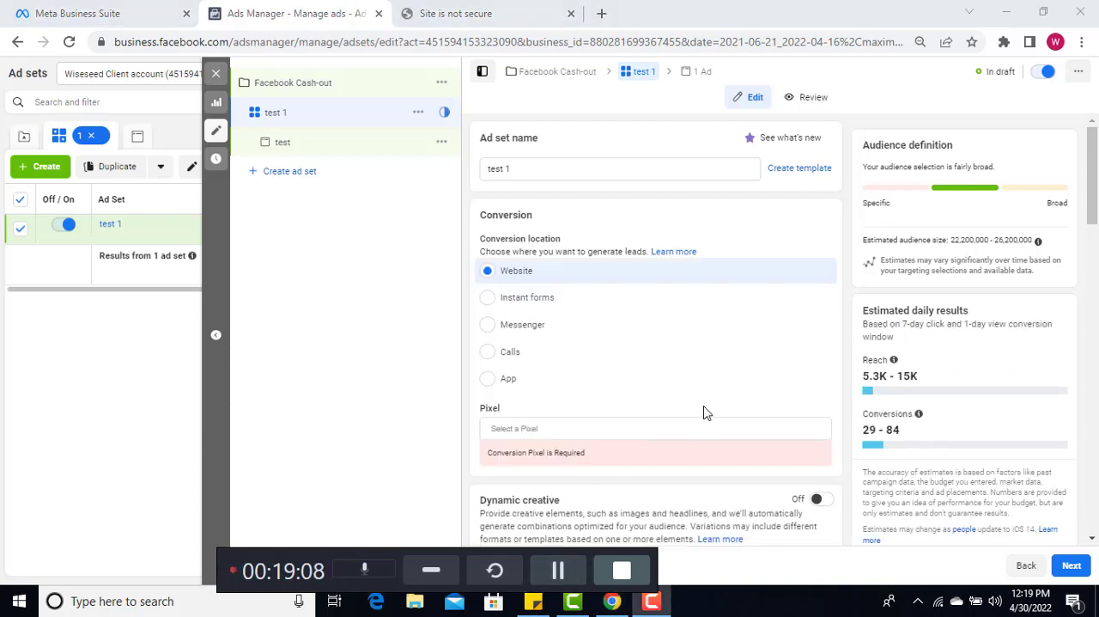
Open the list of available pixels for the website conversion location and look it over
click(1095, 182)
scroll(1095, 204, down, 2)
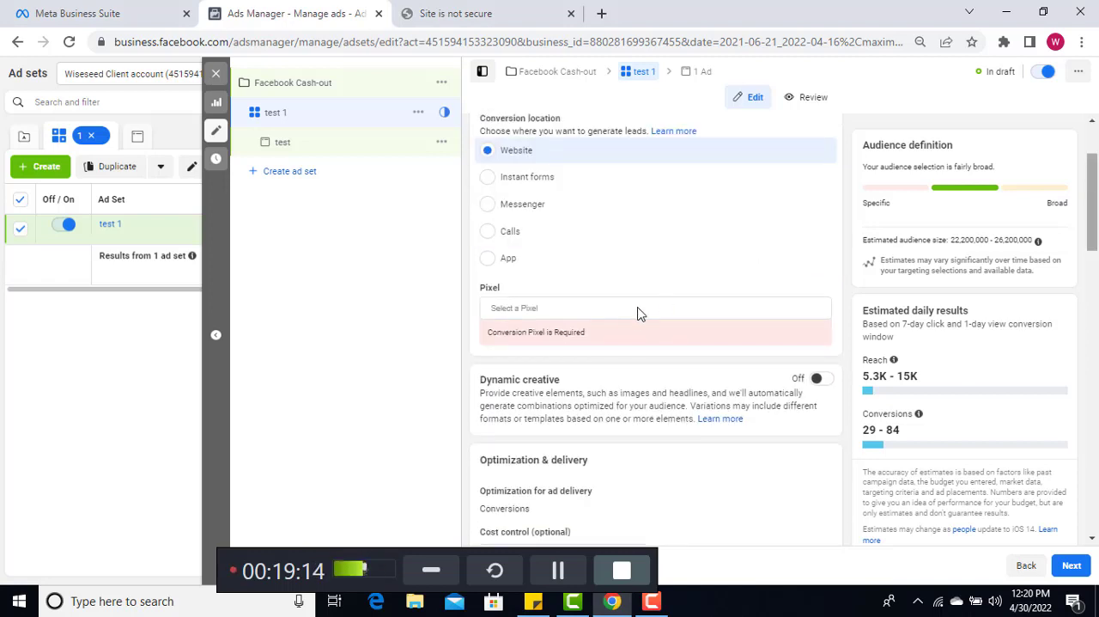
click(567, 314)
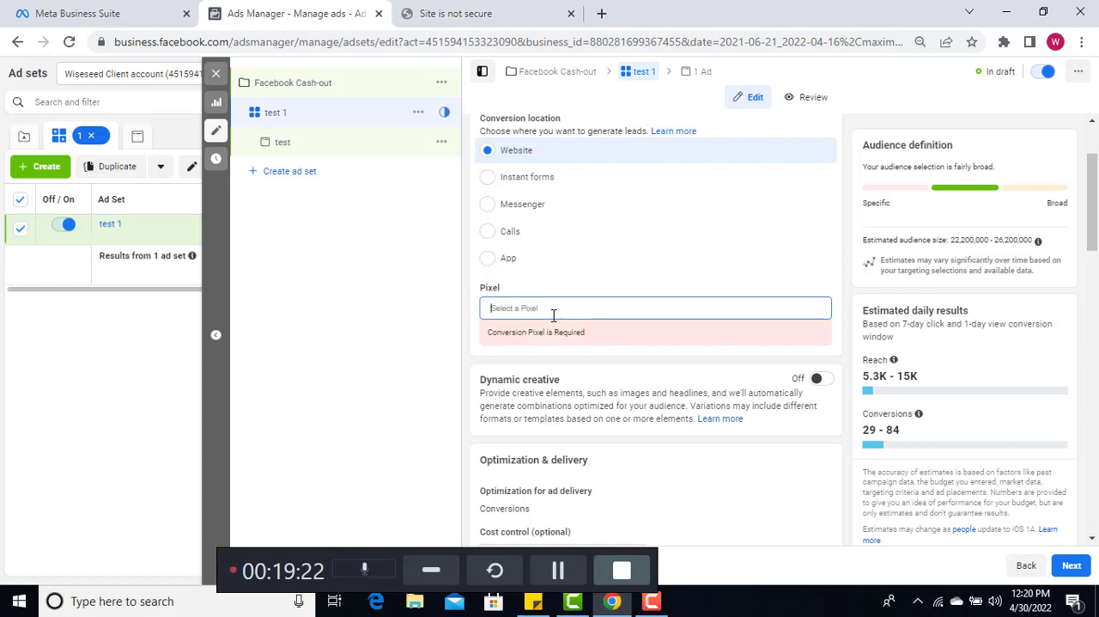
click(600, 317)
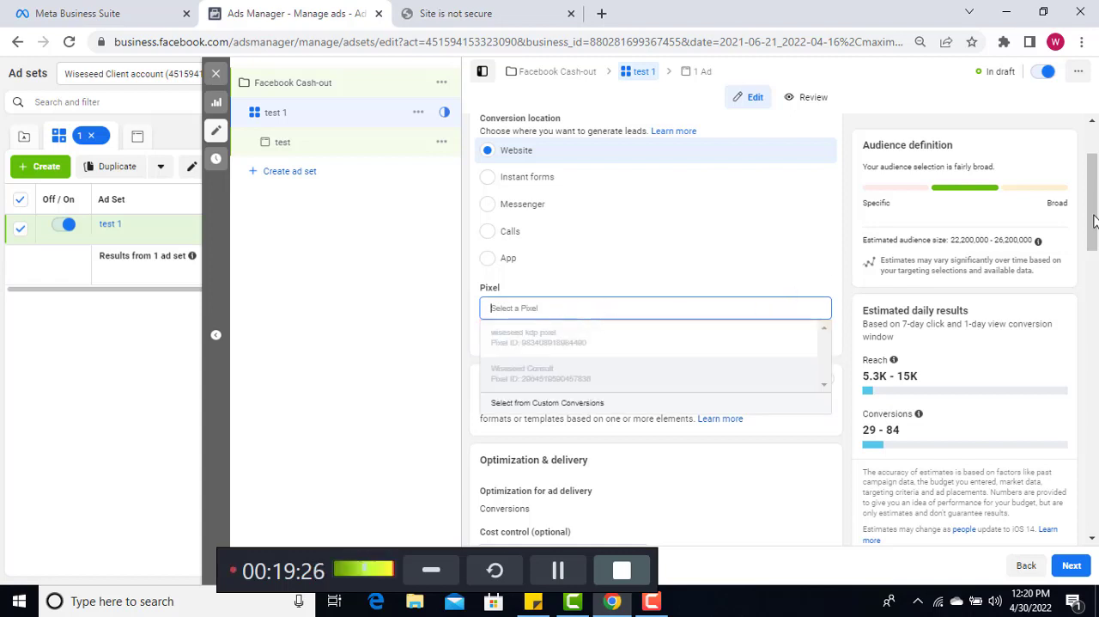
scroll(1095, 238, down, 2)
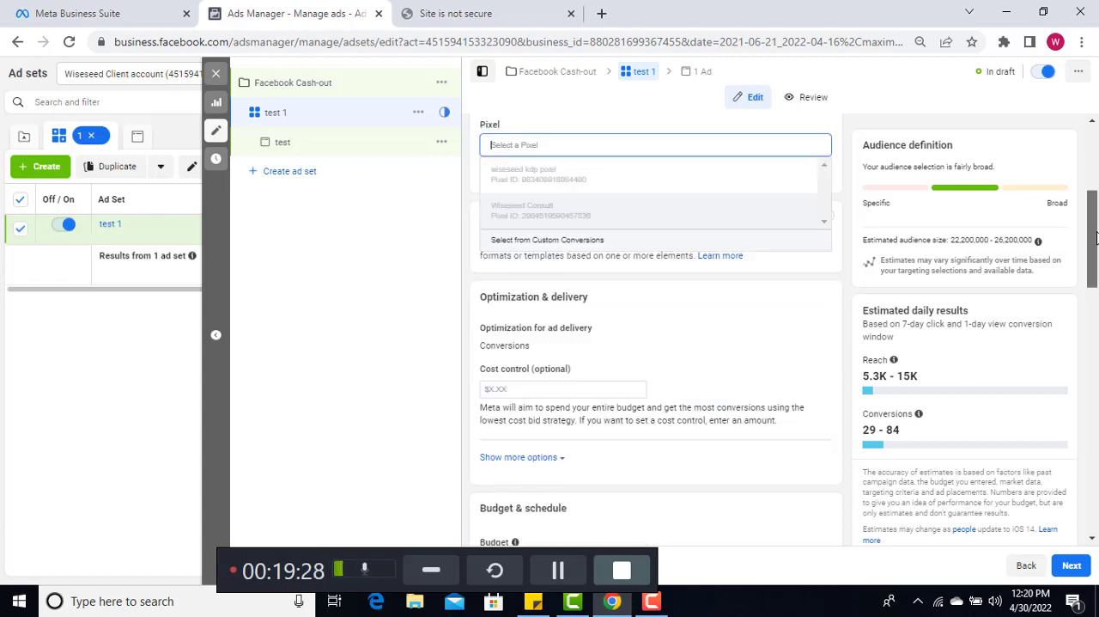
Select the wiseseed kdp pixel for the ad set's website conversions, waiting for the unresponsive page
drag(1096, 238, 1096, 243)
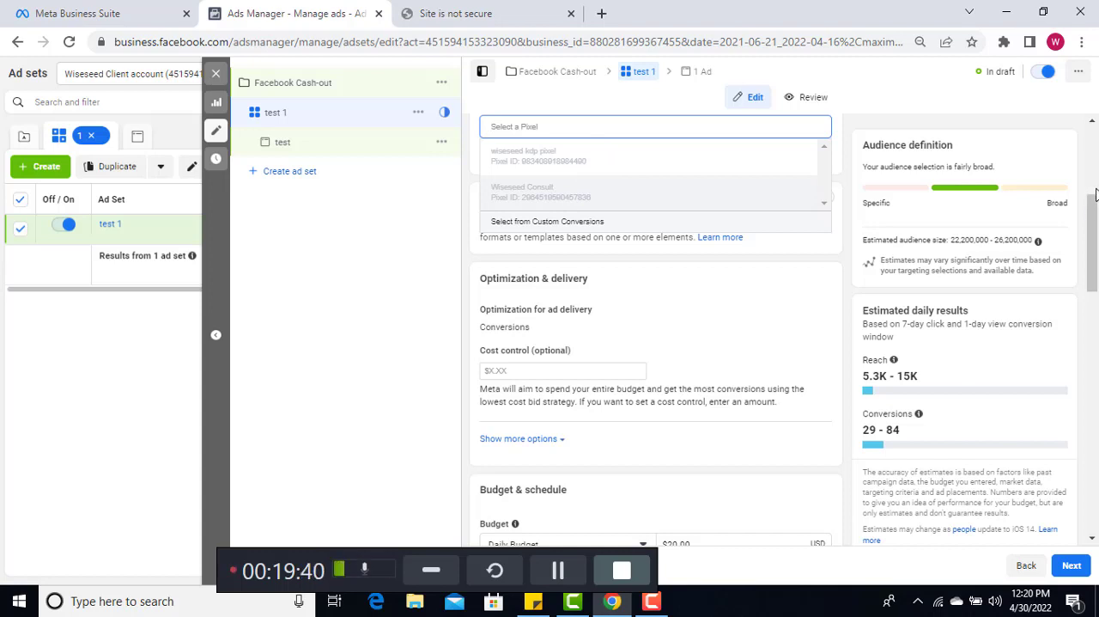
scroll(666, 176, up, 1)
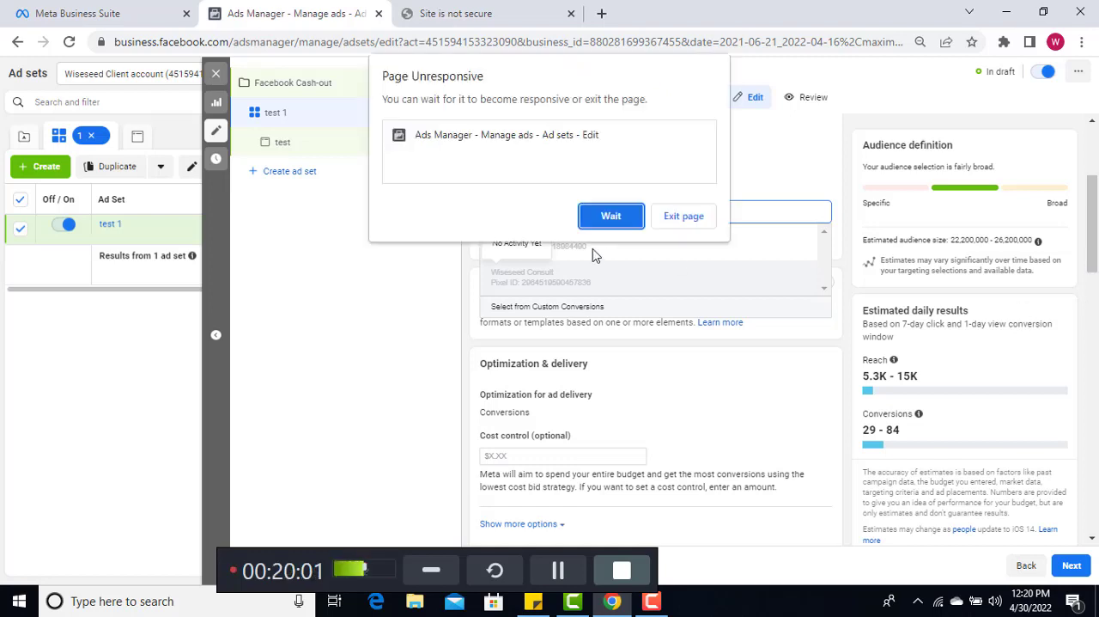
click(613, 216)
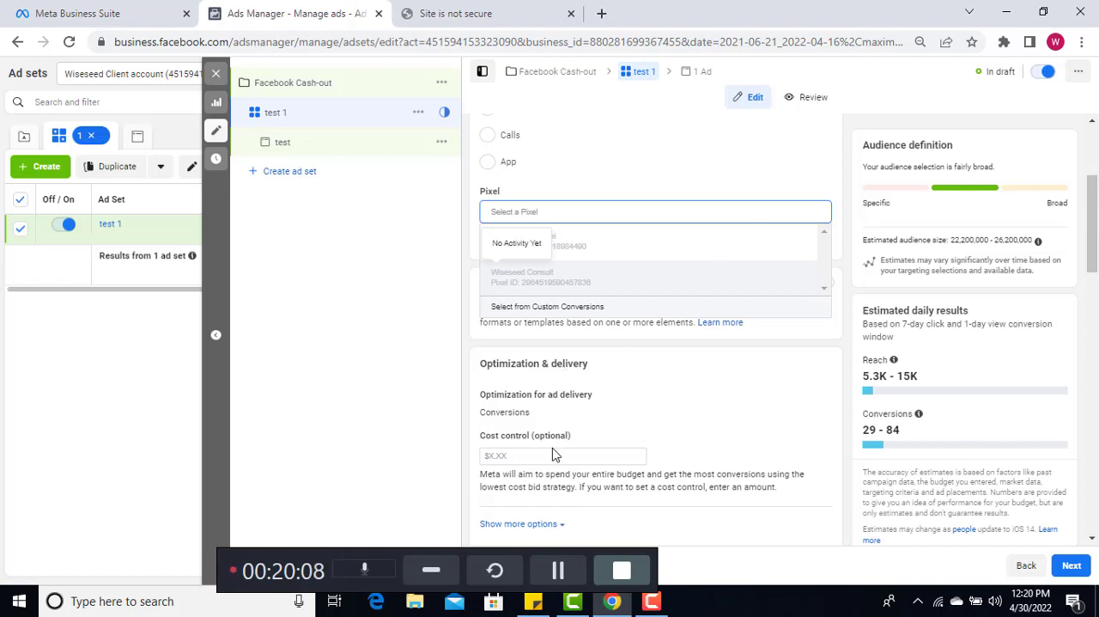
click(556, 571)
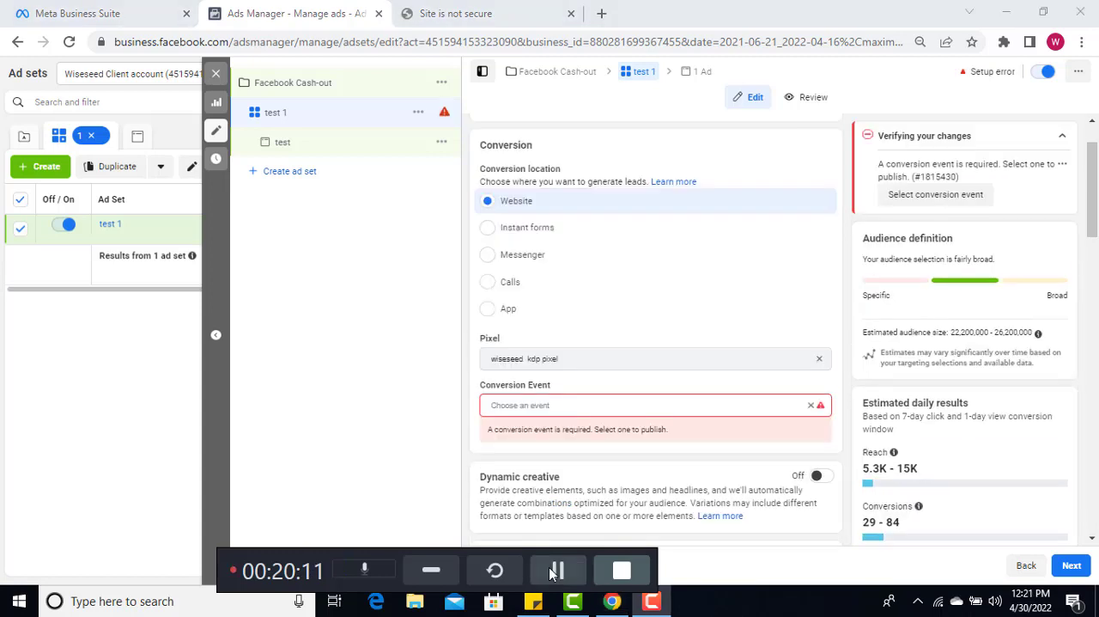
Set the conversion event to Complete registration, browsing the event list and waiting for the page to respond
click(655, 405)
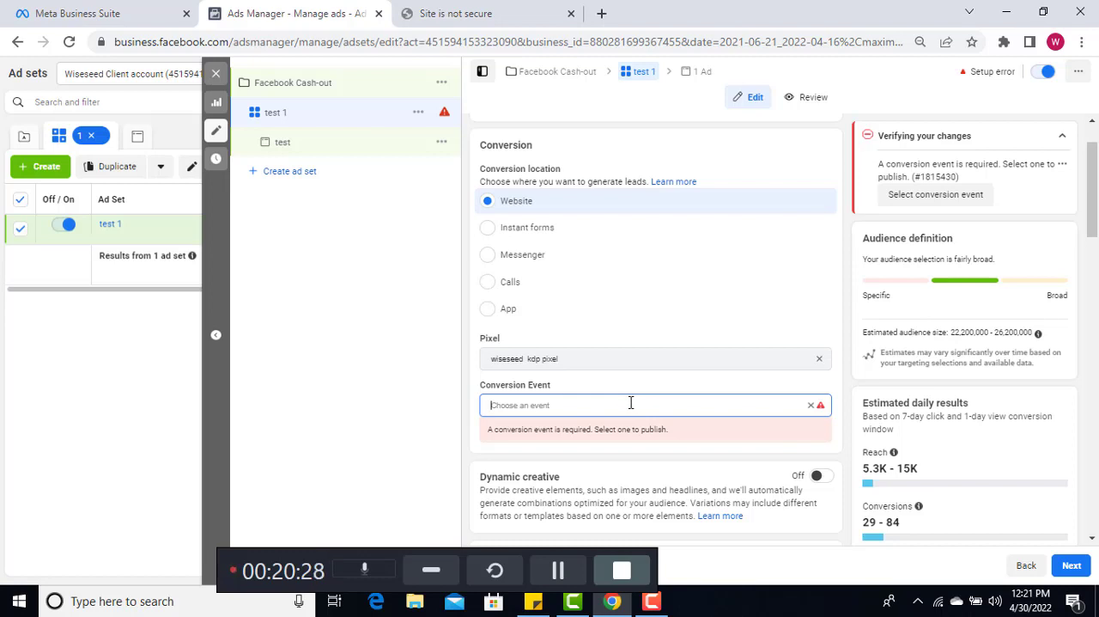
click(630, 403)
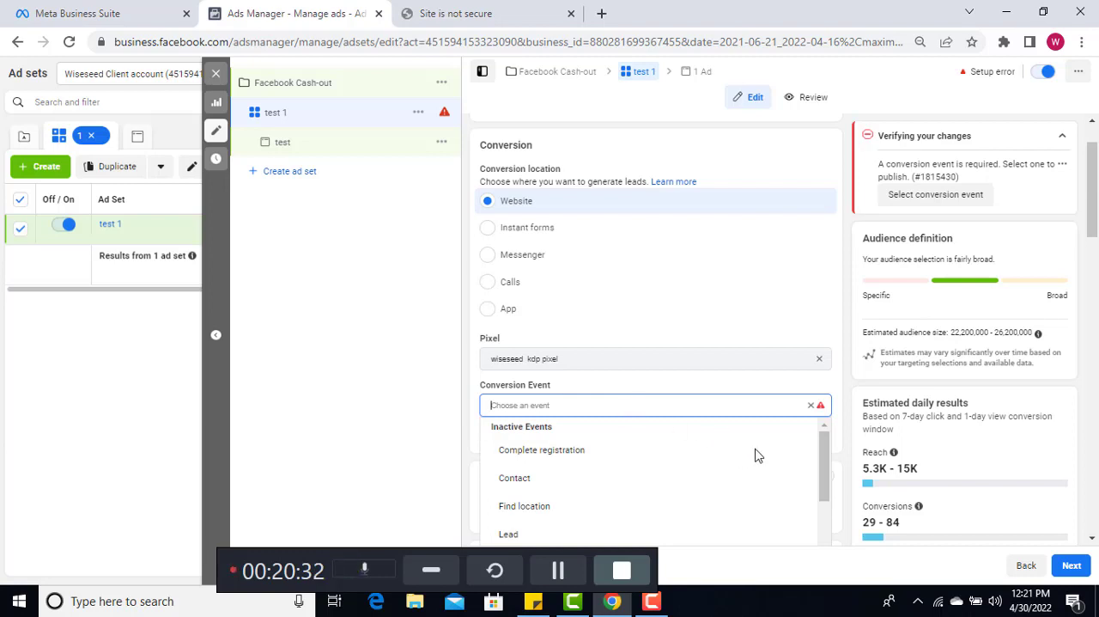
mouse_move(823, 450)
mouse_down()
mouse_move(827, 540)
mouse_move(827, 446)
mouse_up()
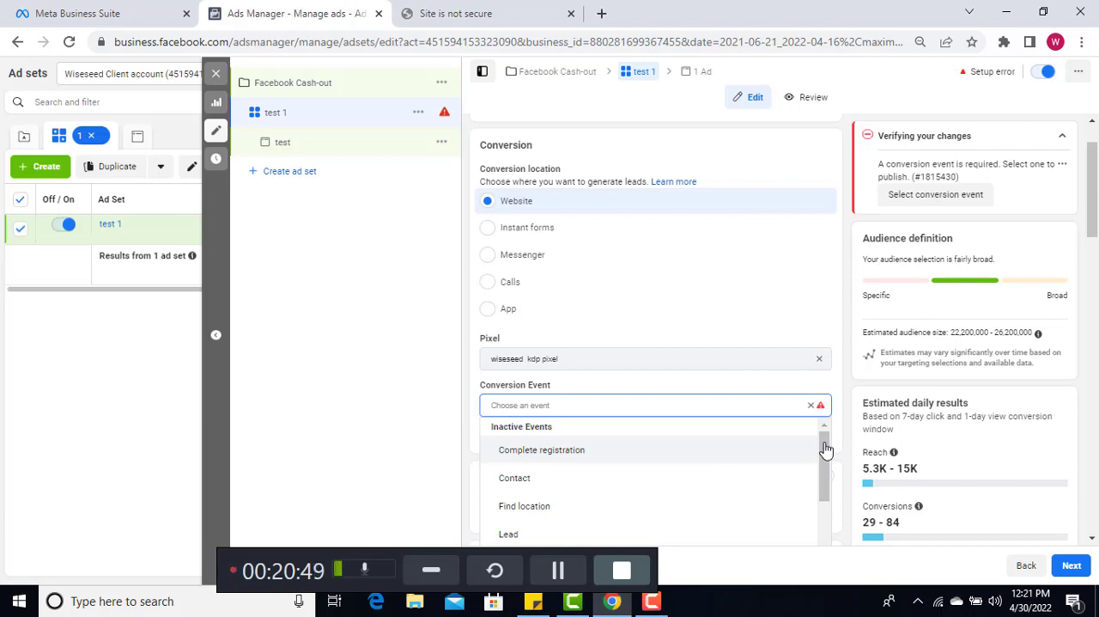
drag(824, 462, 830, 532)
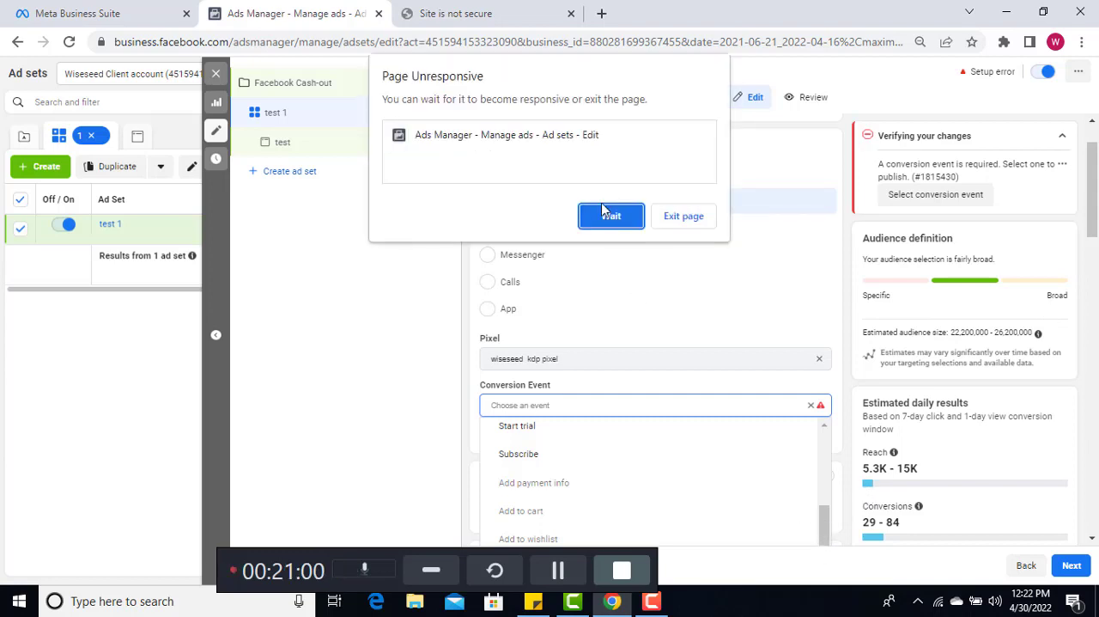
click(603, 212)
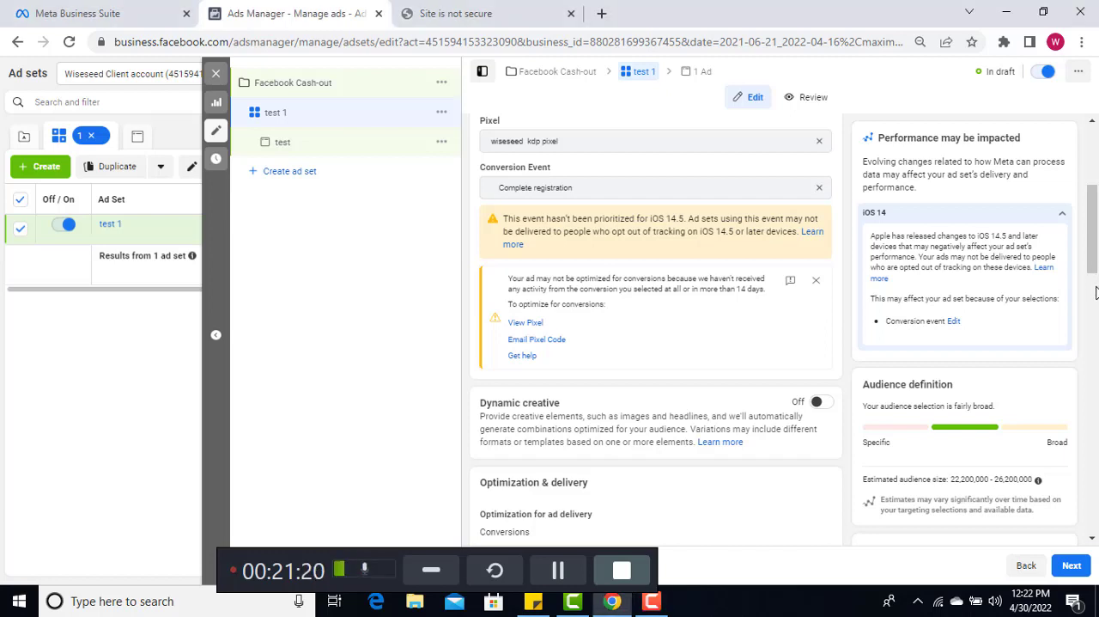
Continue to the unsecured fbacob-signup page on iteachwisebusiness.website, and return to the ad set in Ads Manager
scroll(1096, 301, down, 2)
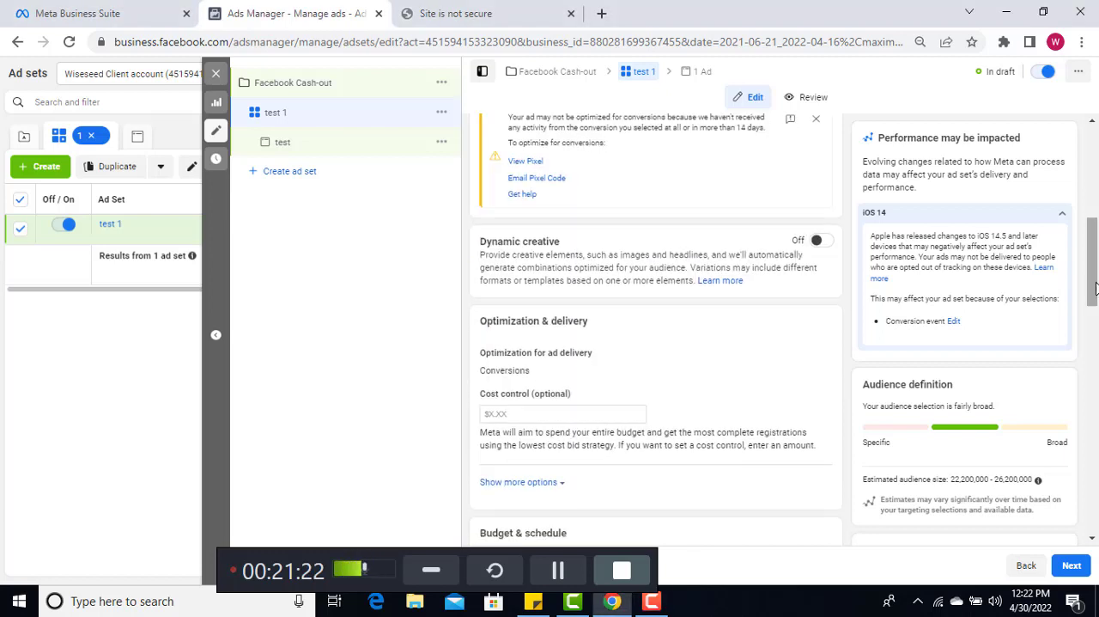
scroll(1095, 361, down, 4)
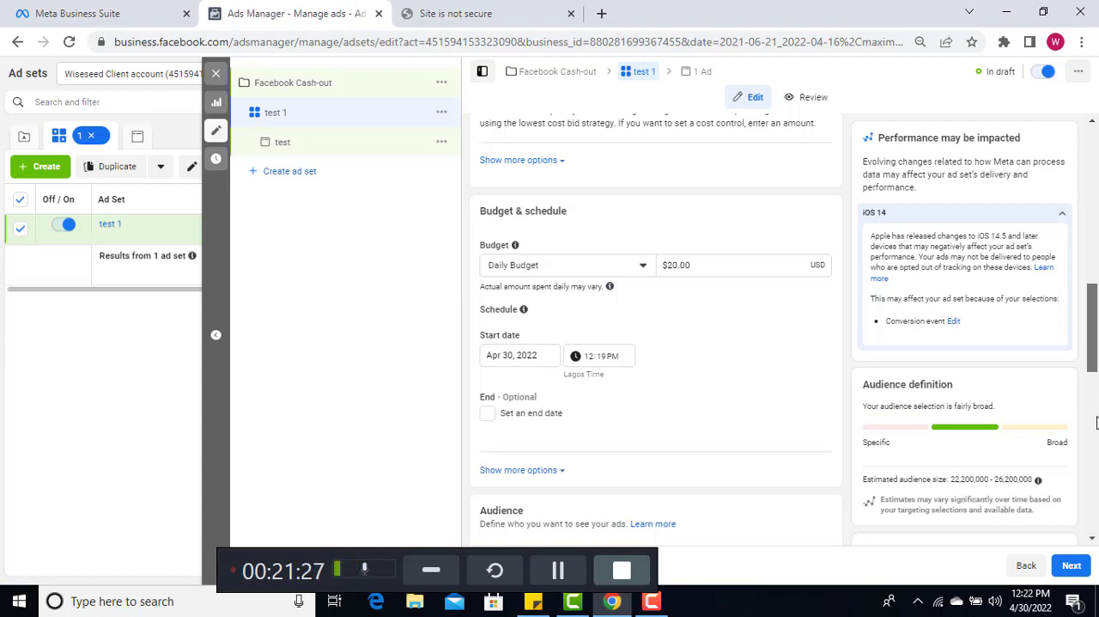
scroll(1097, 399, down, 4)
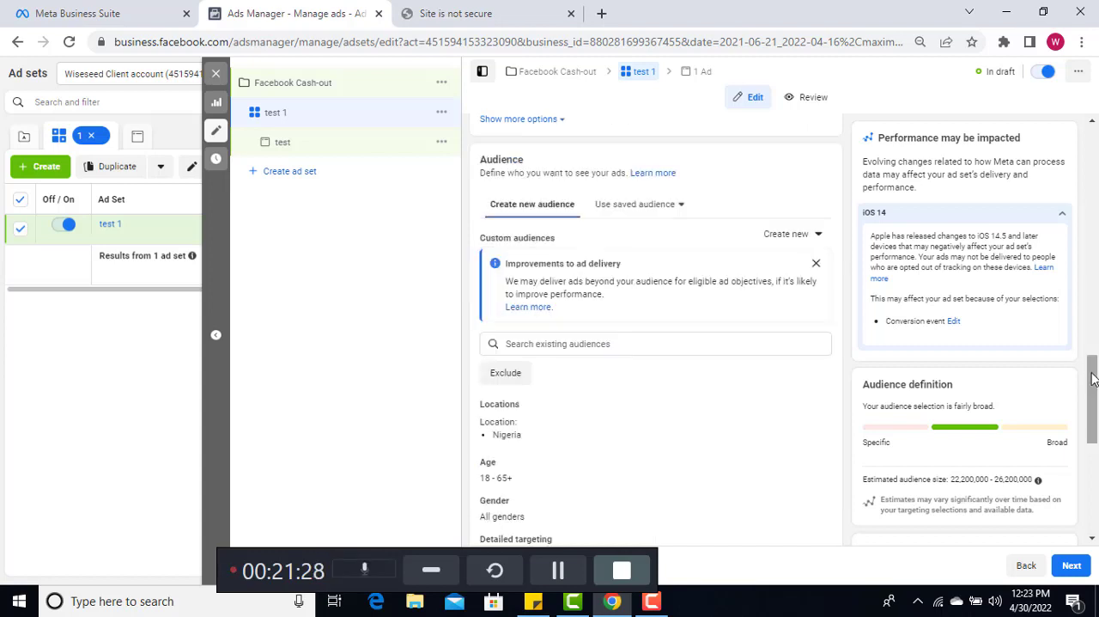
click(445, 27)
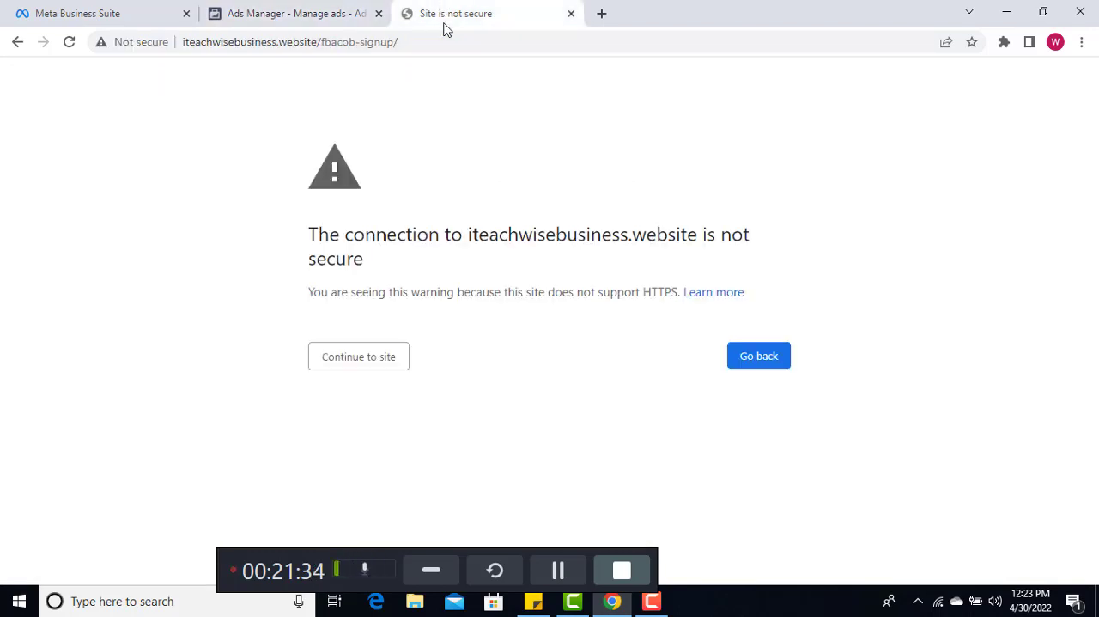
click(341, 359)
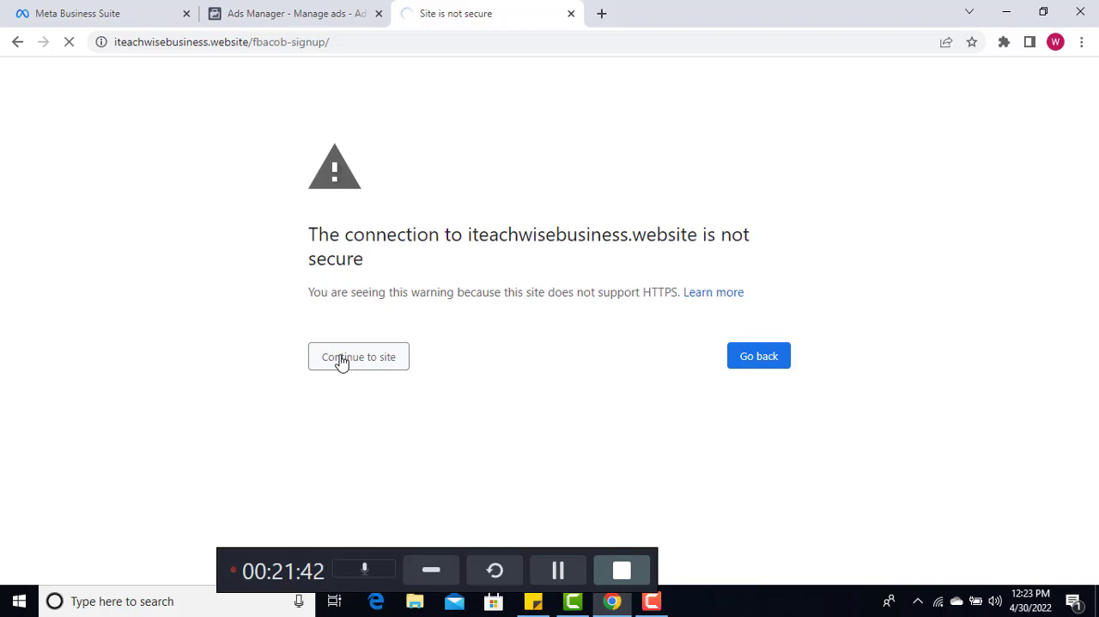
click(299, 14)
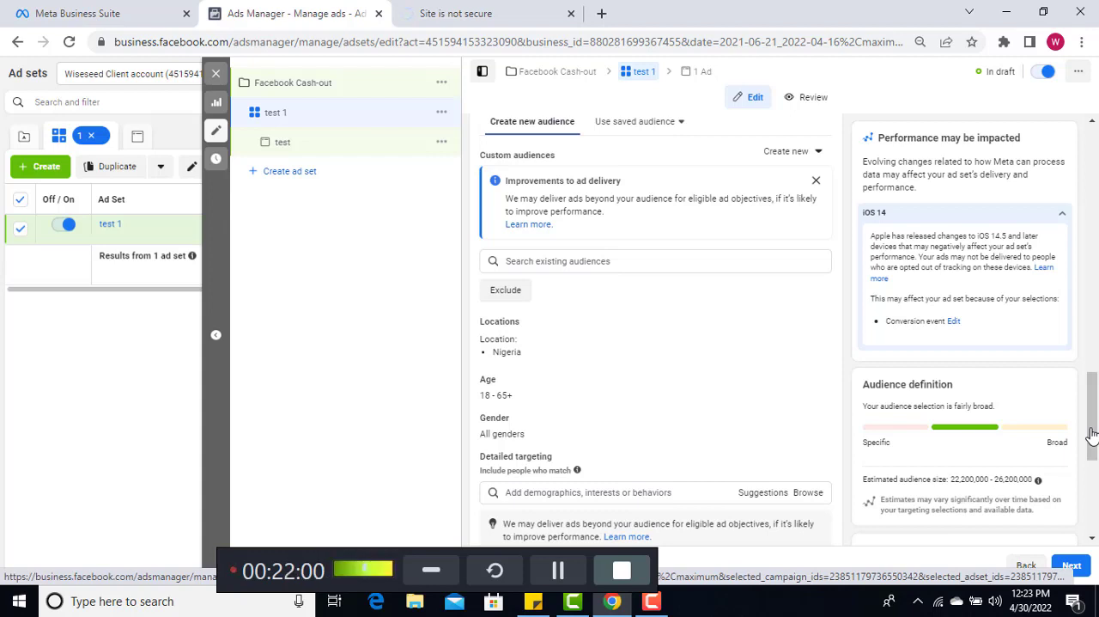
Review the ad set's audience settings and search the detailed targeting options for "Christian Ronaldo"
scroll(1092, 435, down, 1)
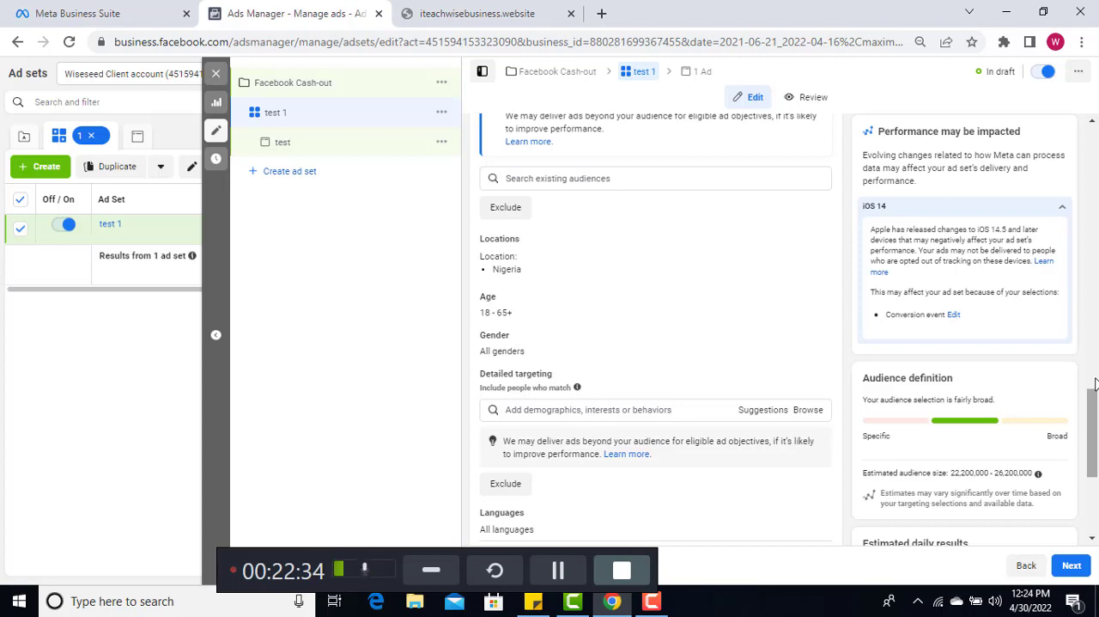
scroll(1096, 384, up, 2)
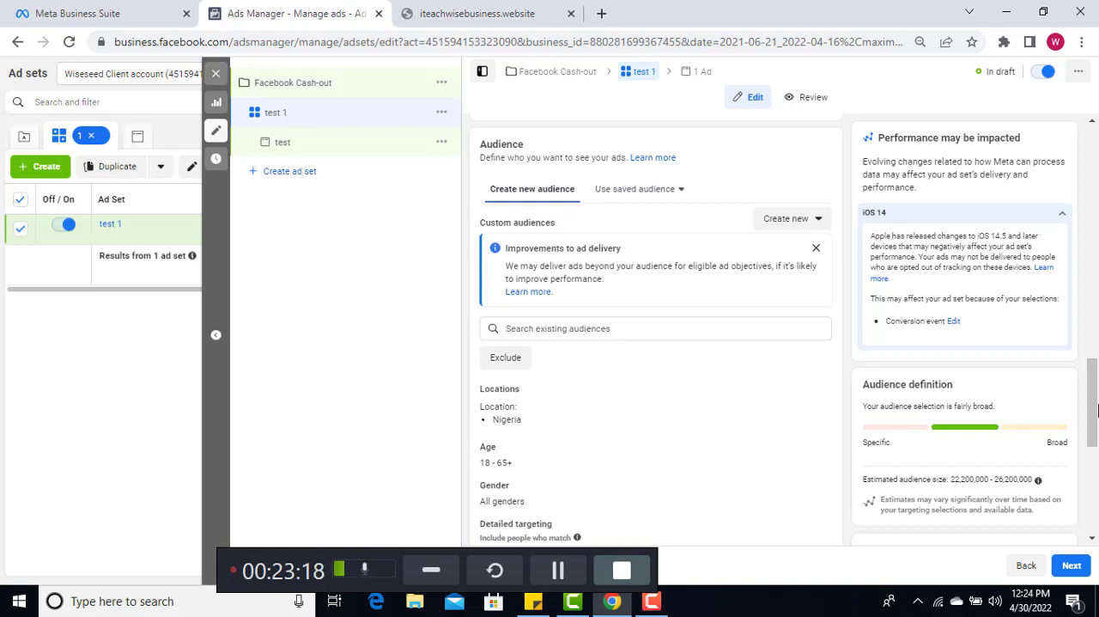
scroll(1097, 412, down, 4)
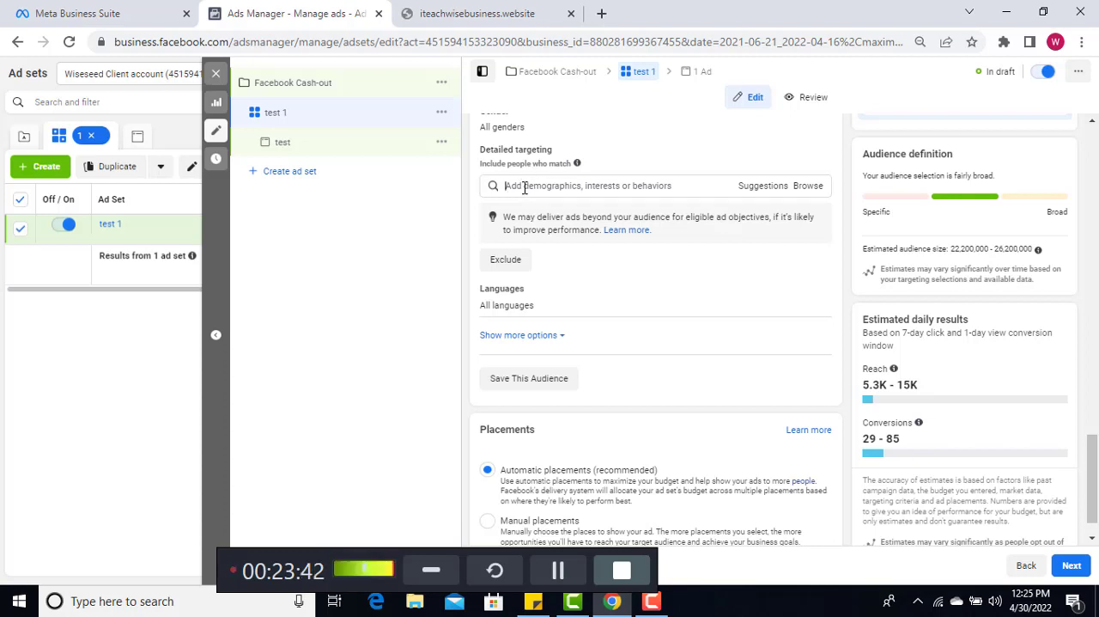
click(524, 187)
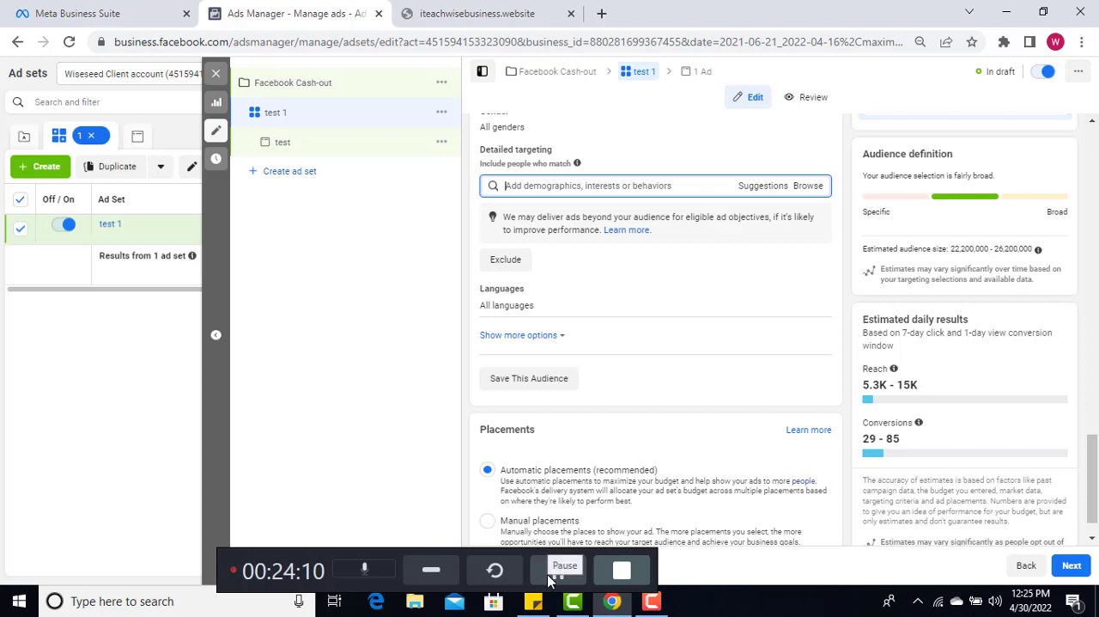
text(Christian Ronaldo)
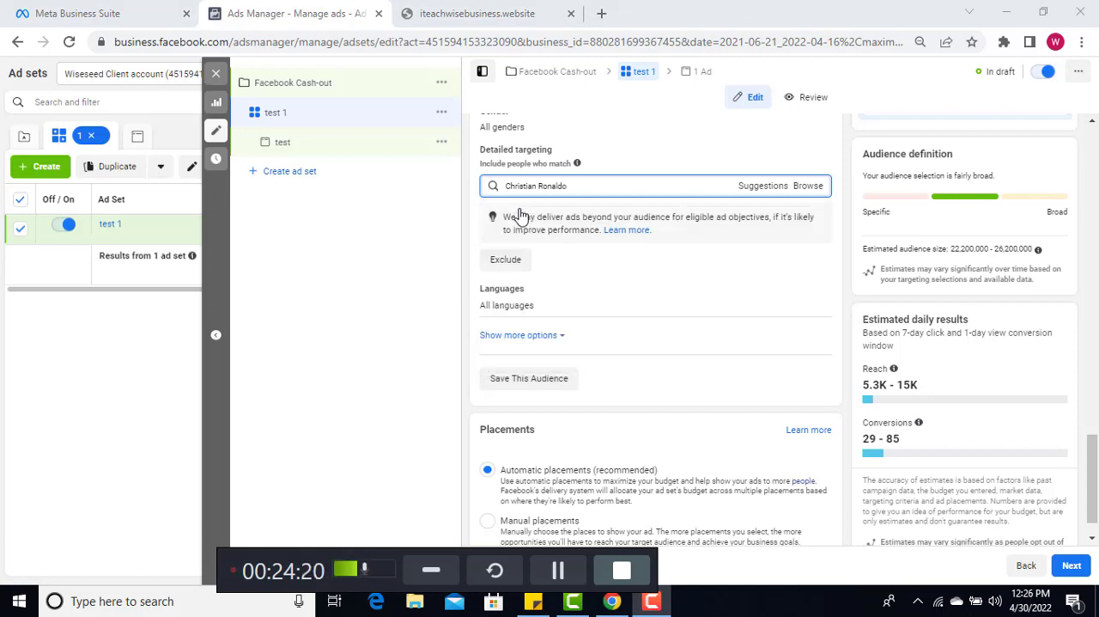
triple_click(572, 188)
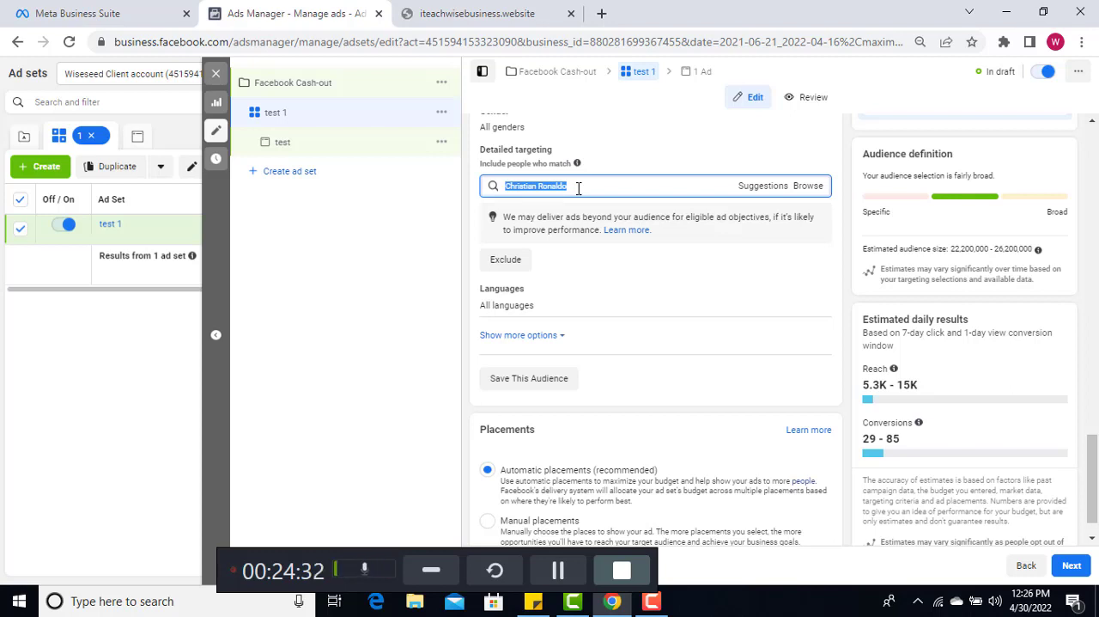
click(578, 188)
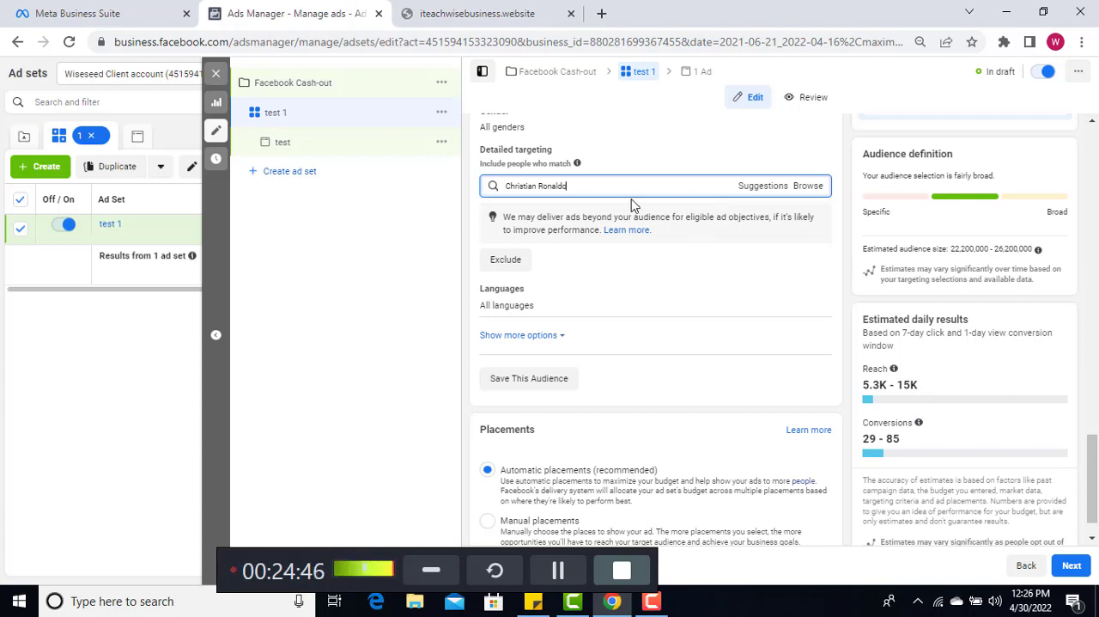
click(559, 570)
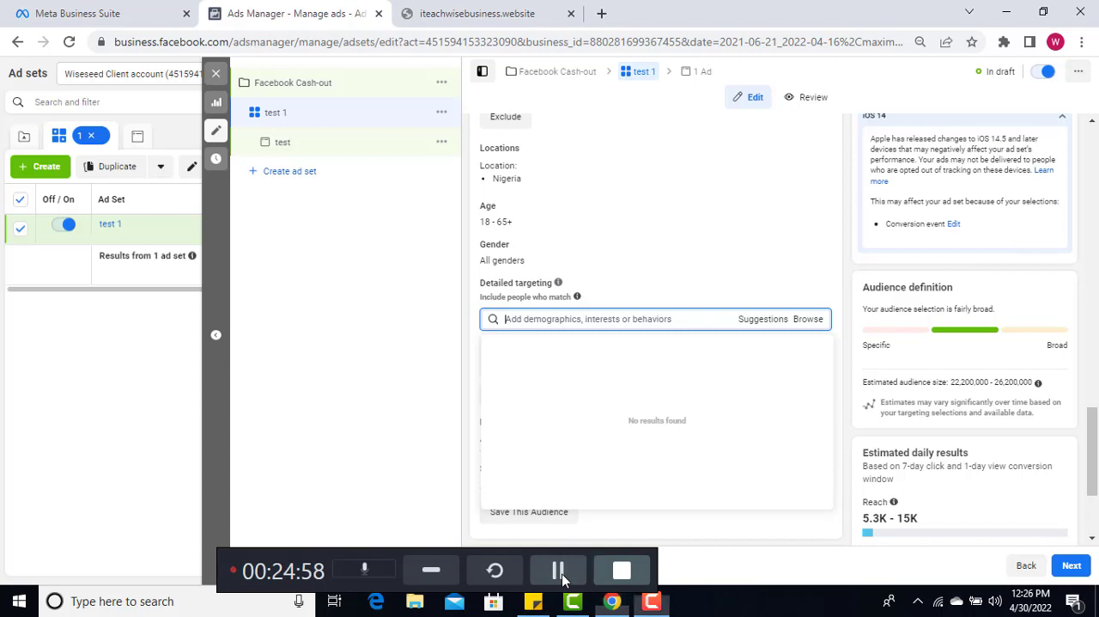
Search detailed targeting for "christiano Ronaldo" and view the audience details of the Cristiano Ronaldo interest
text(christiano Ronaldo)
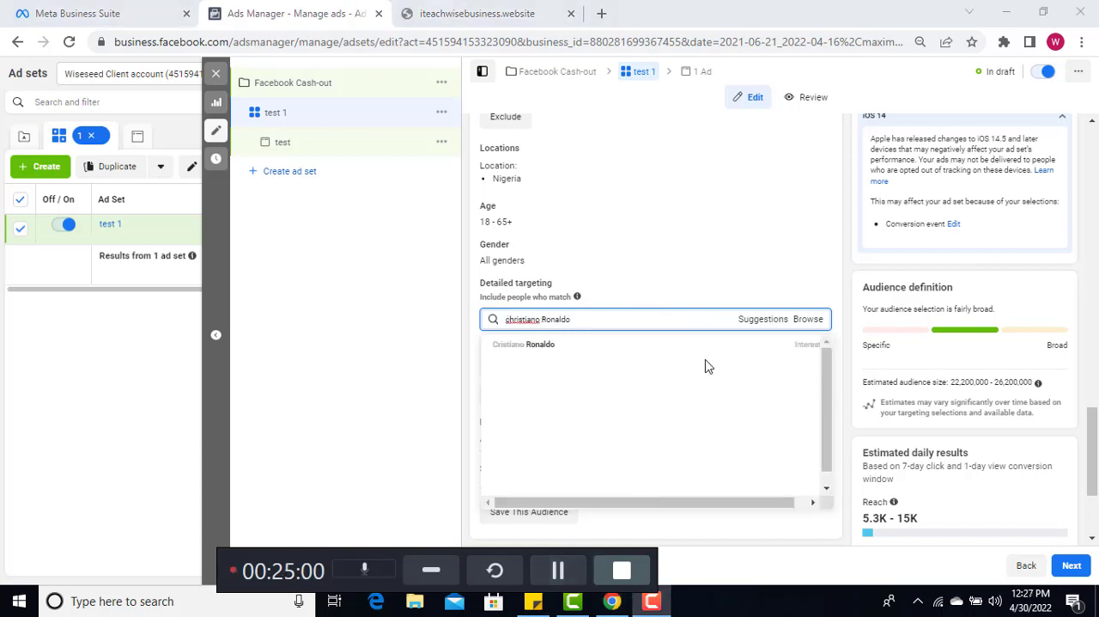
click(536, 343)
click(572, 323)
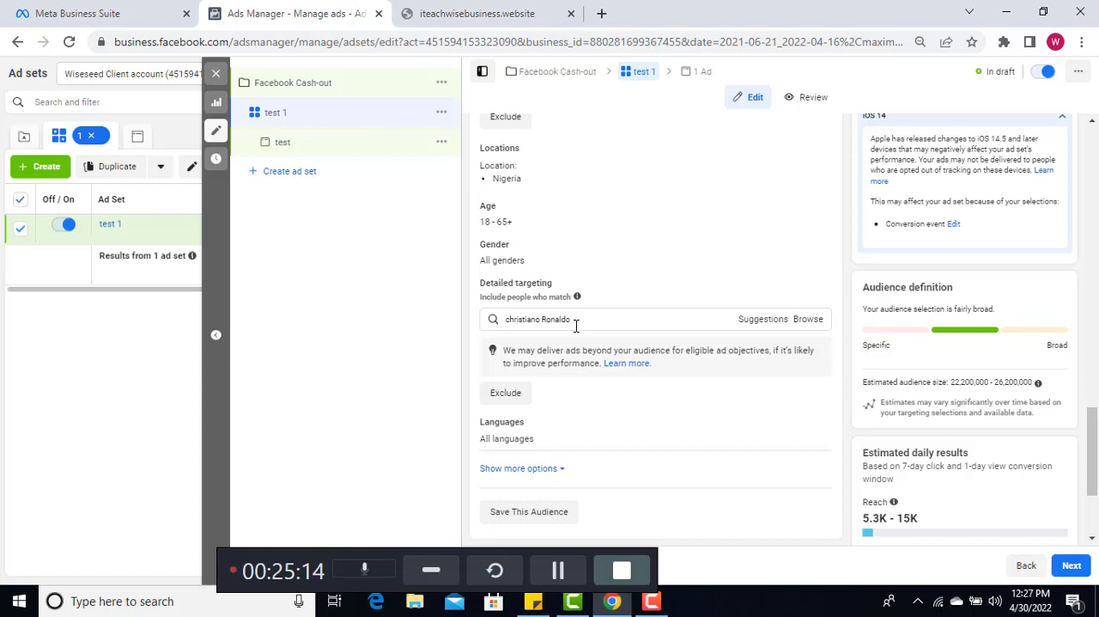
double_click(577, 321)
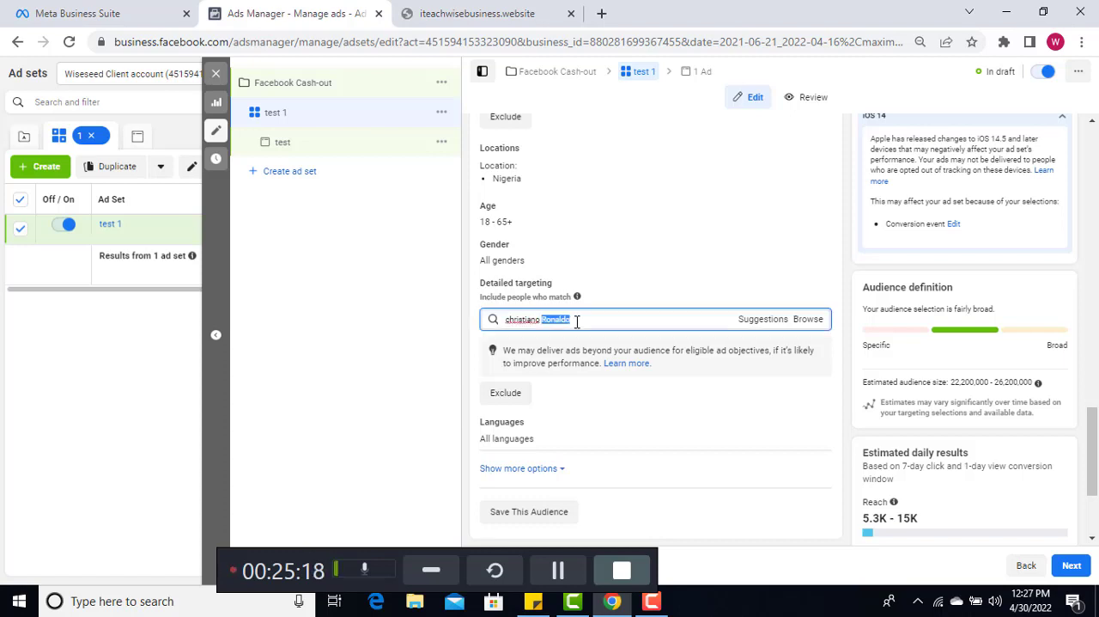
click(576, 321)
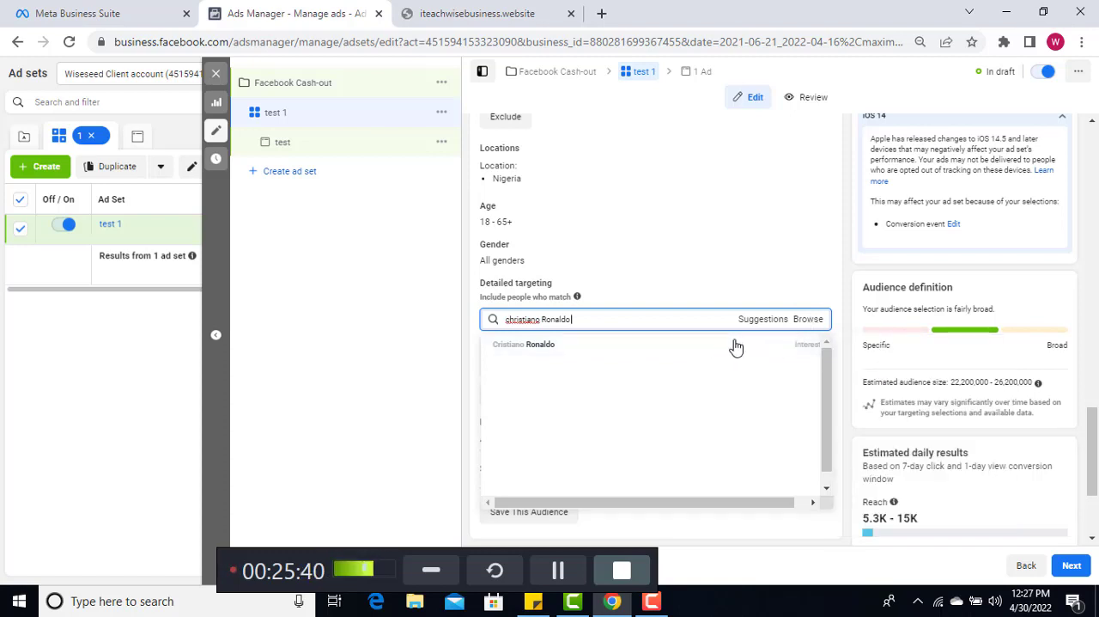
mouse_move(736, 346)
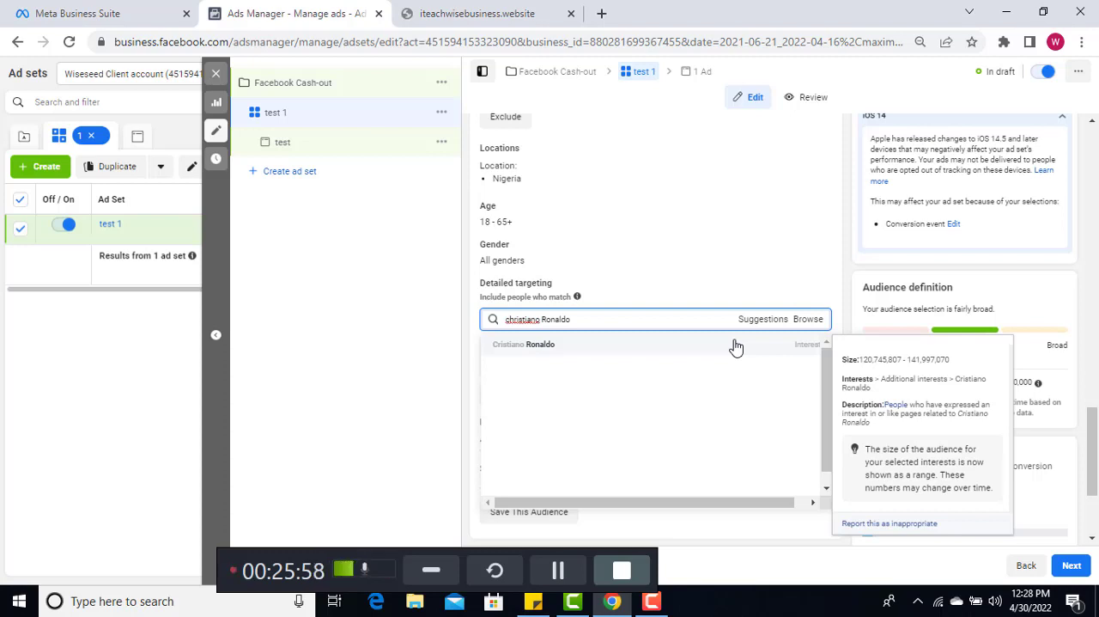
Shorten the detailed targeting search to "christ" and look at the suggested interests
key(BackSpace)
key(BackSpace)
key(BackSpace)
key(BackSpace)
key(BackSpace)
key(BackSpace)
key(BackSpace)
key(BackSpace)
key(BackSpace)
key(BackSpace)
key(BackSpace)
key(BackSpace)
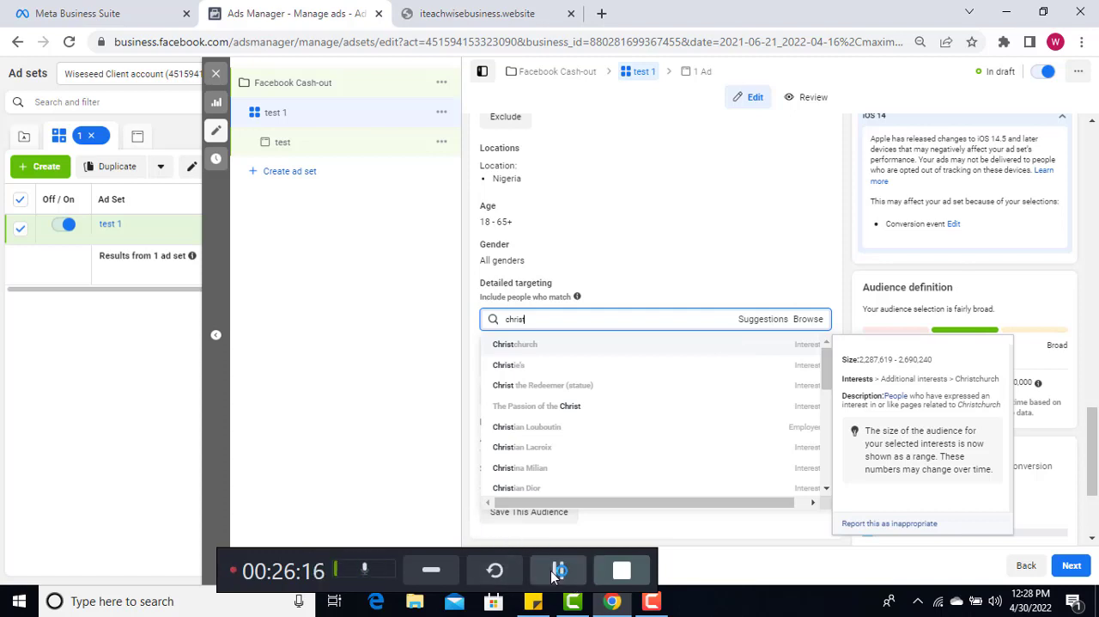
Keep the budget type as Daily Budget and set the amount to $2.00, waiting for the unresponsive page
scroll(615, 539, up, 5)
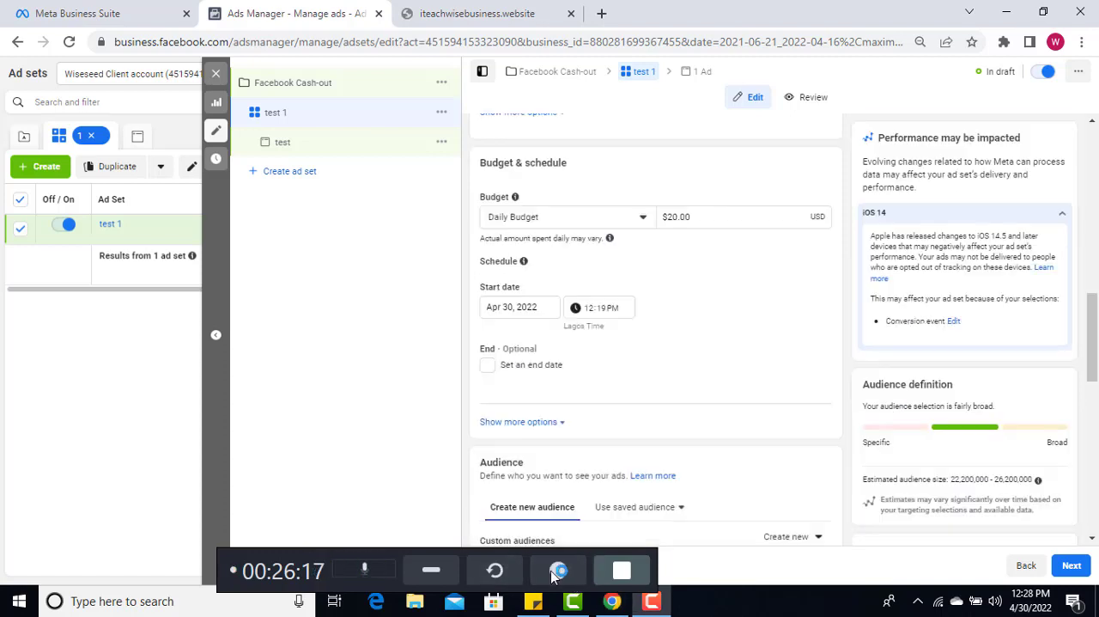
click(644, 219)
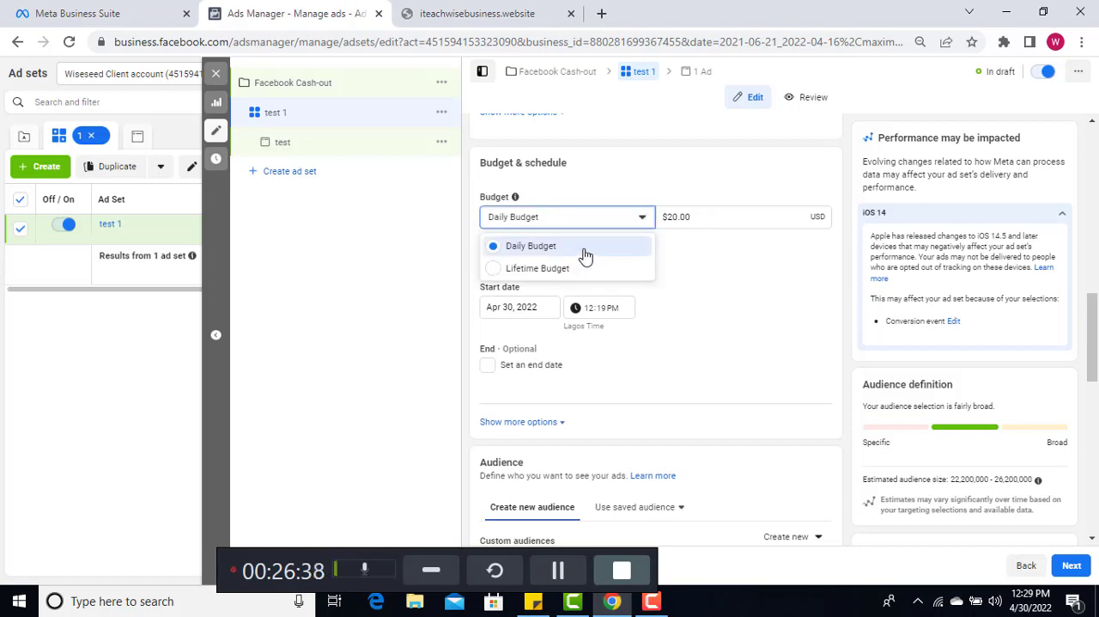
click(677, 219)
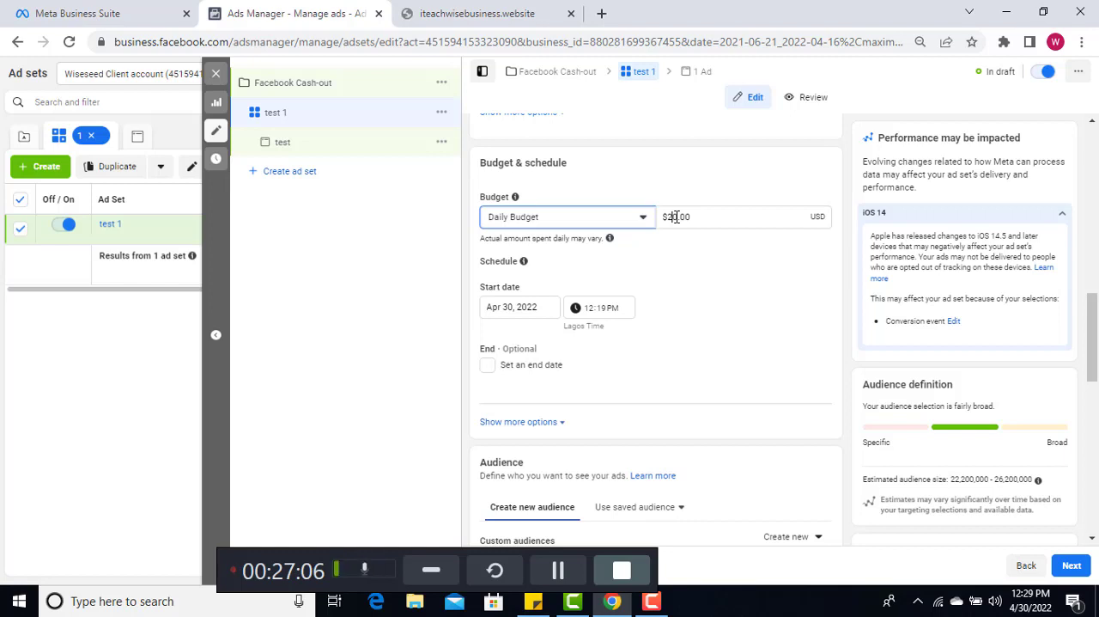
click(676, 217)
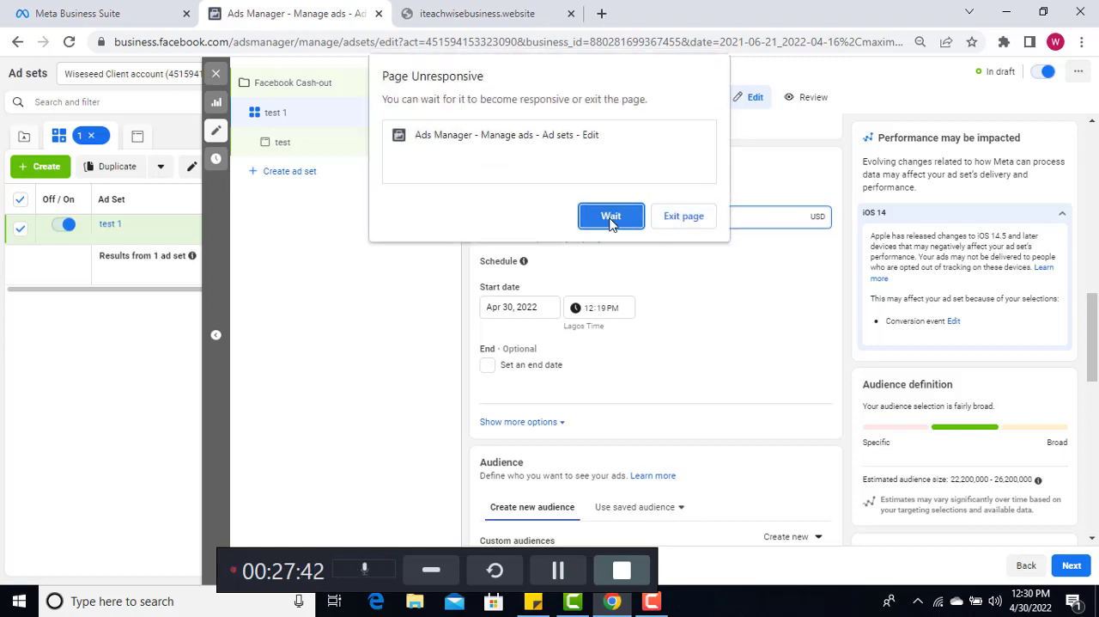
click(611, 219)
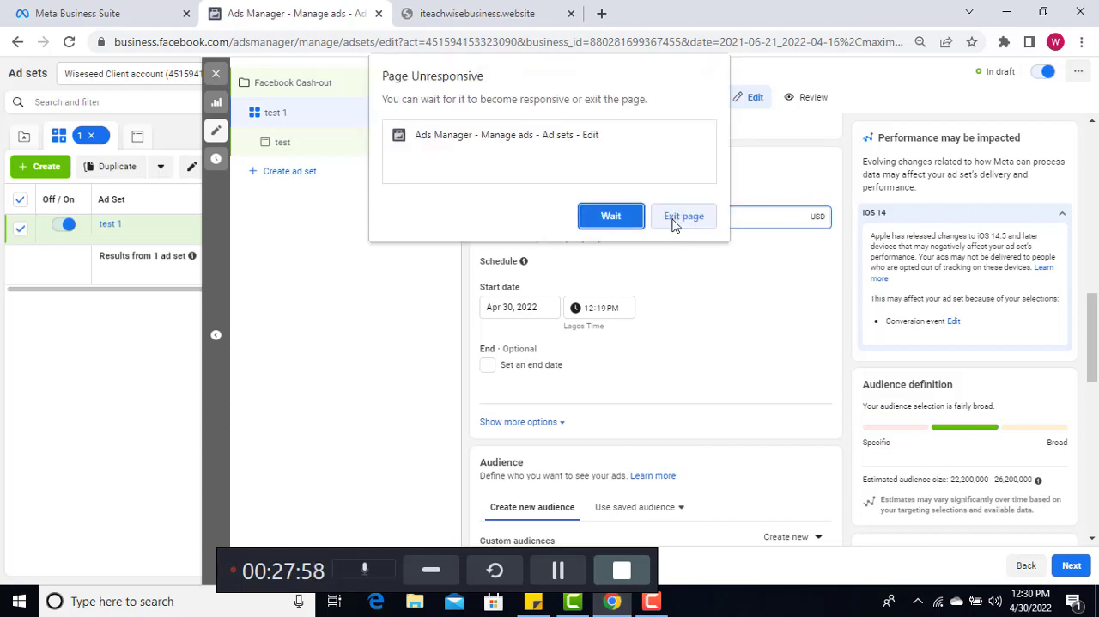
click(622, 222)
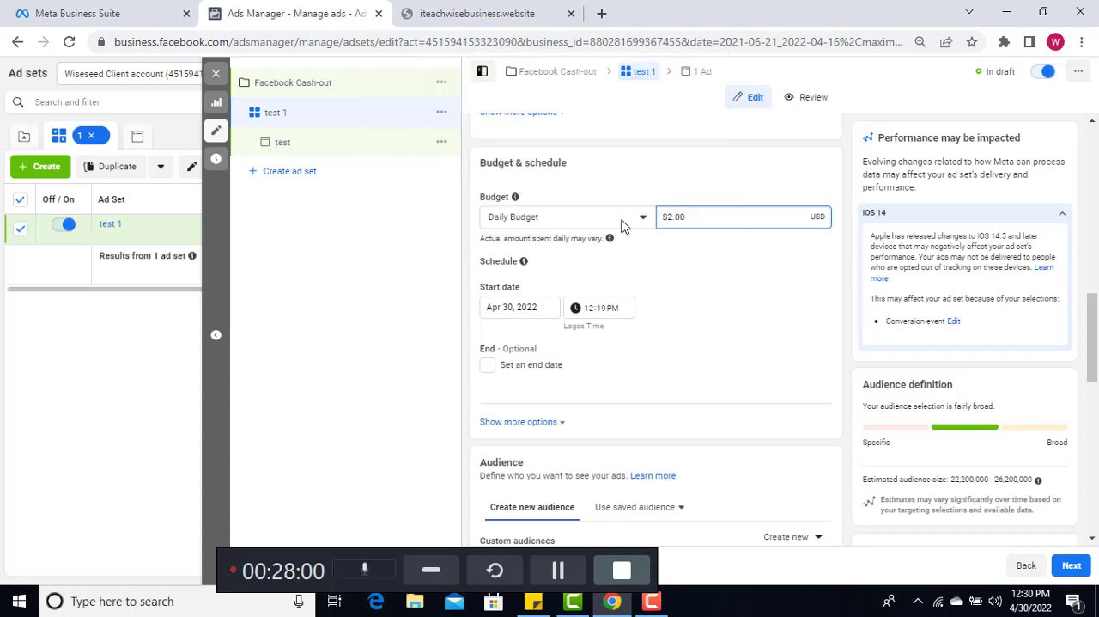
Review the FBACOB signup landing page from its headline to the opt-in form and footer, then return to Ads Manager
click(554, 576)
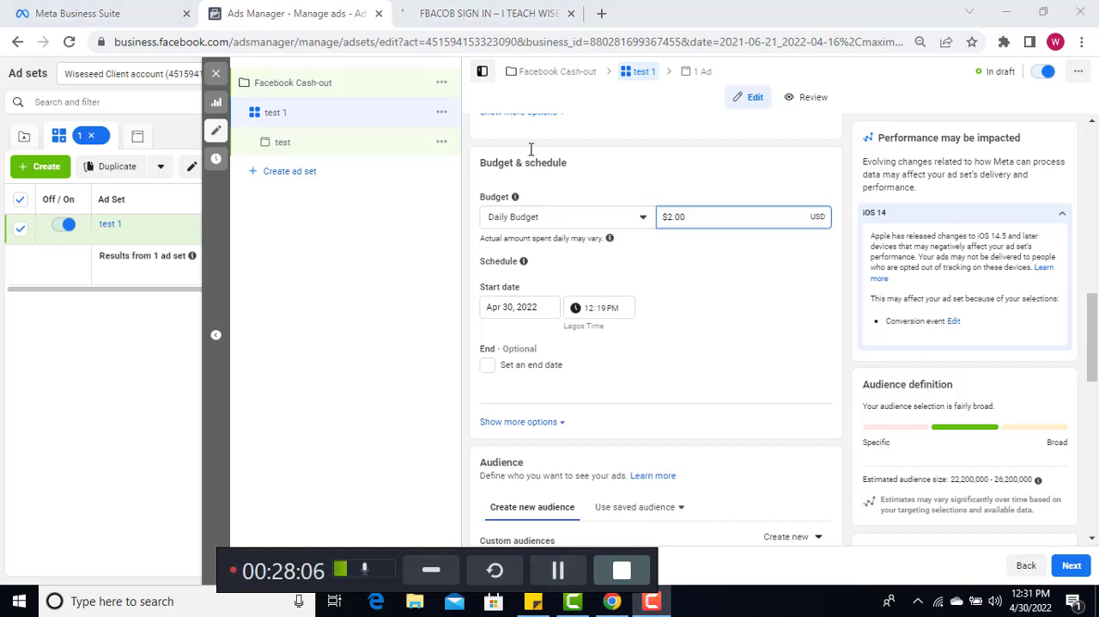
click(479, 17)
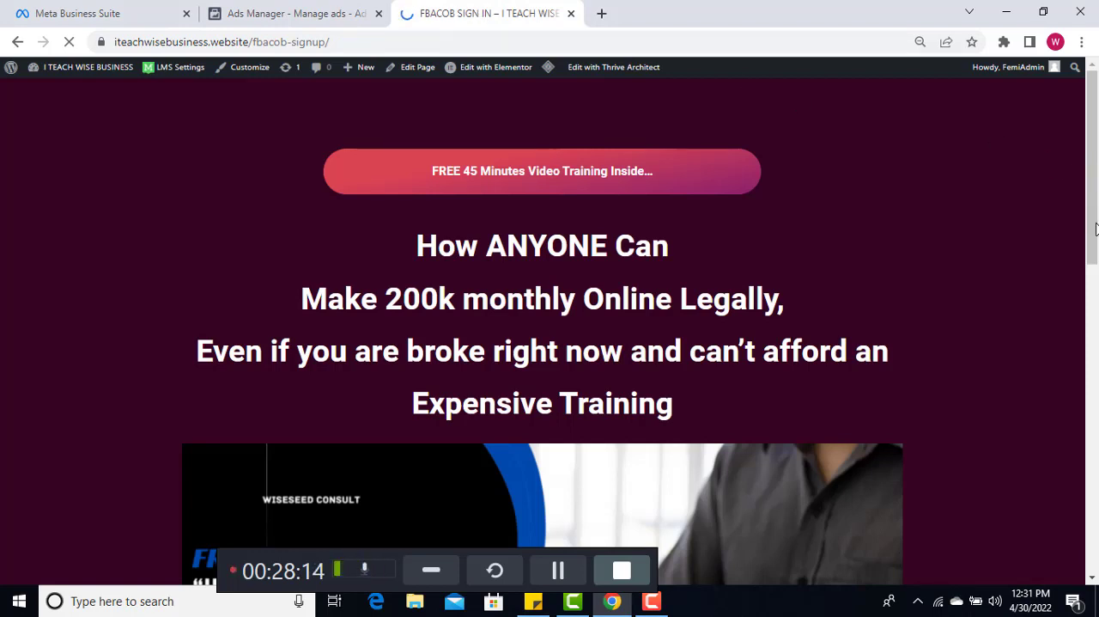
scroll(1096, 274, down, 2)
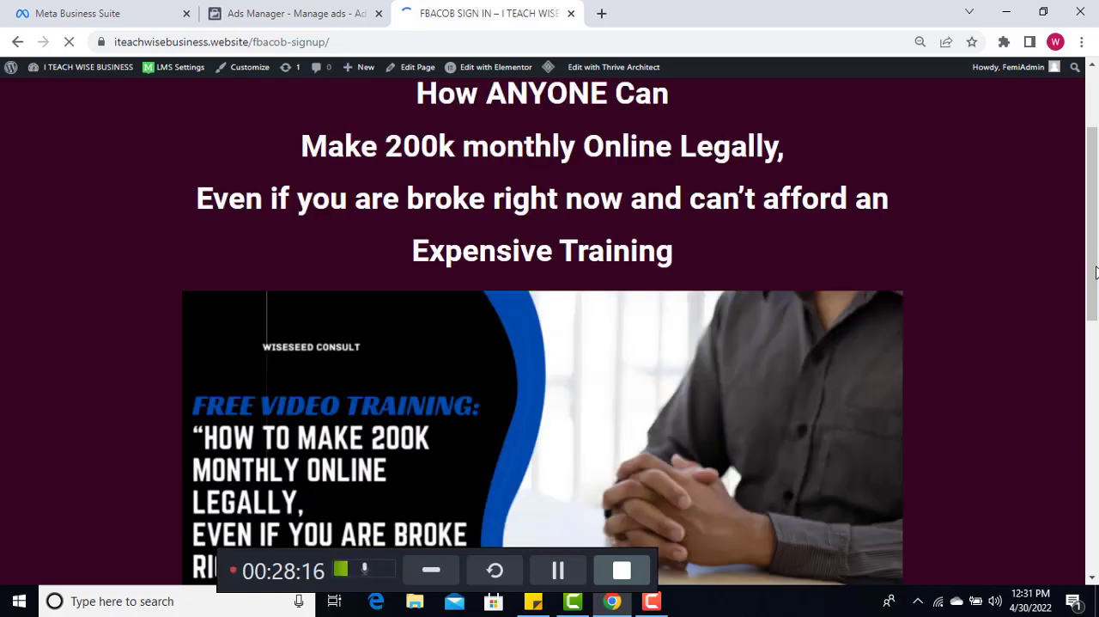
scroll(1096, 342, down, 2)
drag(1097, 342, 1096, 391)
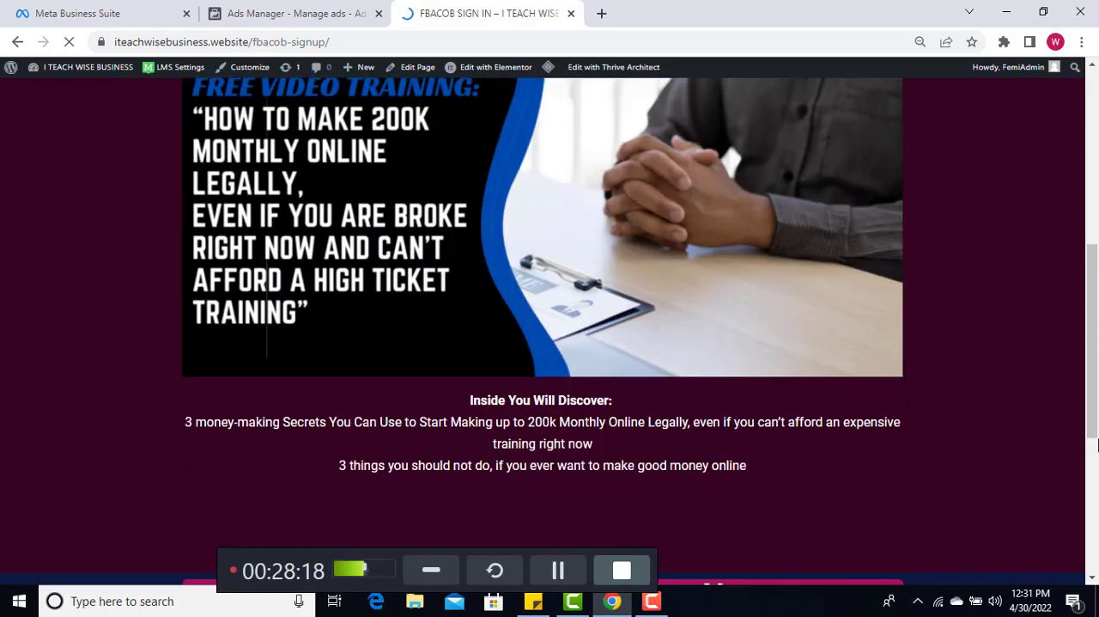
drag(1097, 445, 1096, 522)
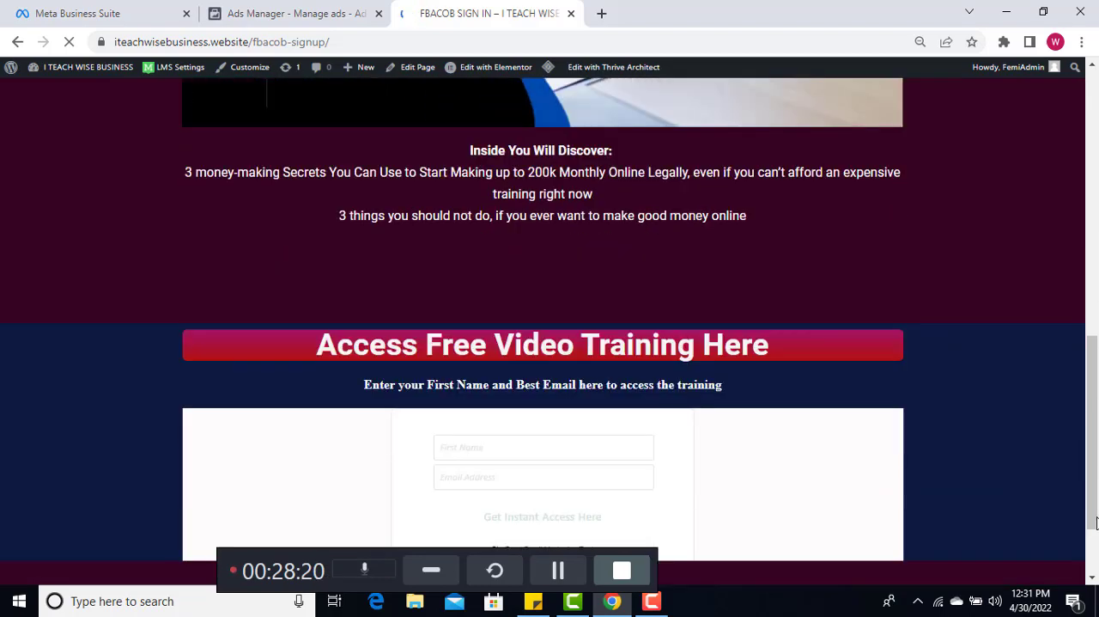
scroll(1096, 508, down, 1)
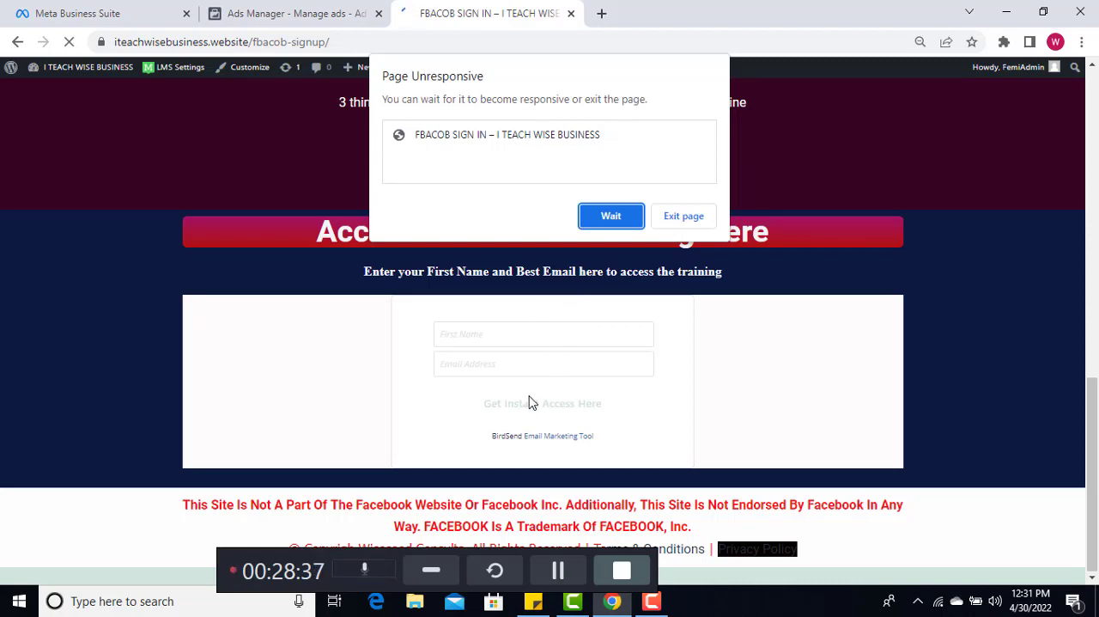
click(611, 215)
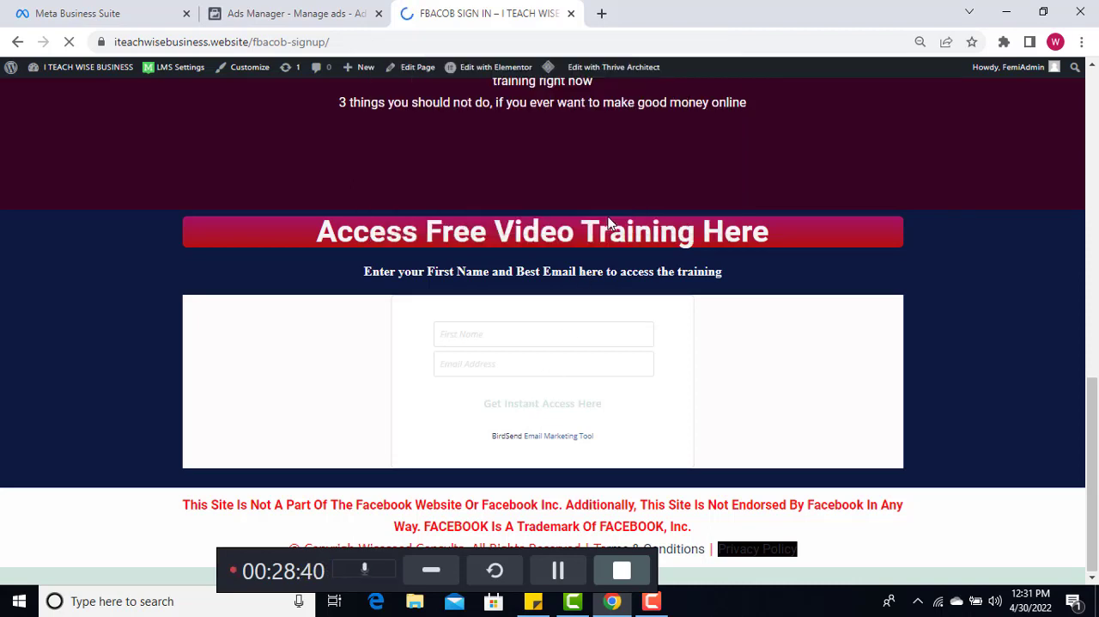
click(306, 16)
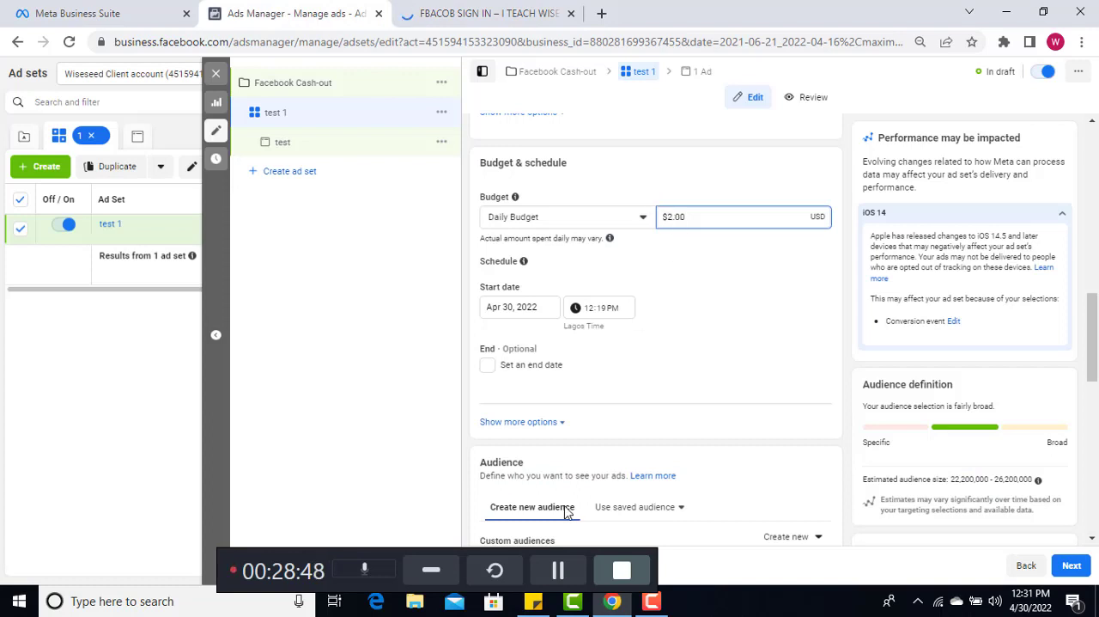
Replace the ad set's daily budget amount with $5 and keep waiting for the unresponsive page
click(558, 571)
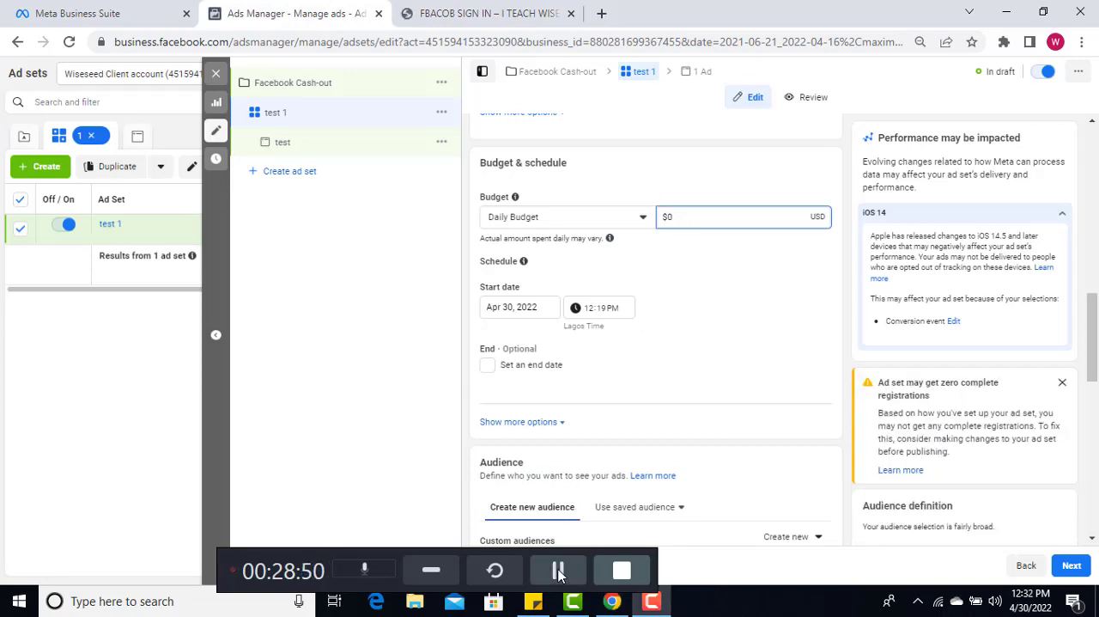
click(675, 219)
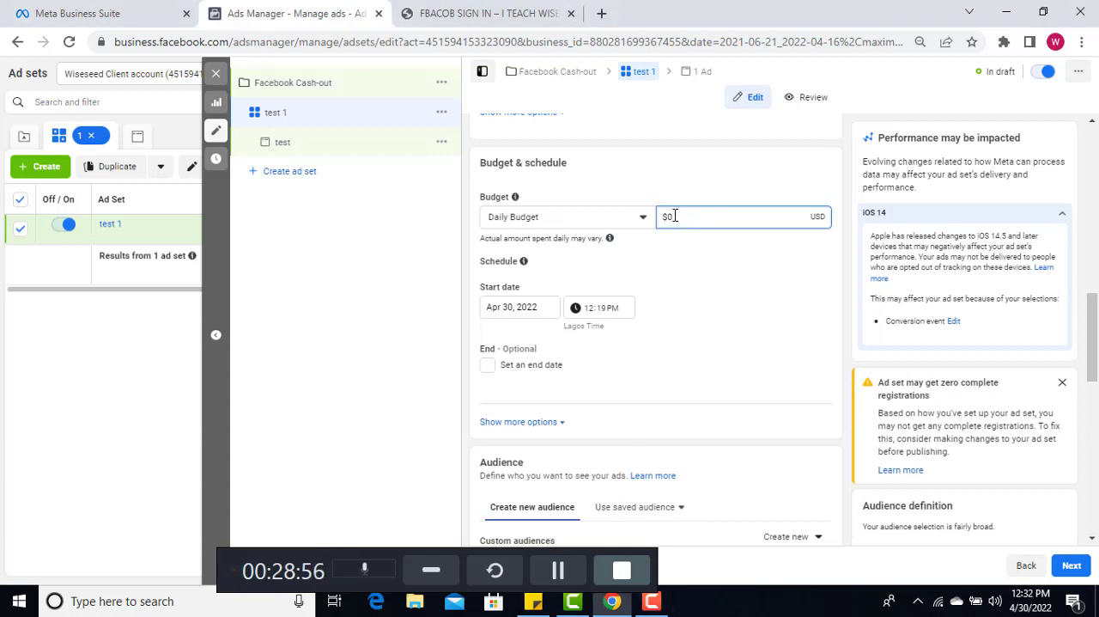
text(.50)
key(BackSpace)
key(BackSpace)
key(BackSpace)
key(BackSpace)
text(5)
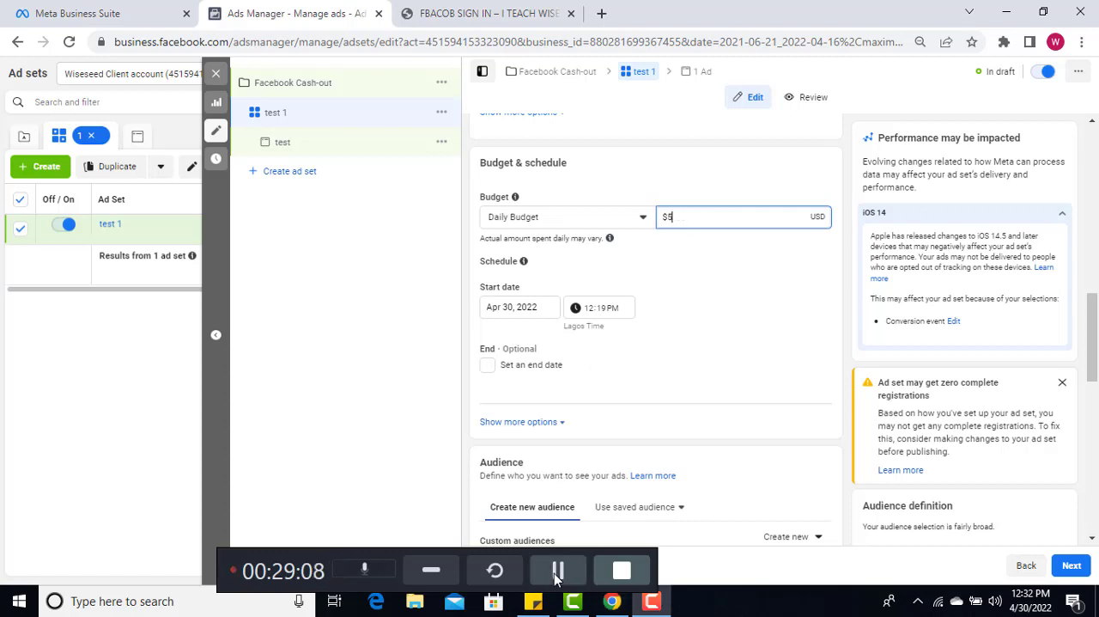
click(556, 575)
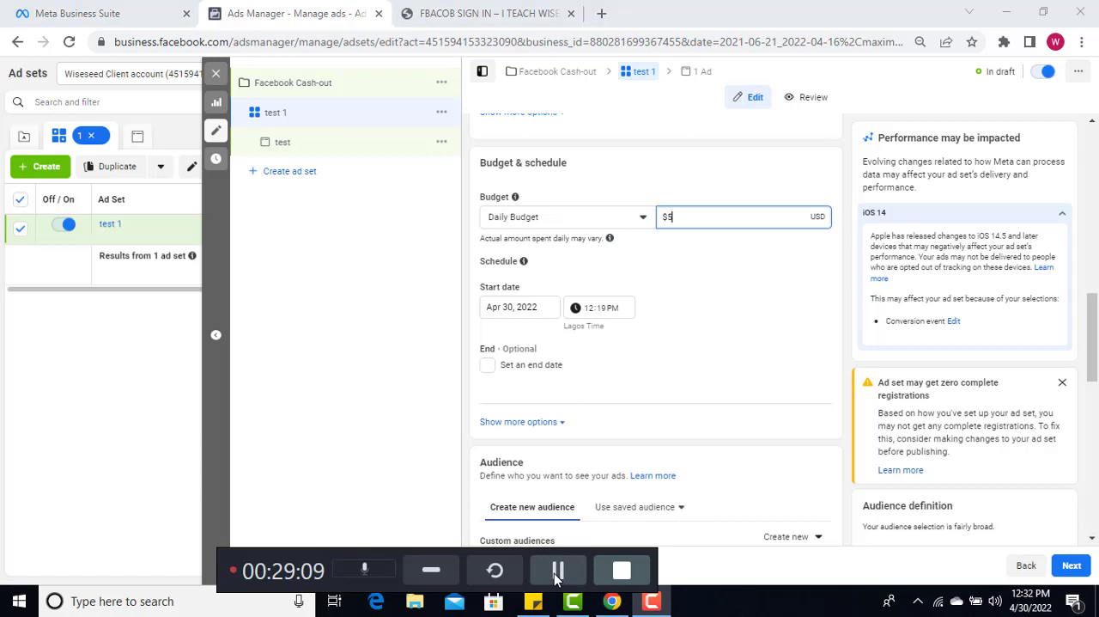
click(698, 308)
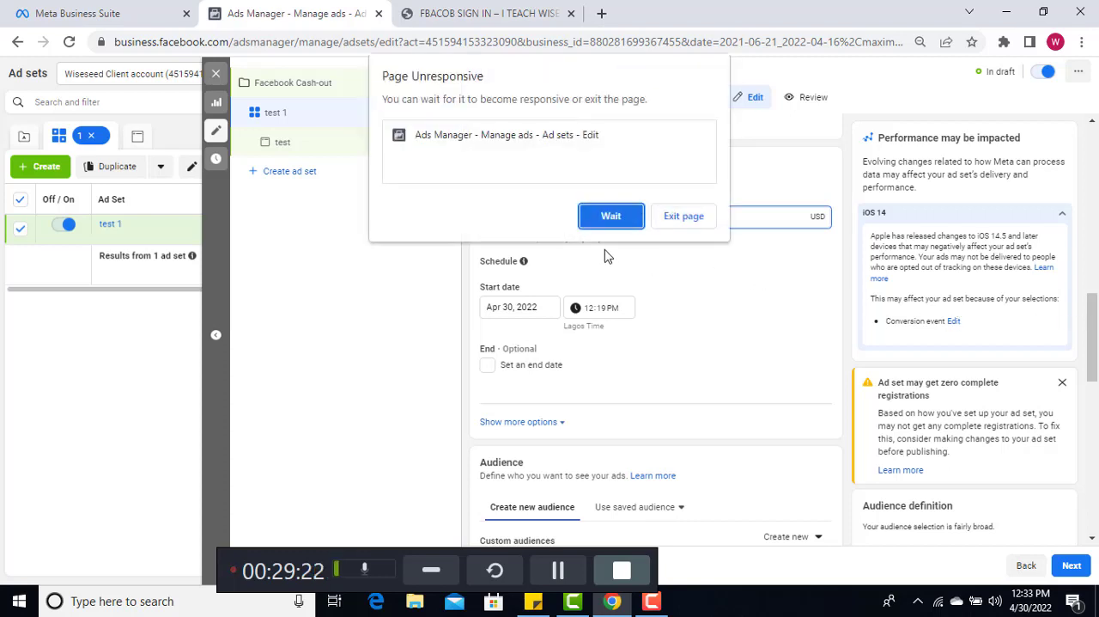
click(608, 216)
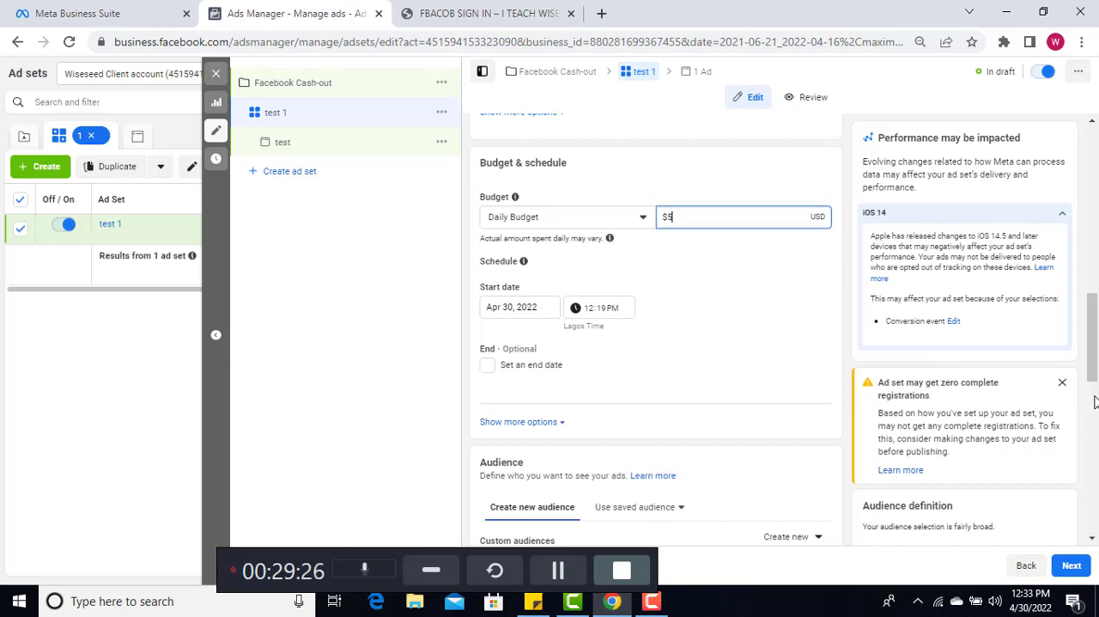
Examine the ad set's detailed targeting, placement options and estimated daily results
click(550, 576)
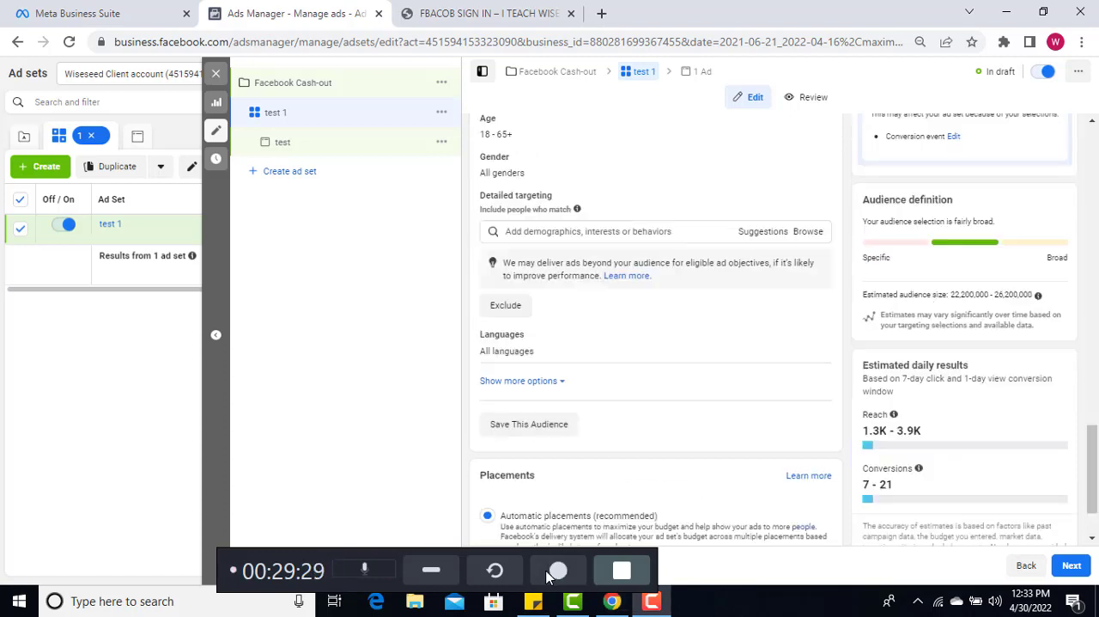
click(550, 576)
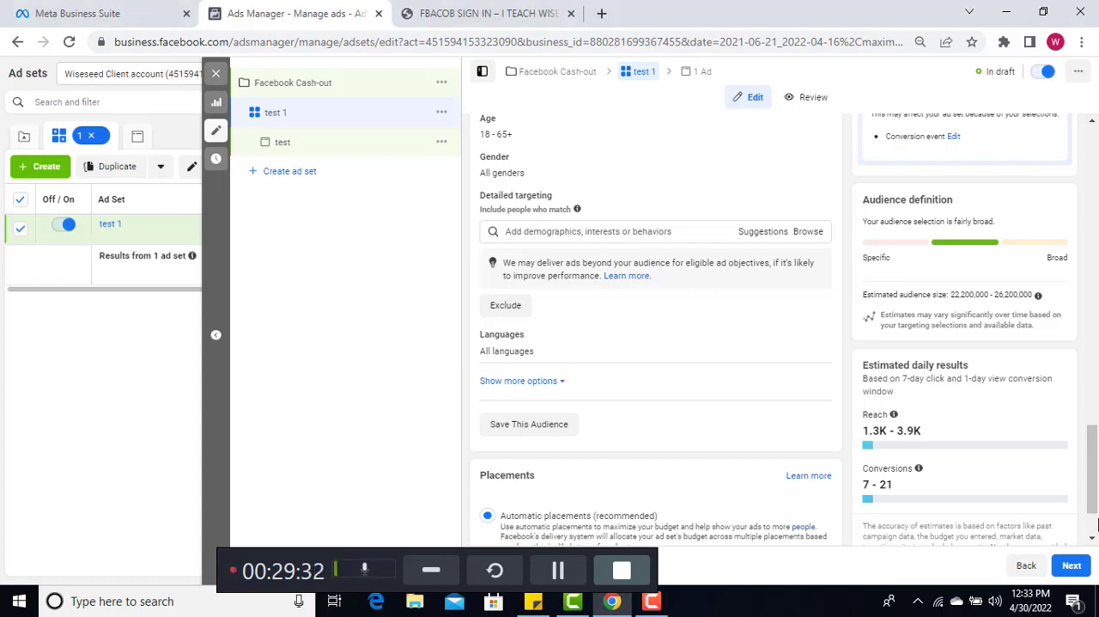
scroll(1096, 524, down, 1)
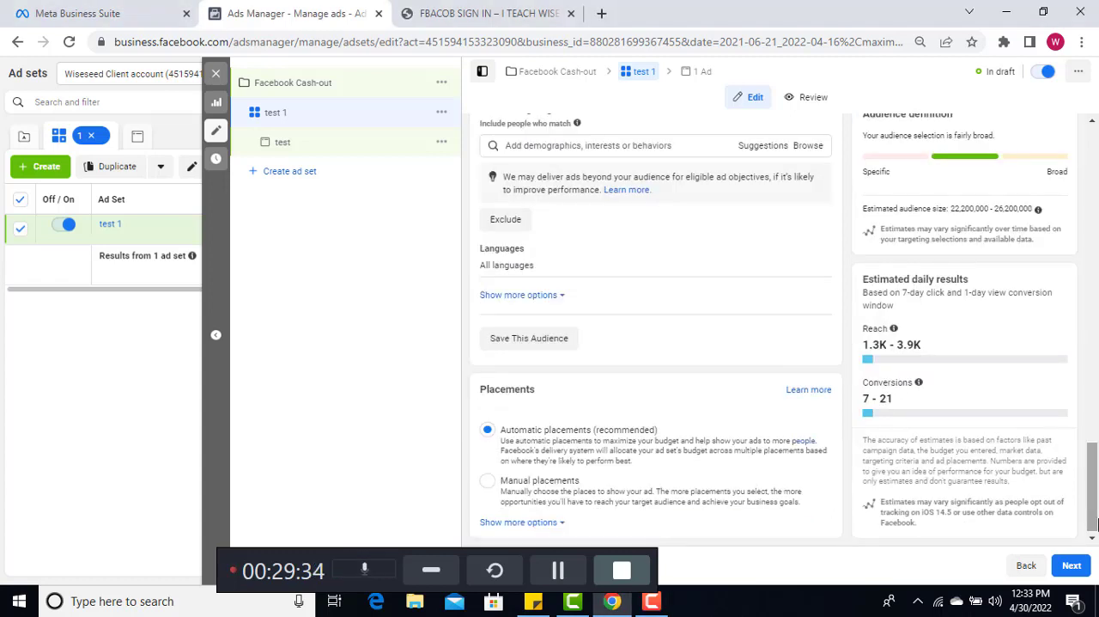
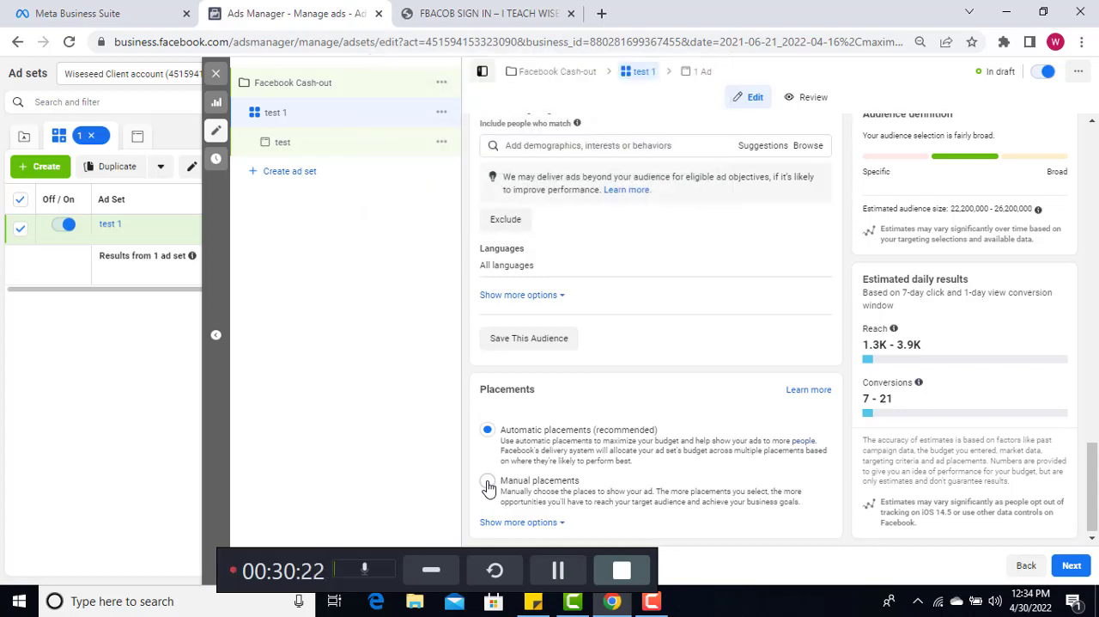
Switch the ad set to manual placements and exclude the Search placement group
click(488, 481)
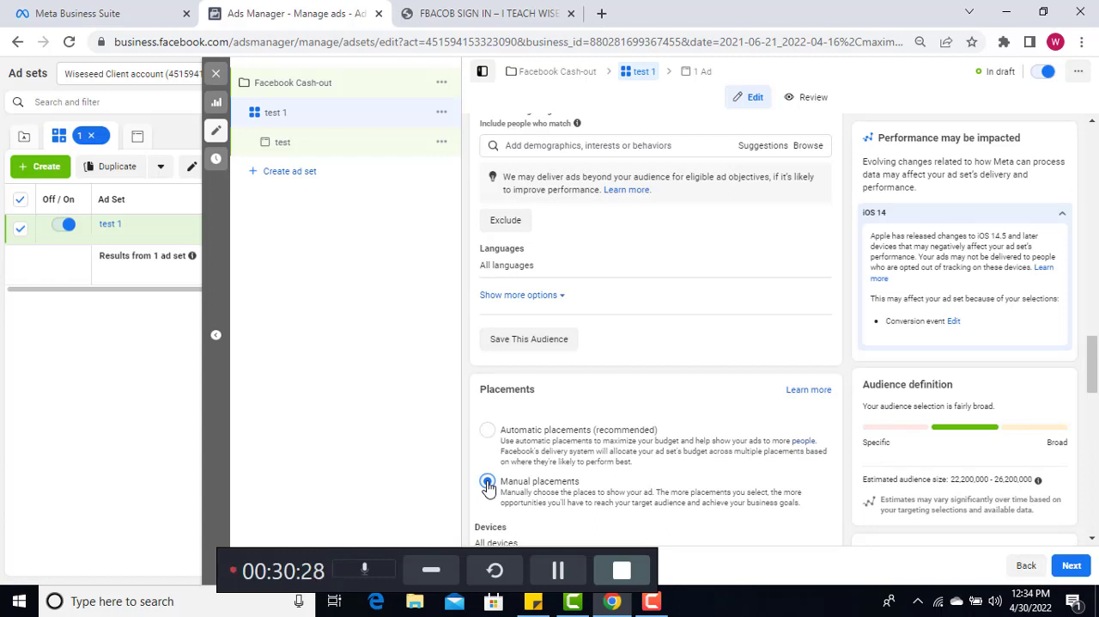
click(488, 484)
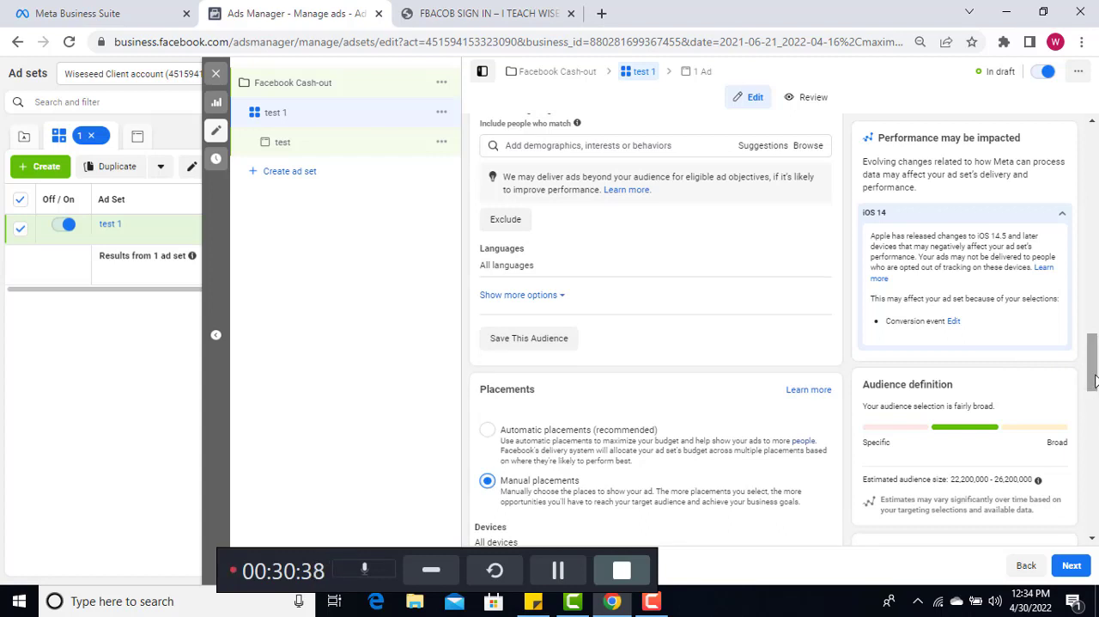
drag(1096, 376, 1093, 426)
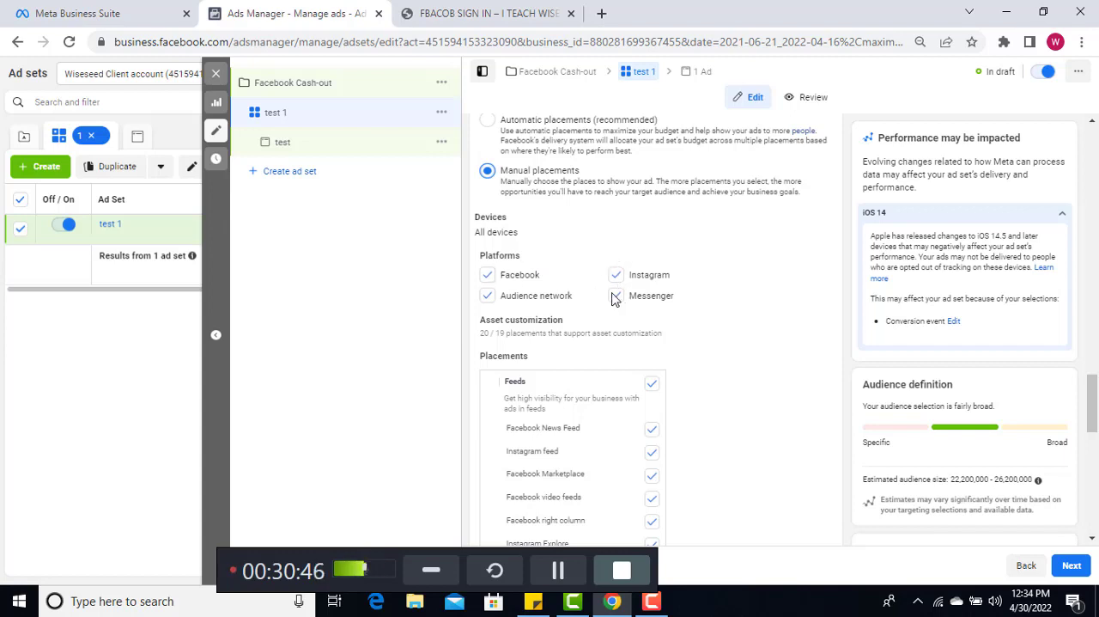
scroll(488, 299, down, 4)
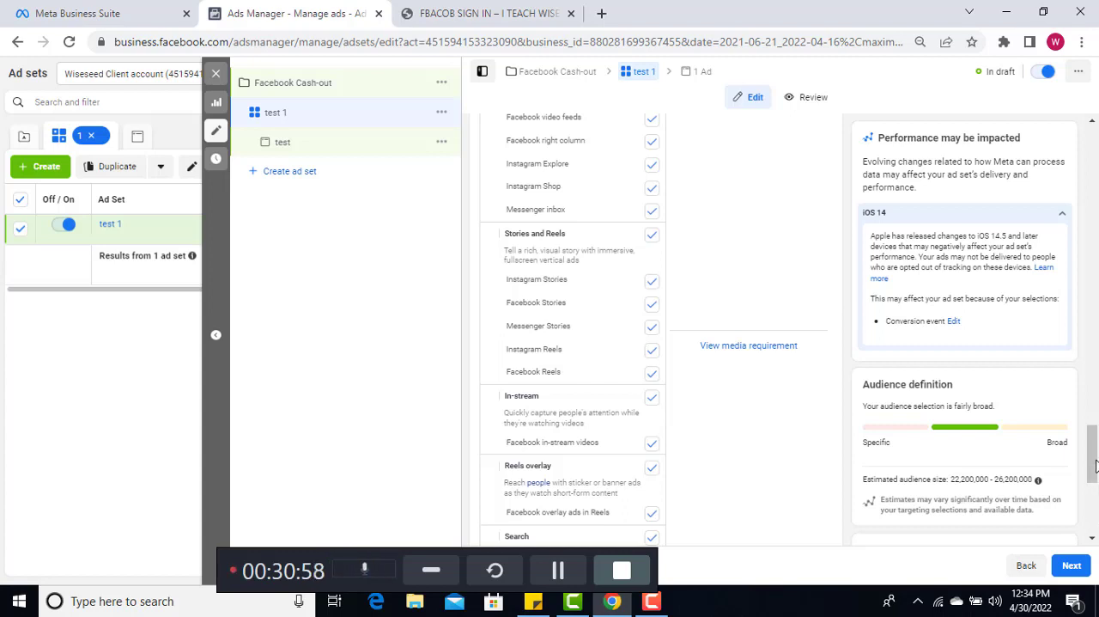
scroll(520, 537, down, 3)
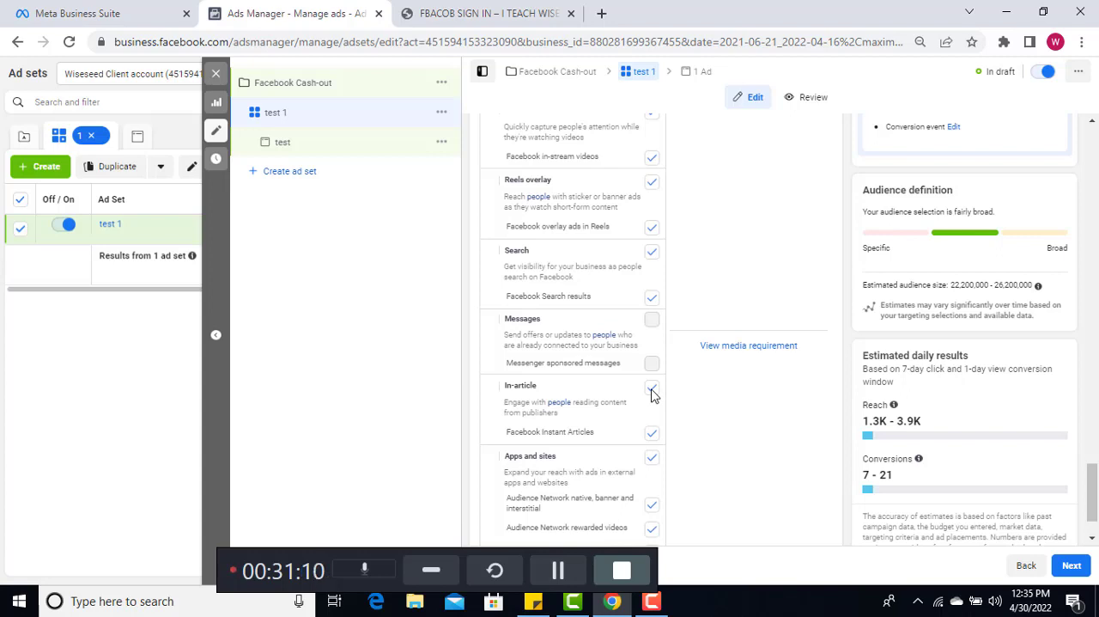
click(652, 251)
click(558, 570)
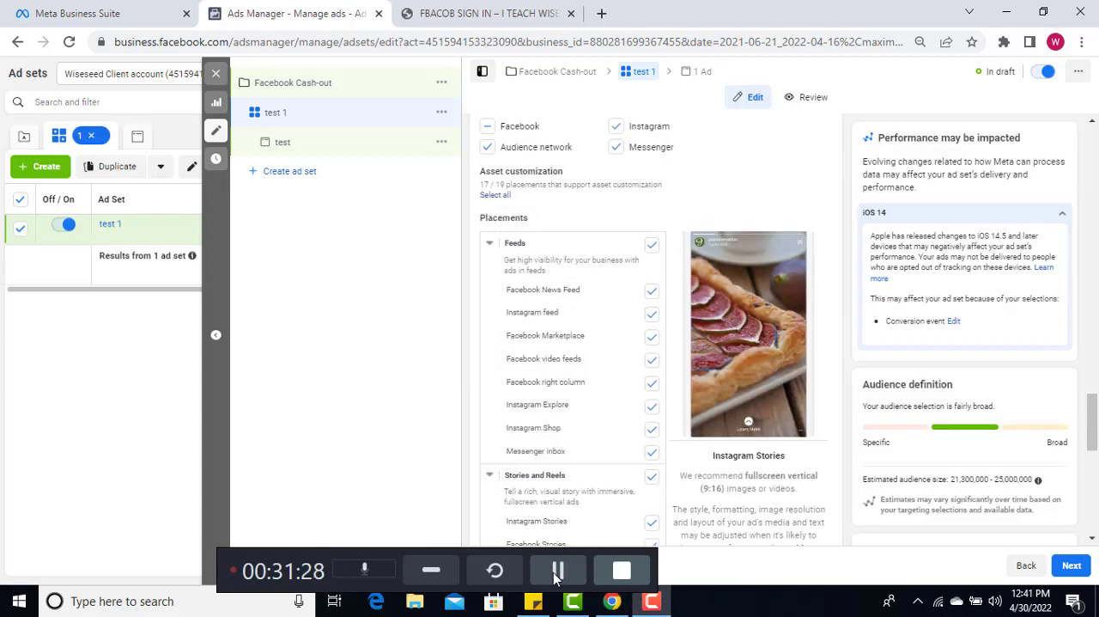
Exclude the Instagram and Messenger platforms from the placements, waiting for the unresponsive page, and continue to the ad's settings
click(618, 128)
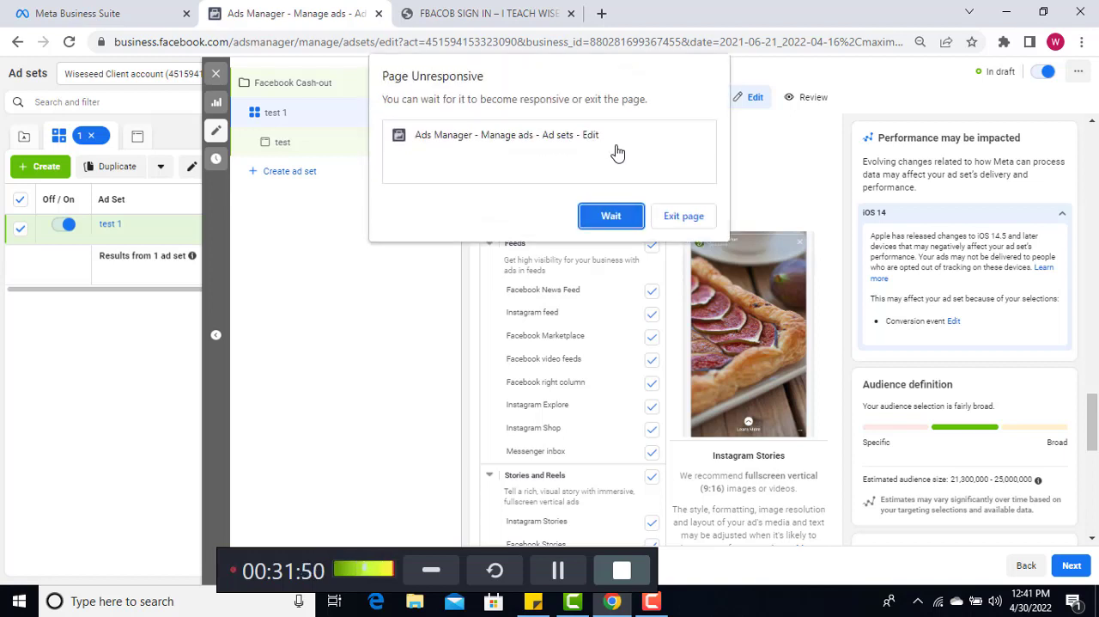
click(610, 220)
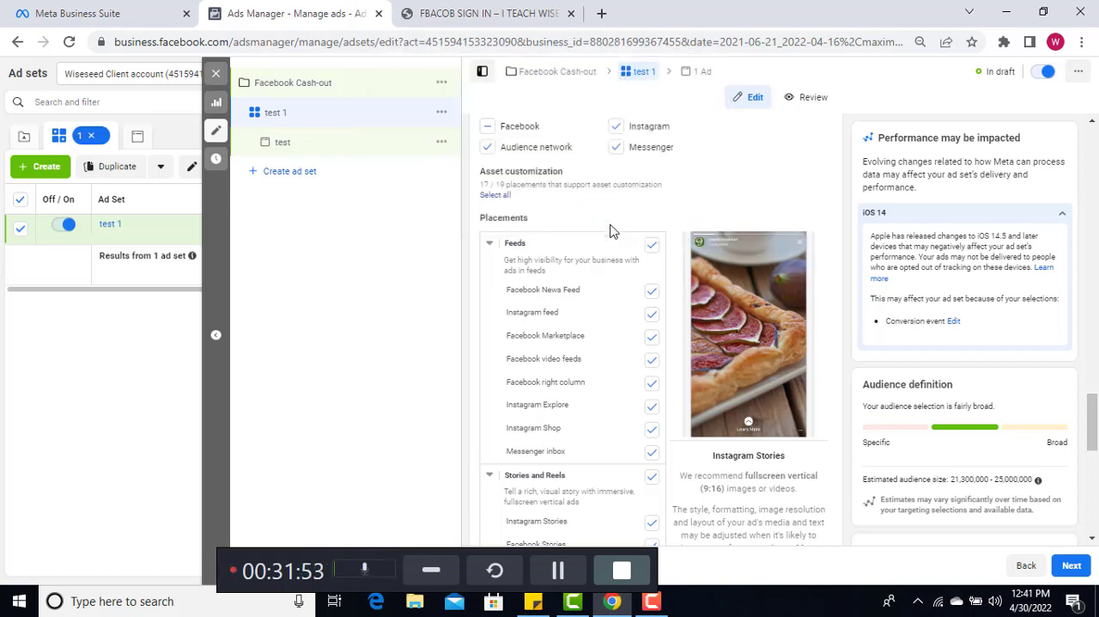
click(550, 577)
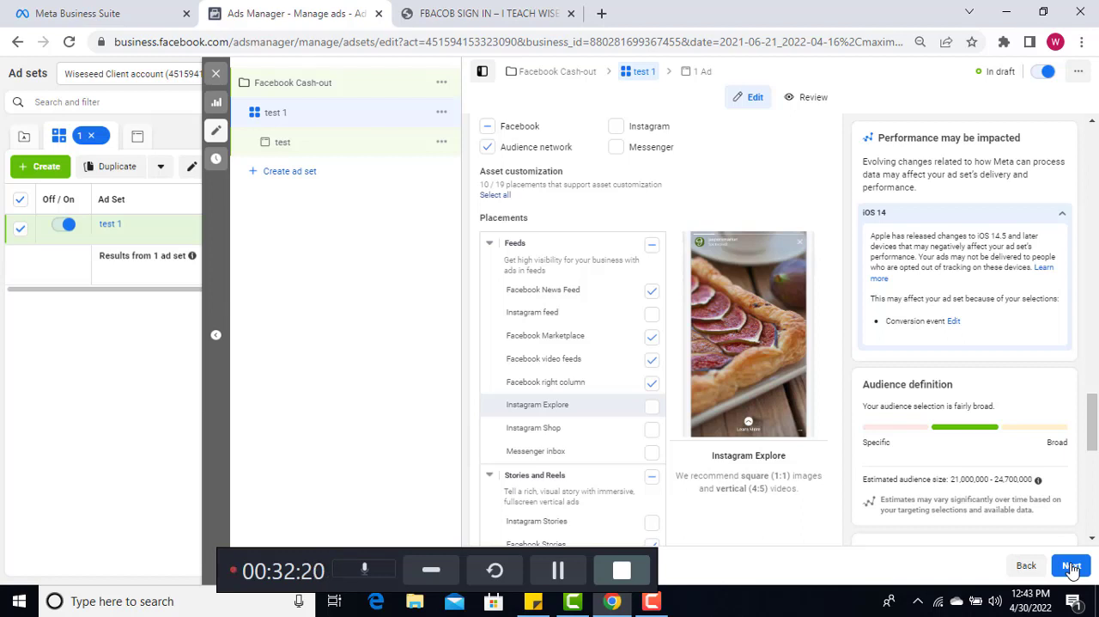
click(1071, 567)
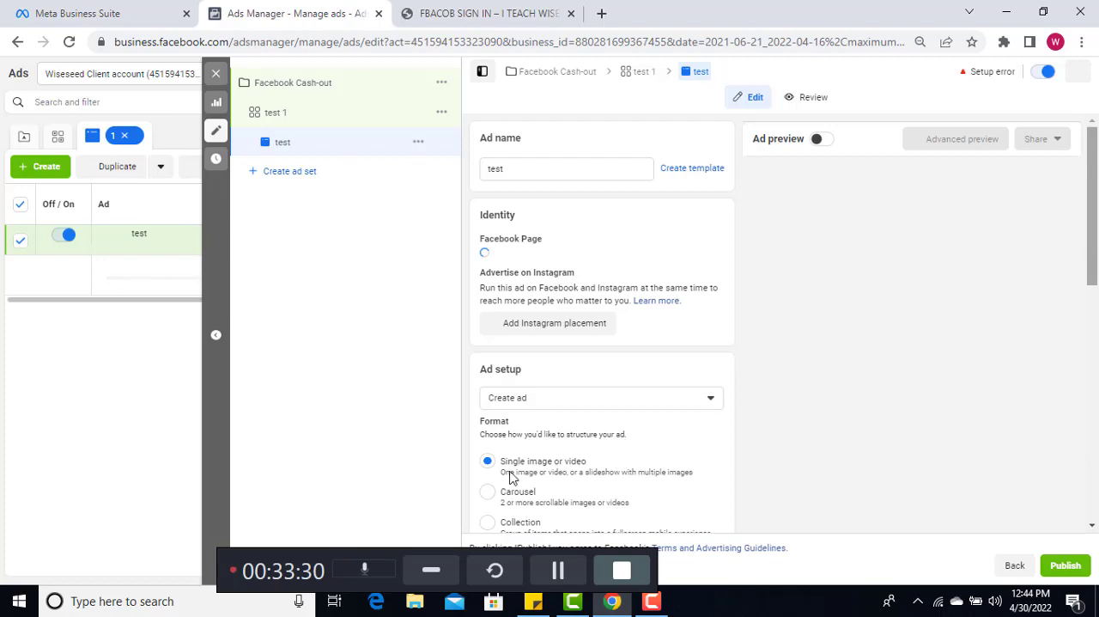
click(558, 570)
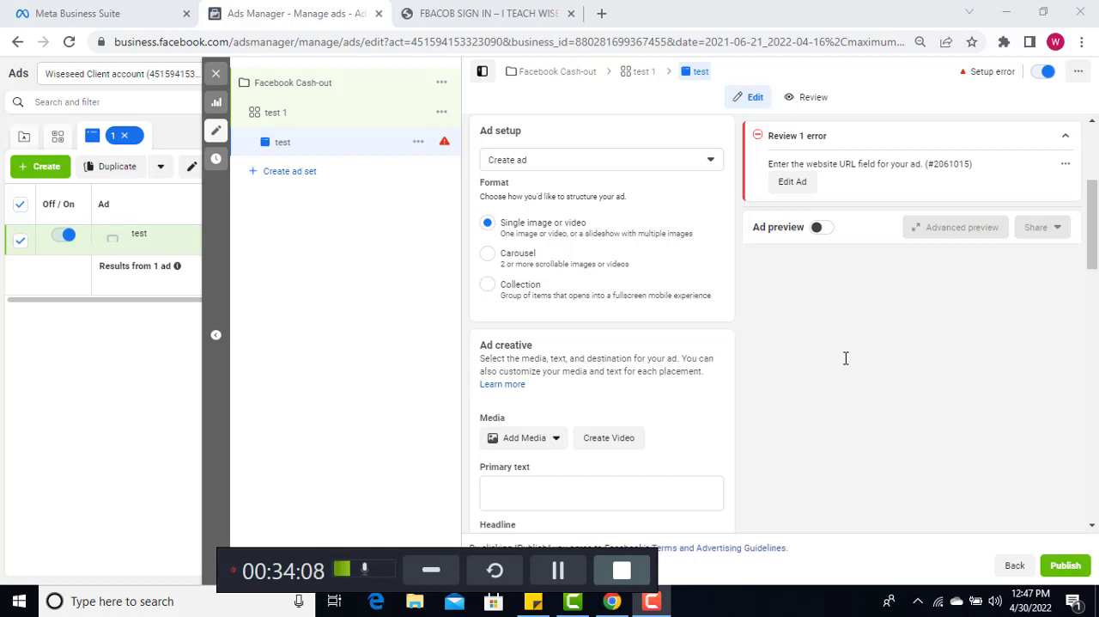
Review the ad's format, creative, website destination, languages and tracking settings, and submit the ad for publishing
drag(1093, 240, 1097, 269)
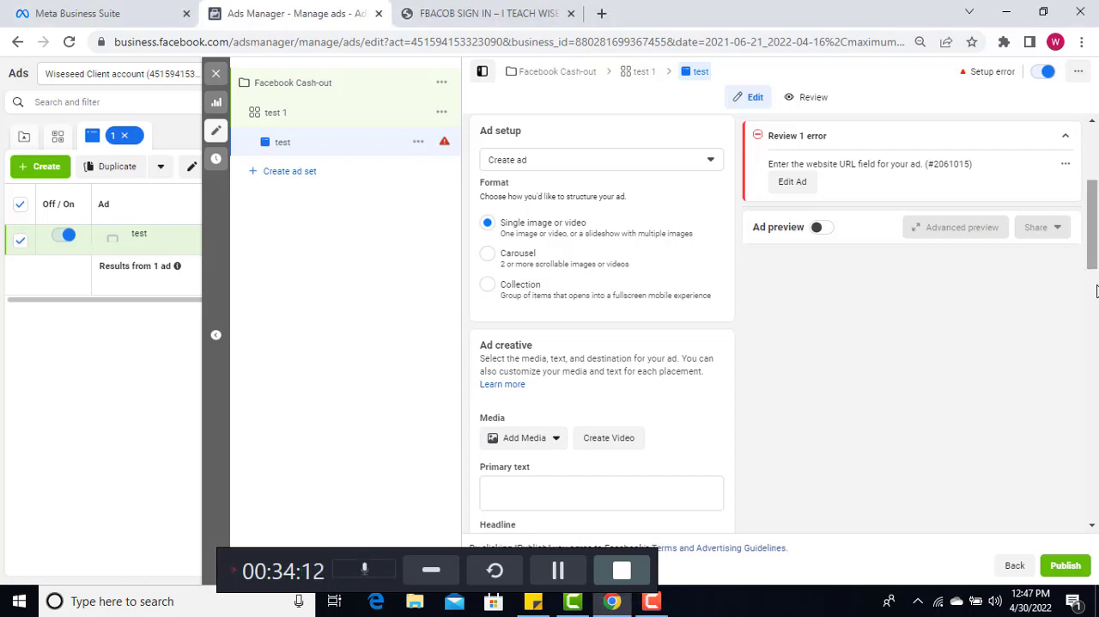
scroll(1096, 290, down, 3)
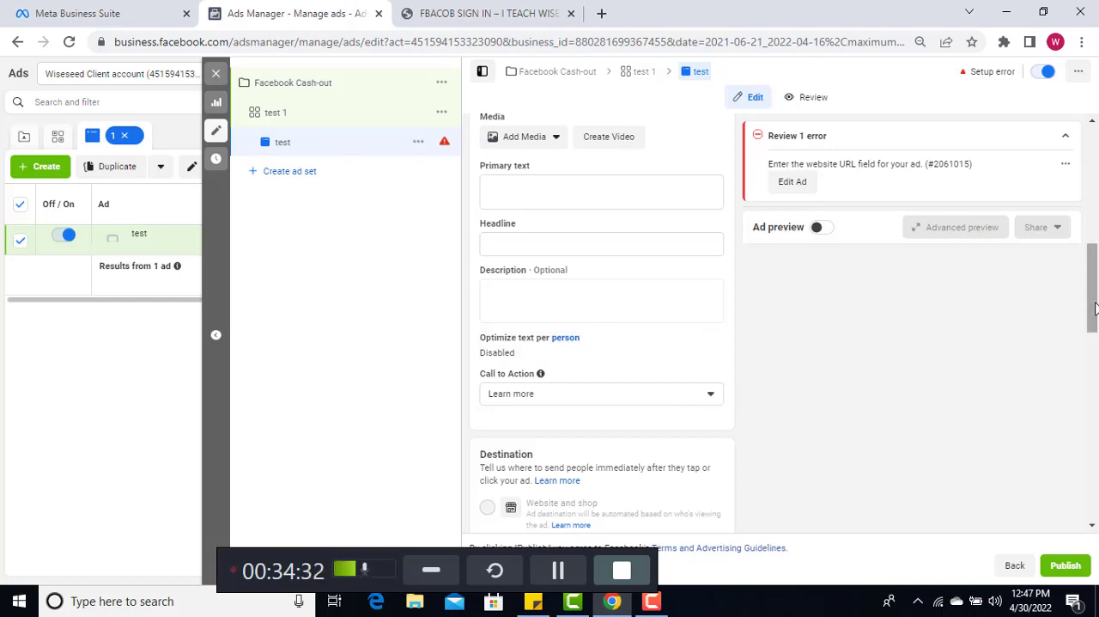
scroll(1094, 309, down, 2)
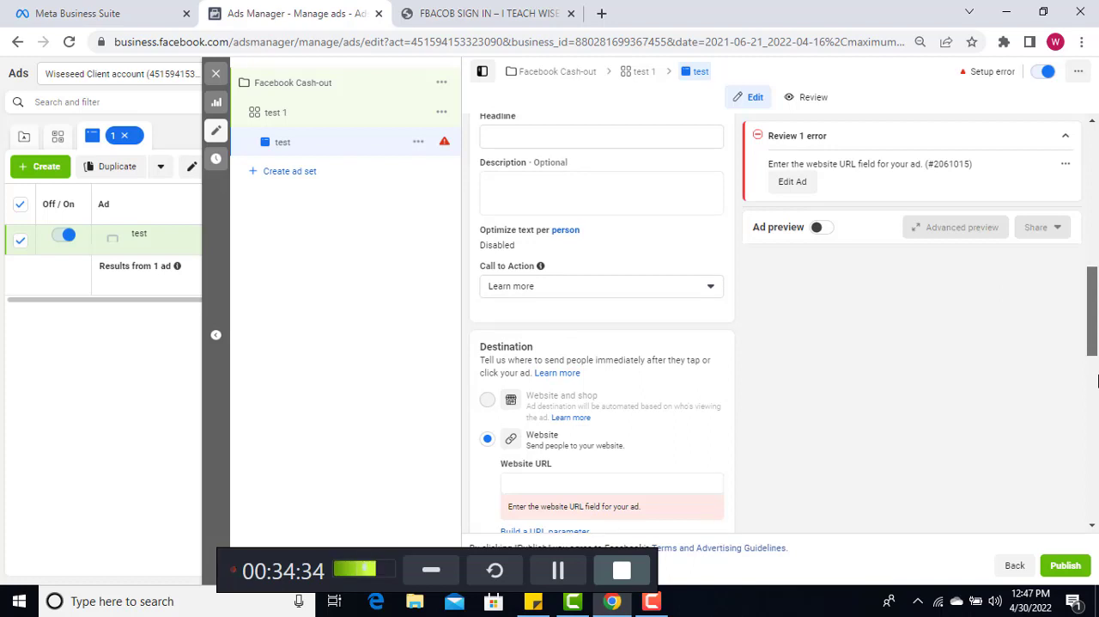
scroll(1097, 381, down, 3)
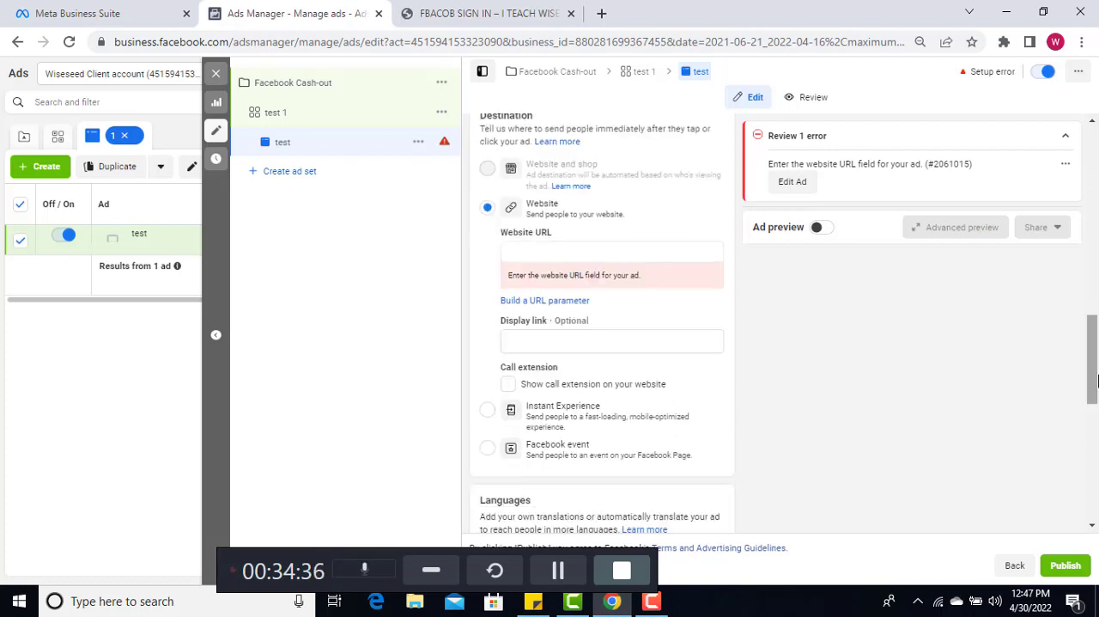
click(514, 253)
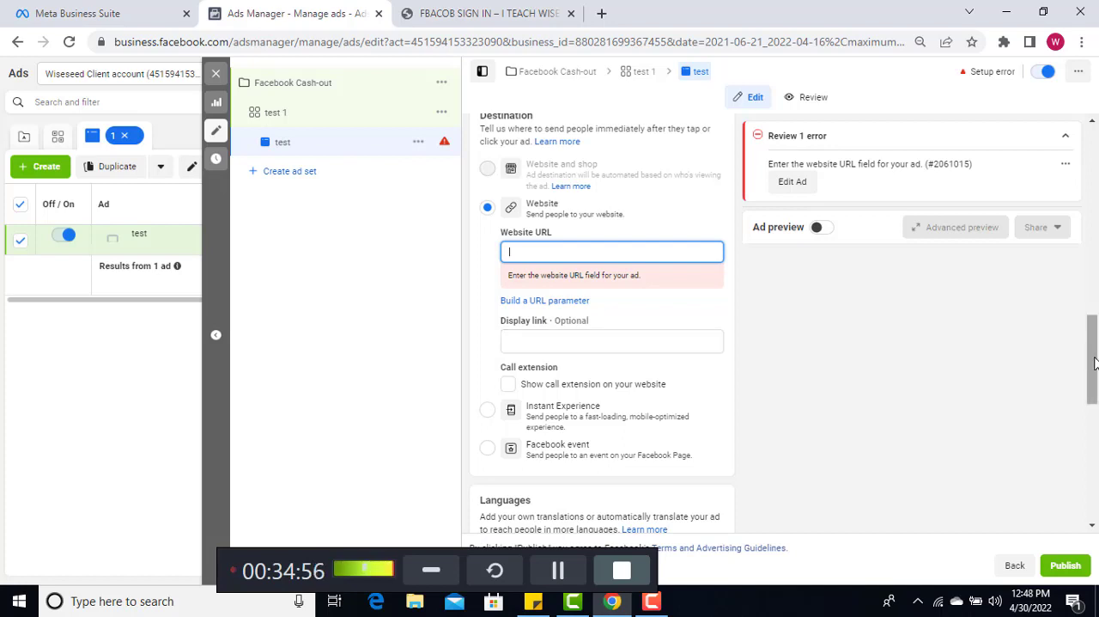
scroll(1095, 403, down, 2)
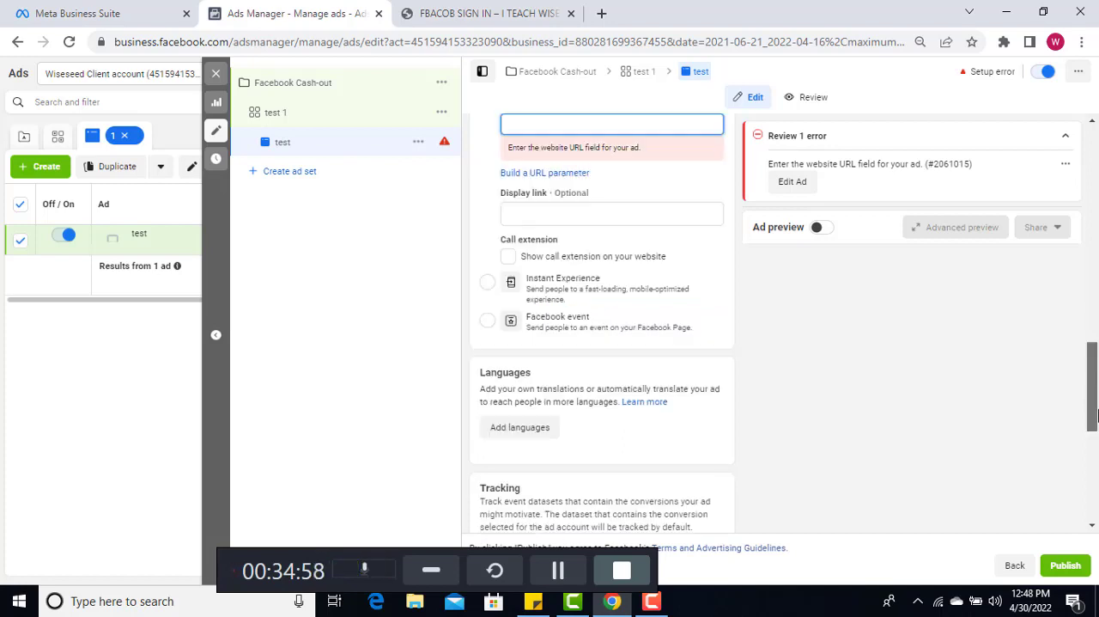
scroll(1095, 415, down, 1)
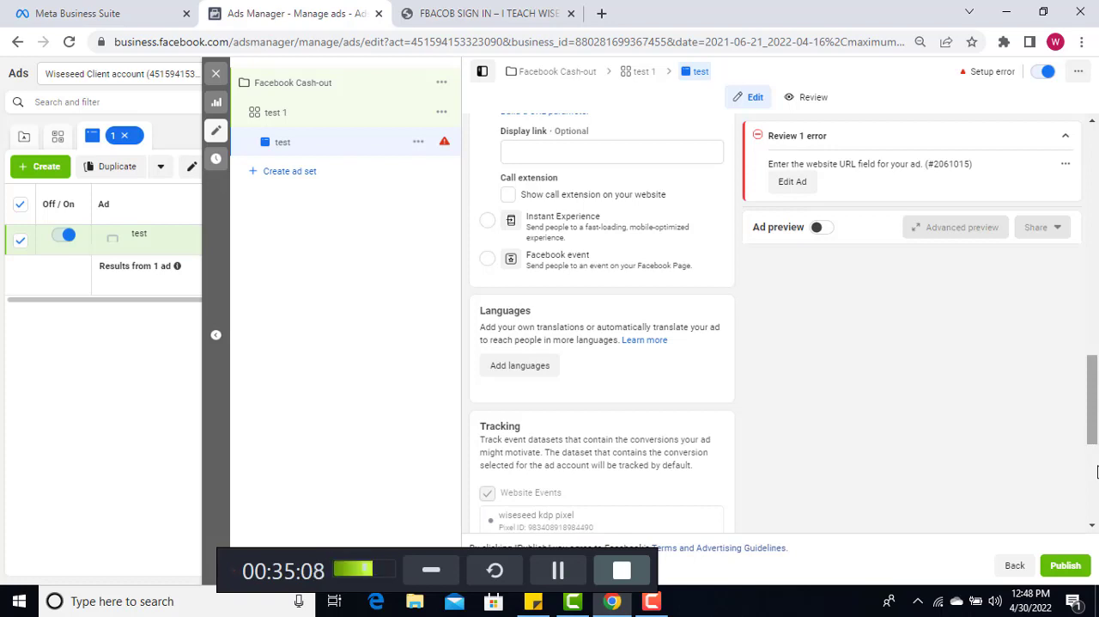
scroll(1096, 470, down, 4)
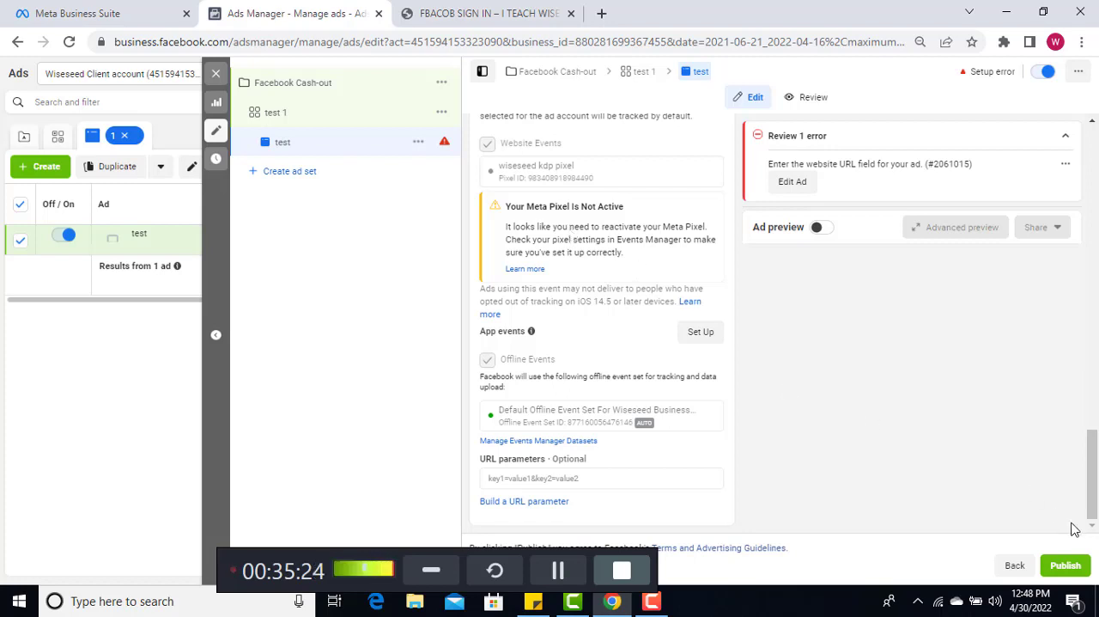
click(1070, 568)
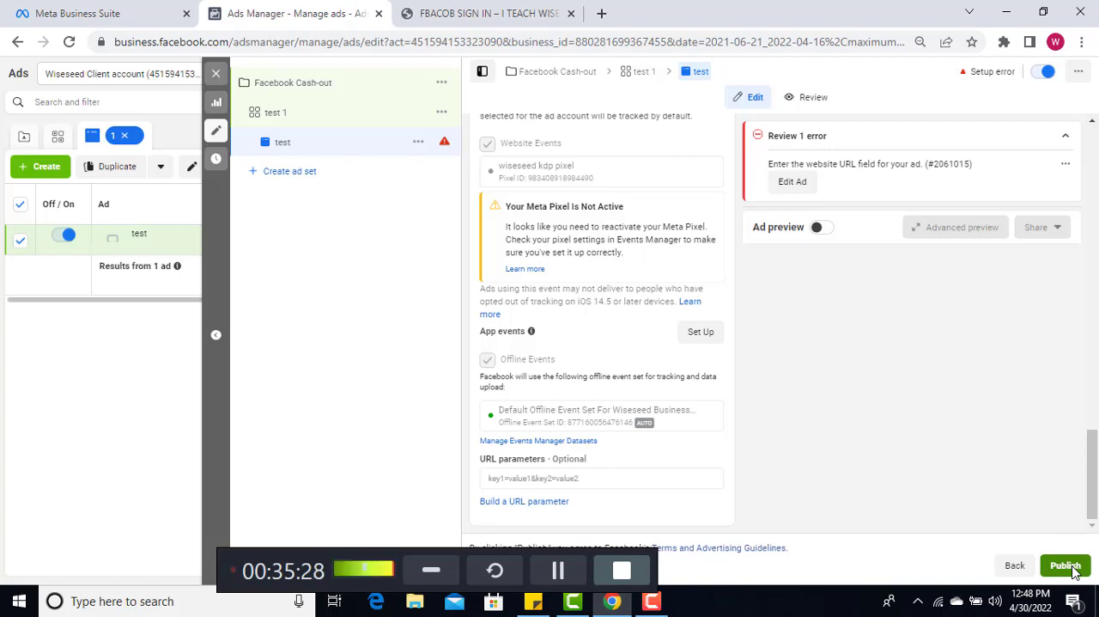